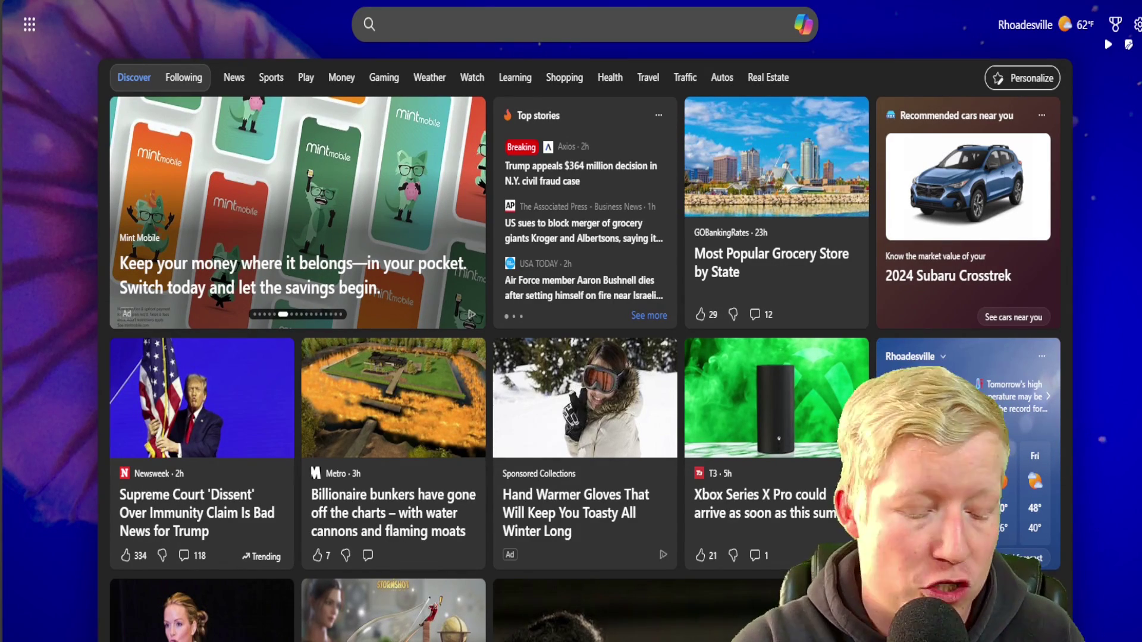
- Search the web for "rsi trading strategy thinkorswim" and open the useThinkScript thread "Ultimate RSI Indicator for ThinkorSwim"
type("rsi")
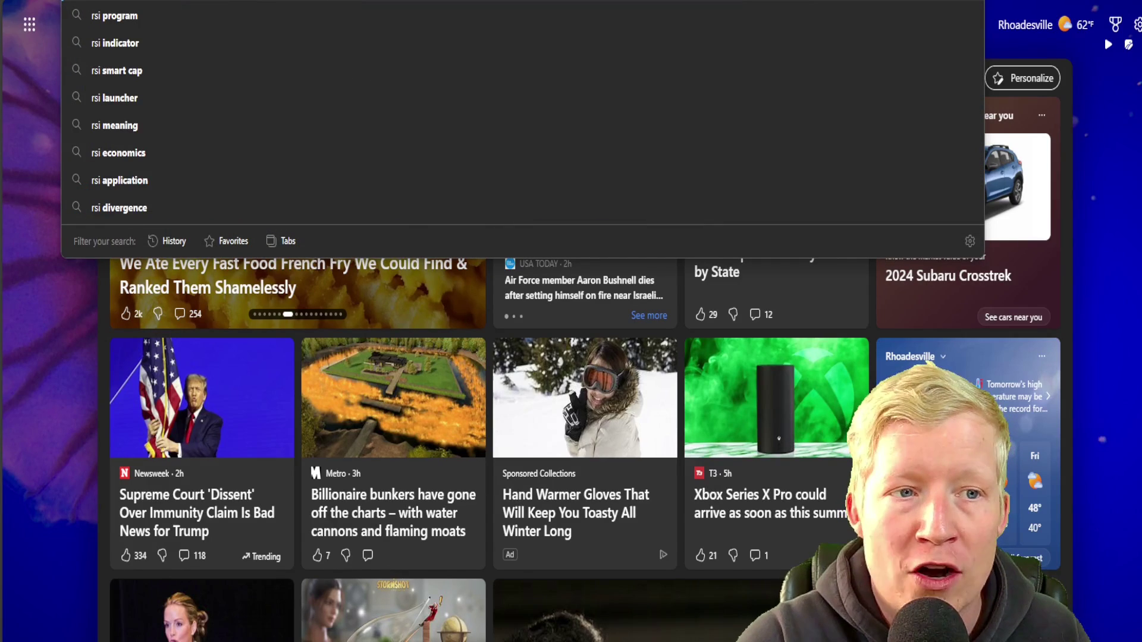
type(" trading strategy thinkorswim")
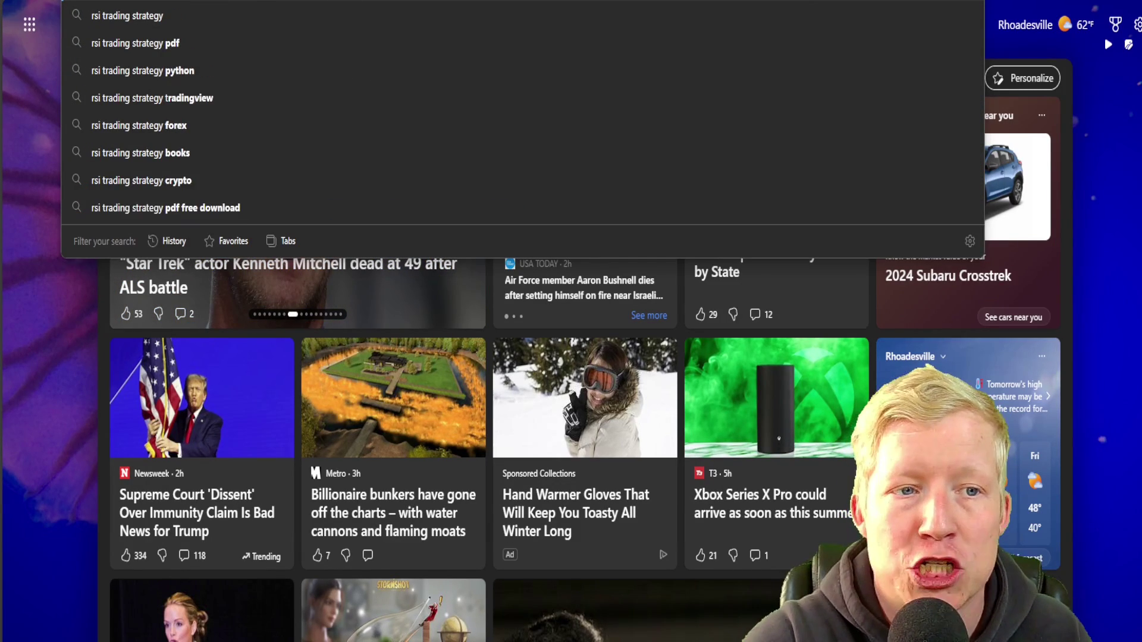
key("Return")
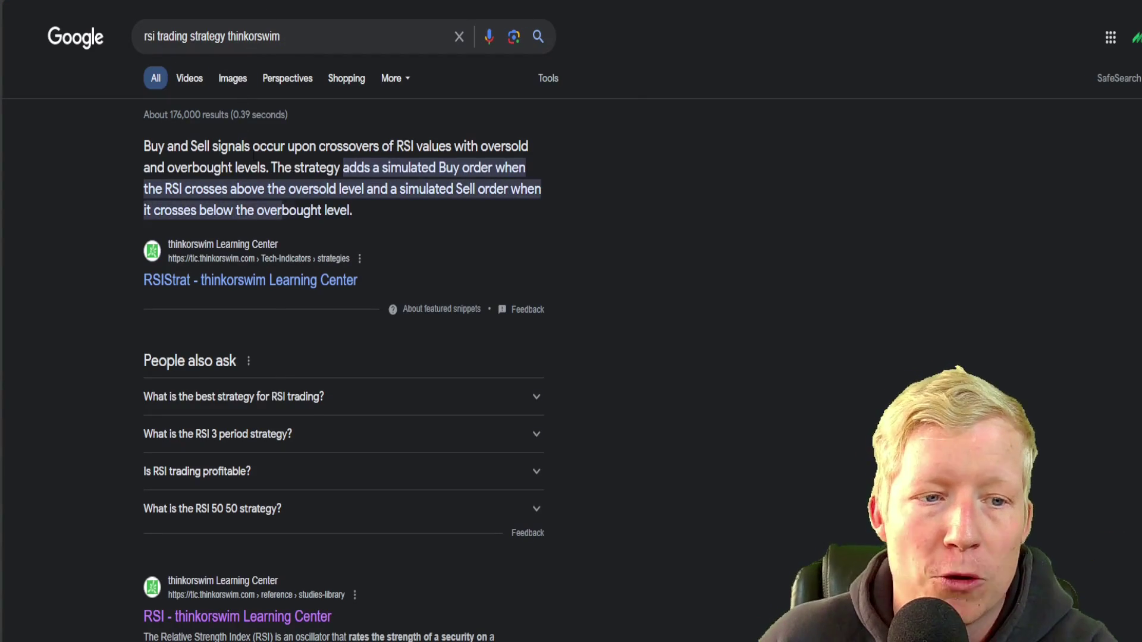
scroll(350, 286, "down", 3)
scroll(354, 304, "down", 10)
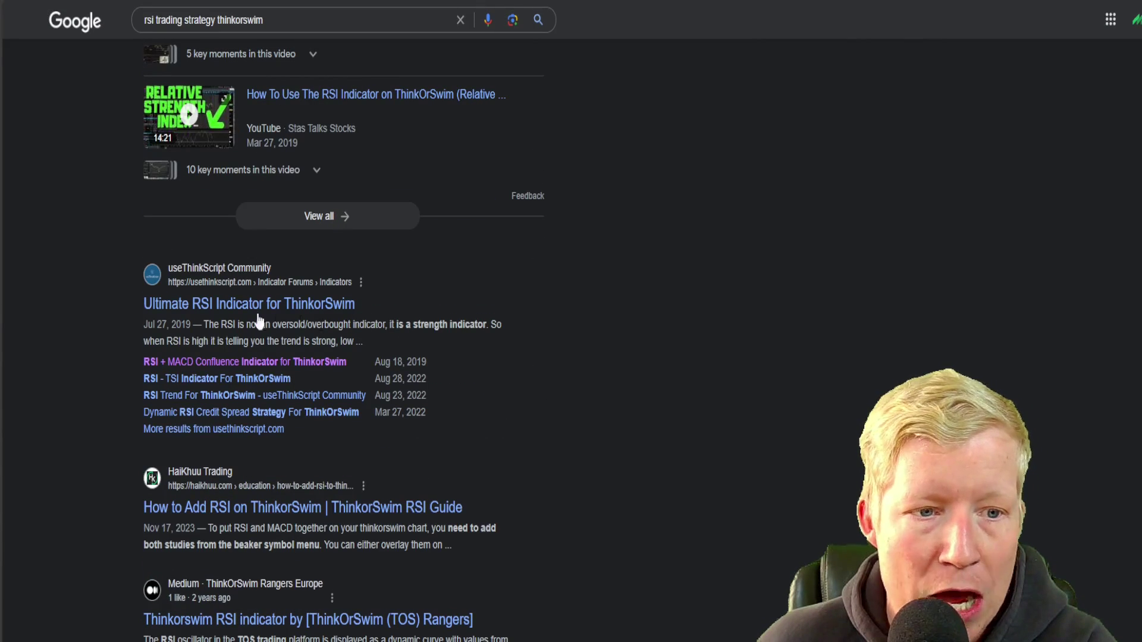
left_click(247, 304)
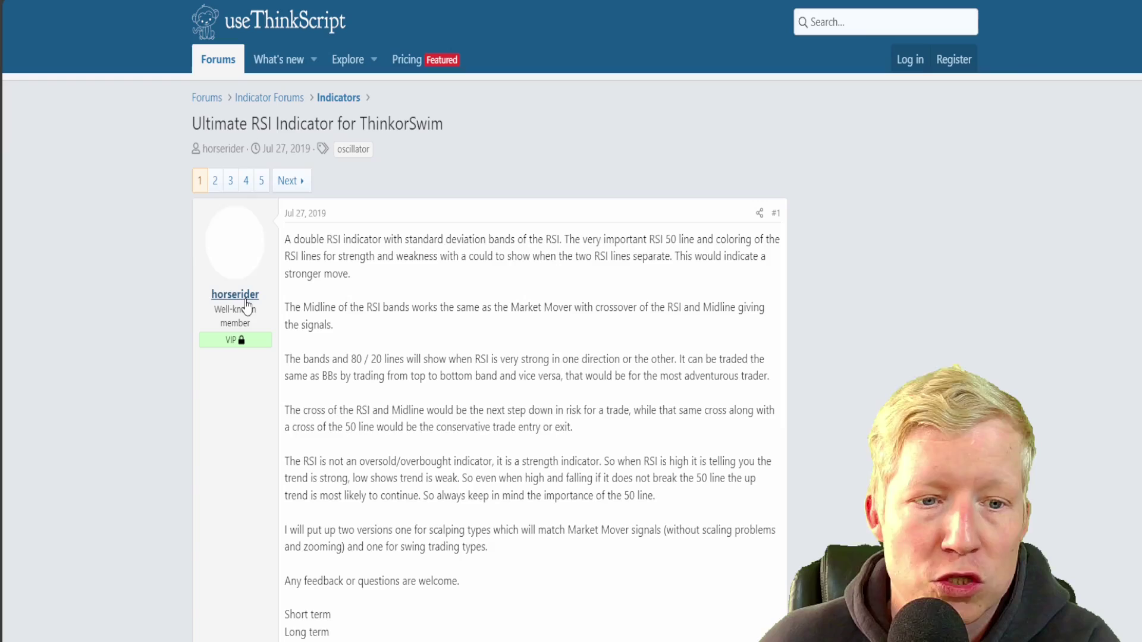
scroll(416, 238, "down", 12)
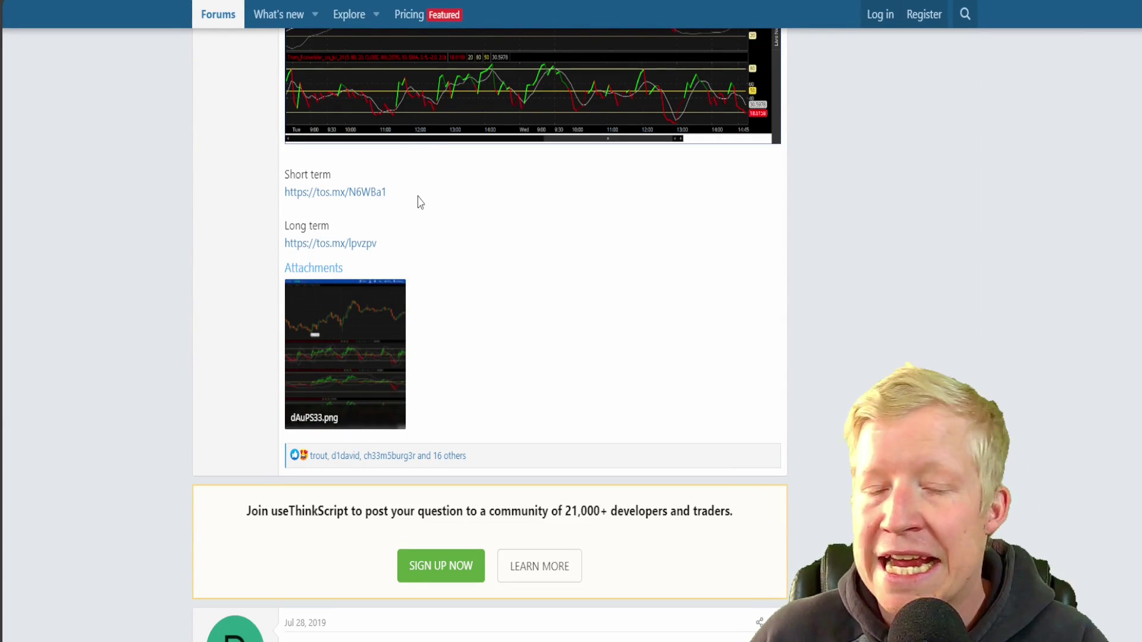
scroll(428, 176, "up", 5)
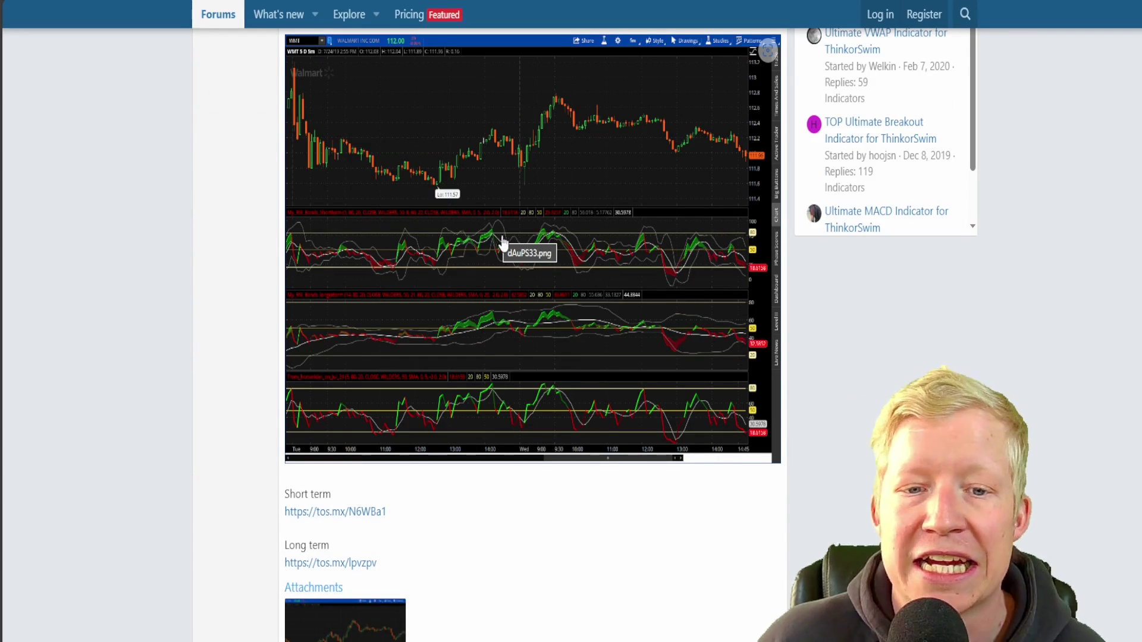
scroll(860, 420, "up", 2)
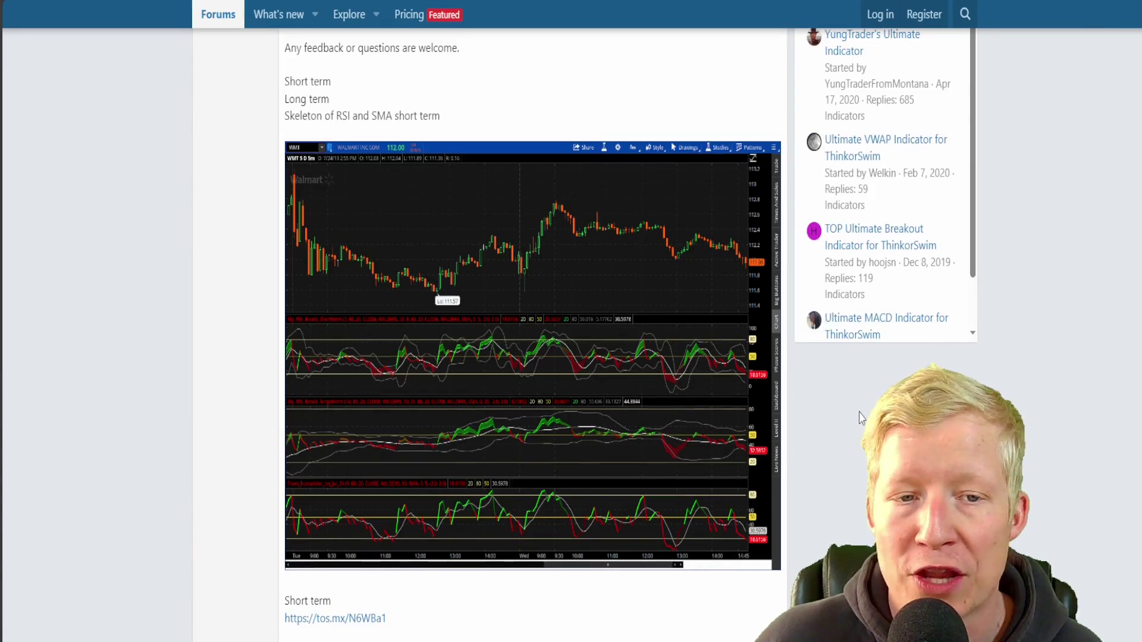
scroll(854, 434, "down", 4)
left_click_drag(404, 410, 289, 412)
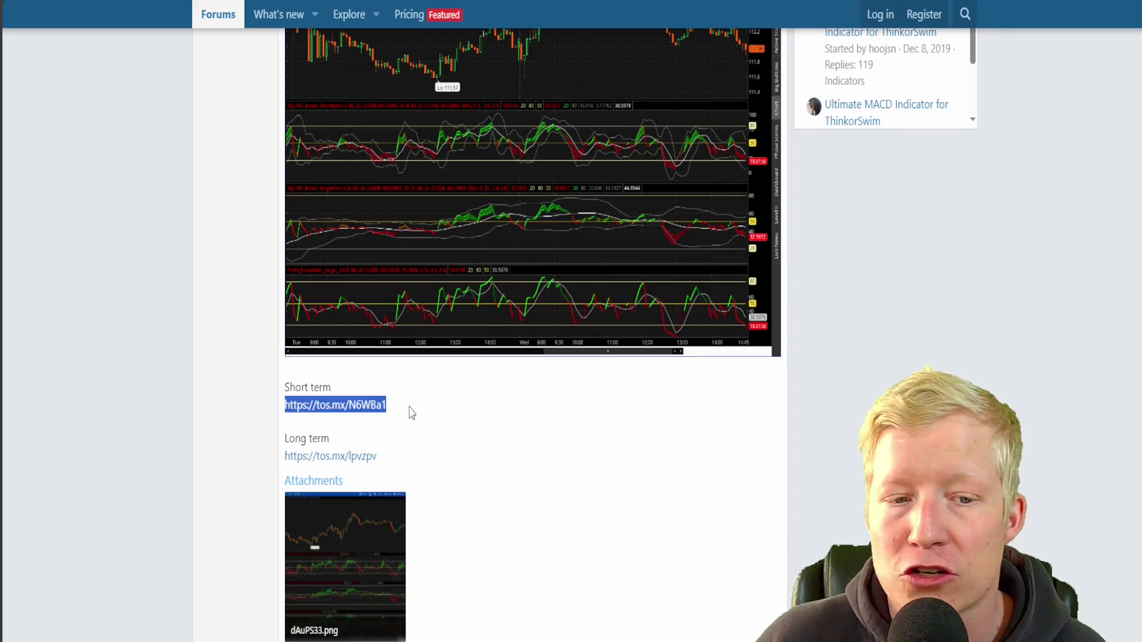
scroll(416, 416, "up", 5)
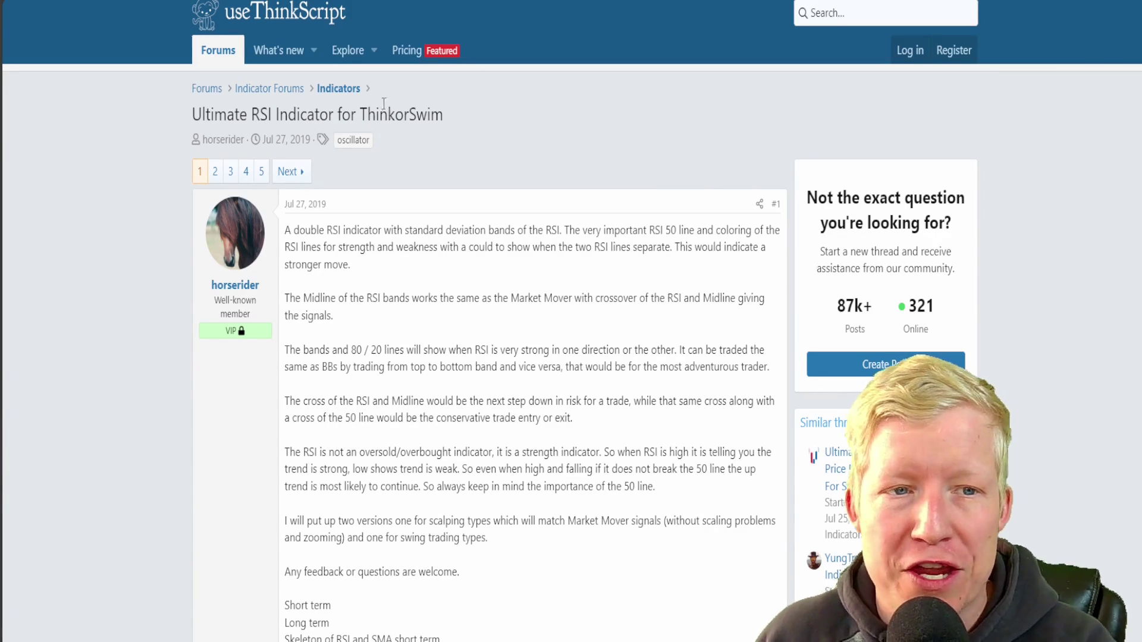
scroll(490, 344, "down", 15)
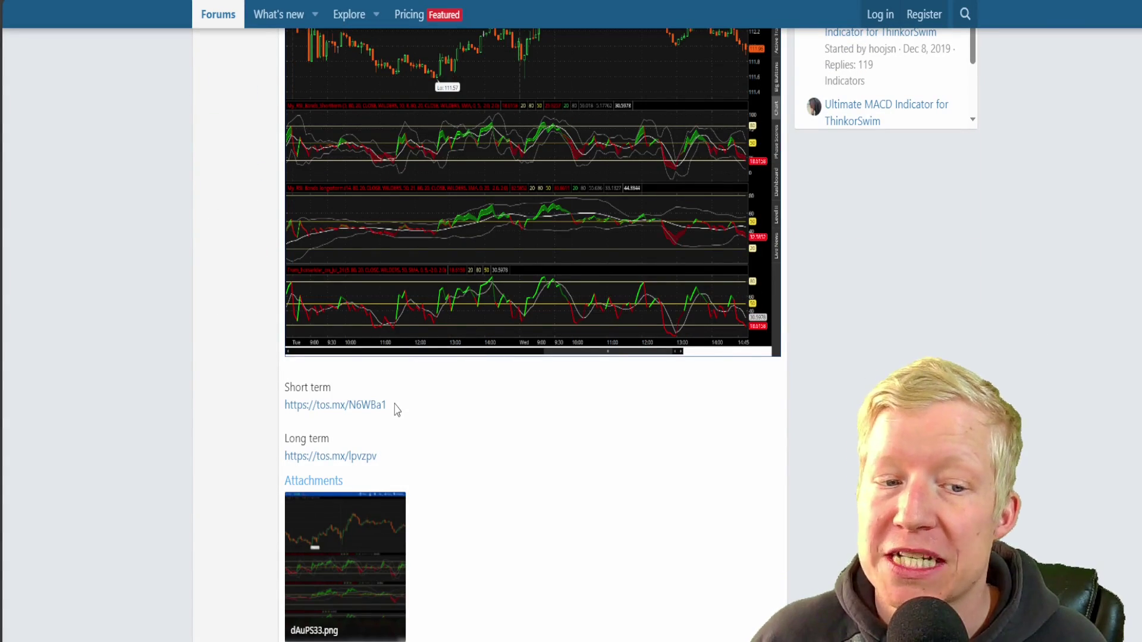
left_click_drag(396, 410, 281, 413)
key("ctrl+c")
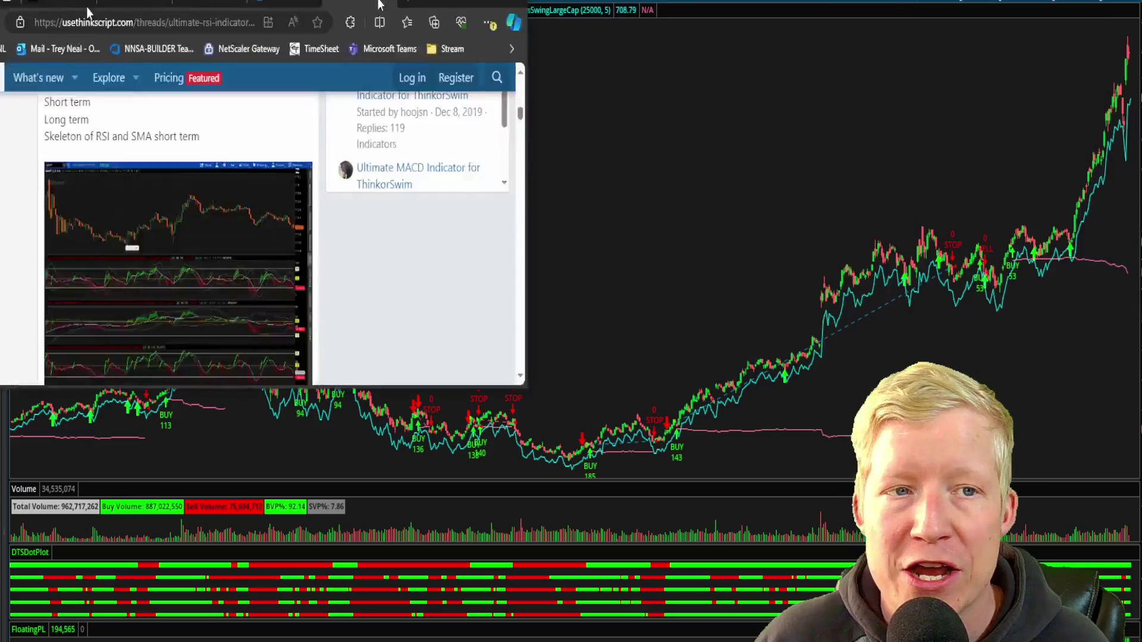
key("alt+Tab")
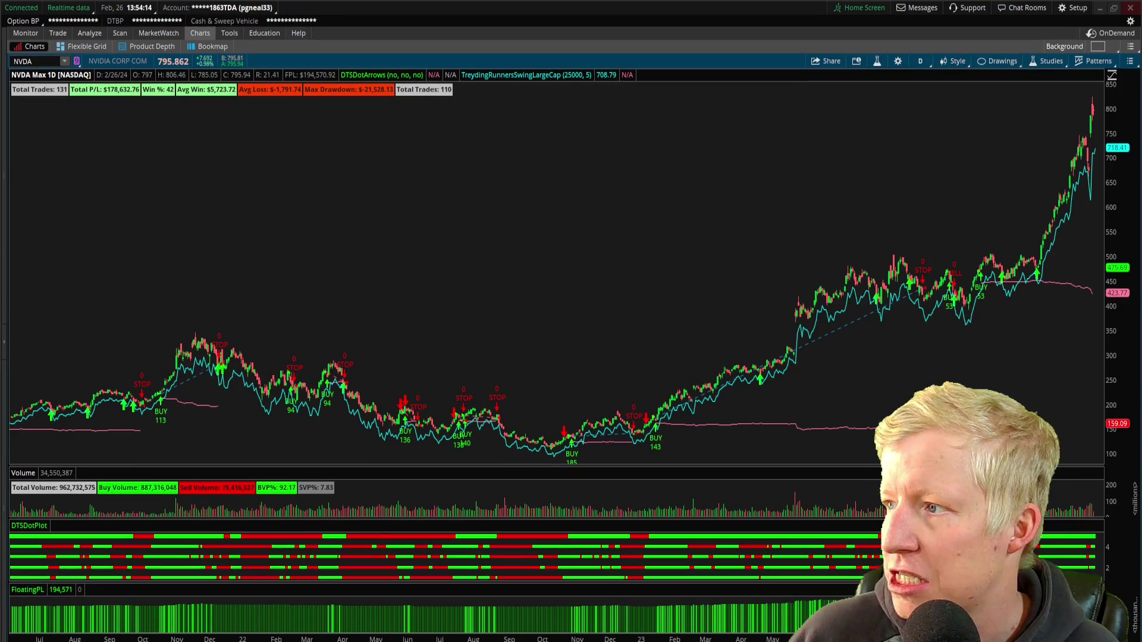
left_click(1077, 8)
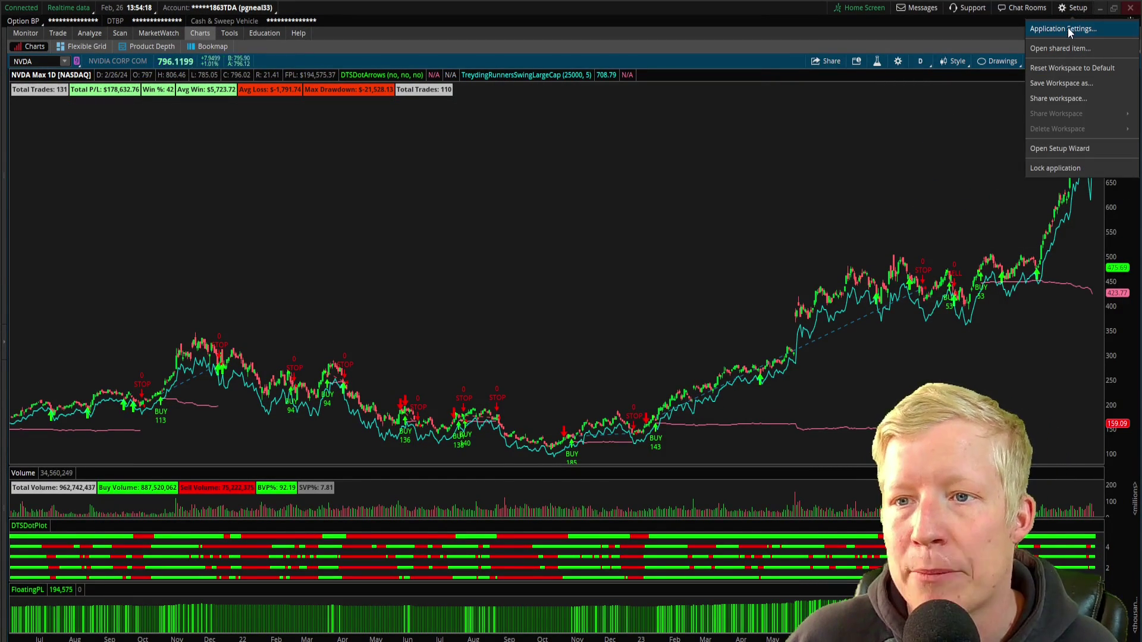
left_click(1064, 50)
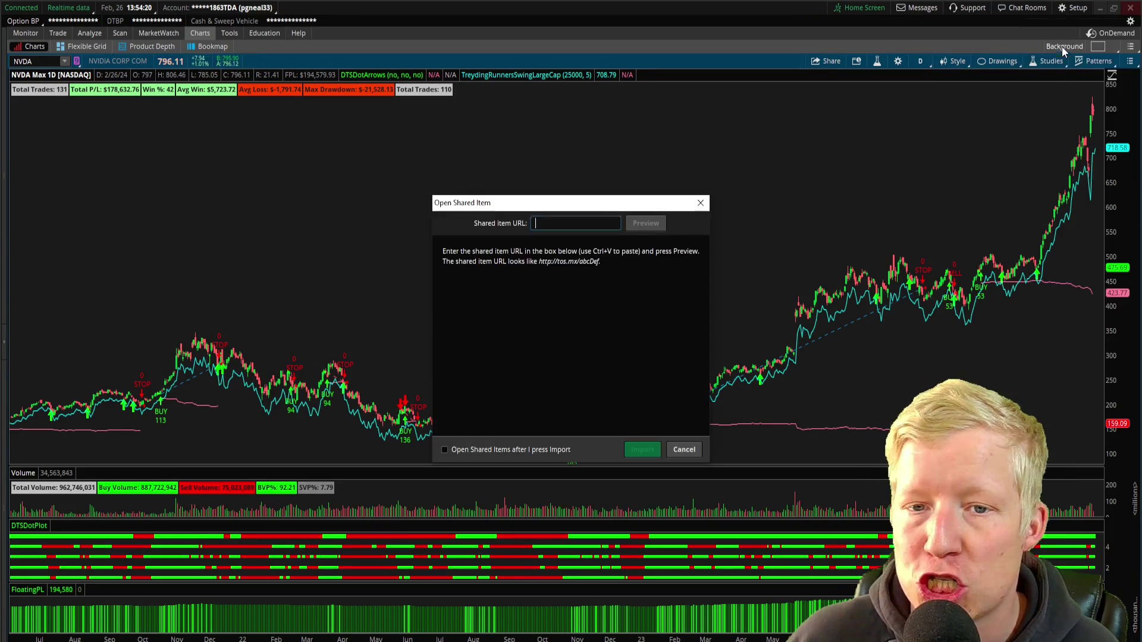
key("ctrl+v")
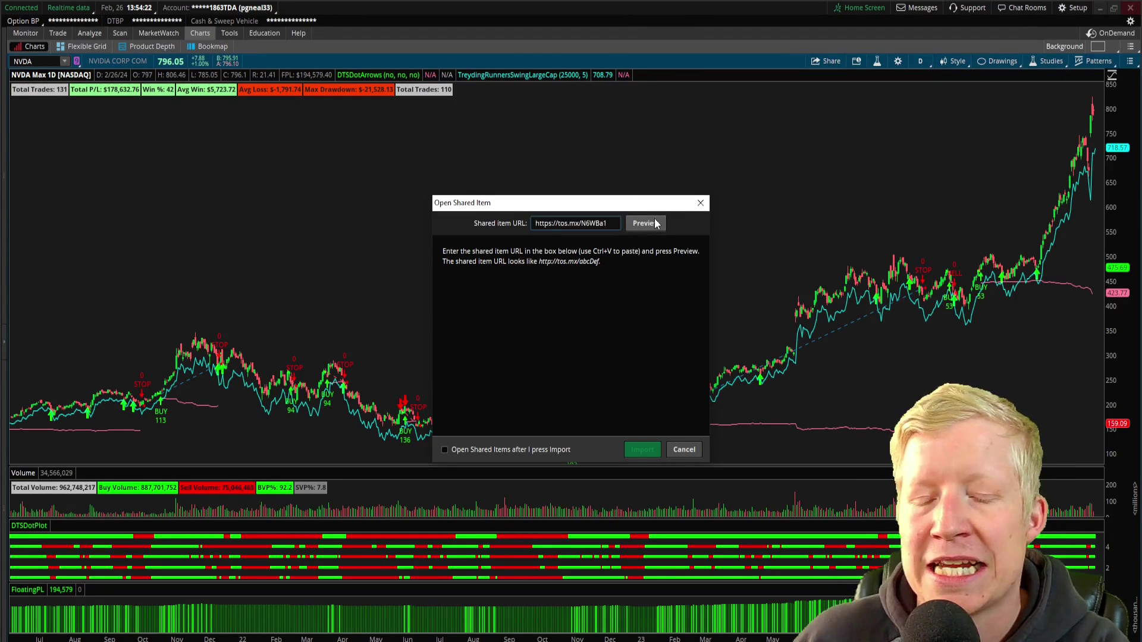
left_click(647, 224)
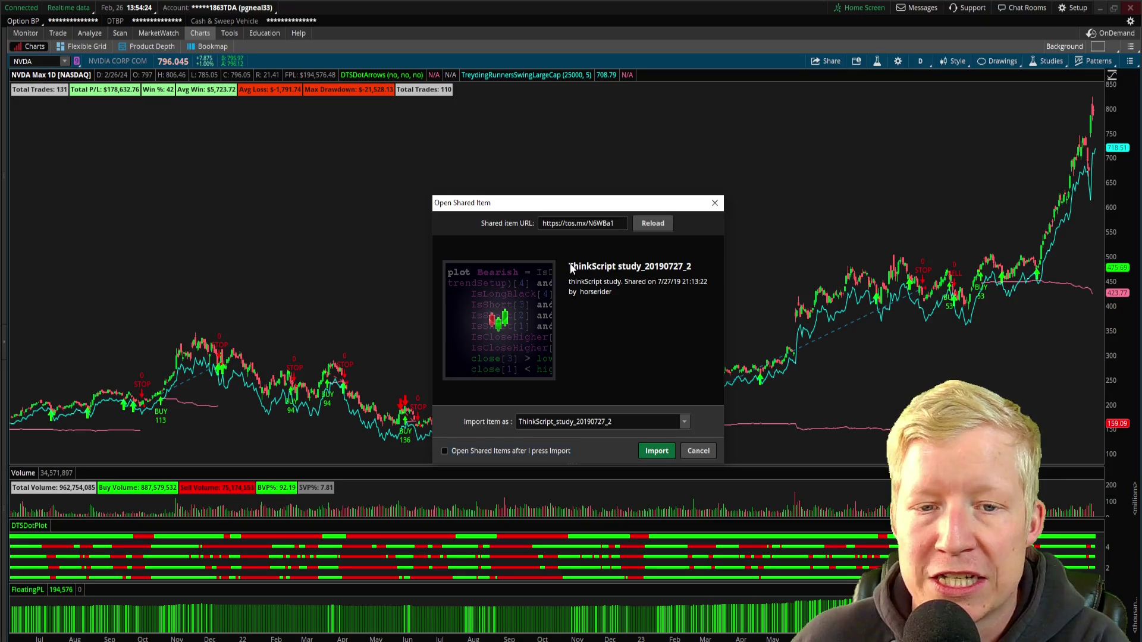
left_click(642, 422)
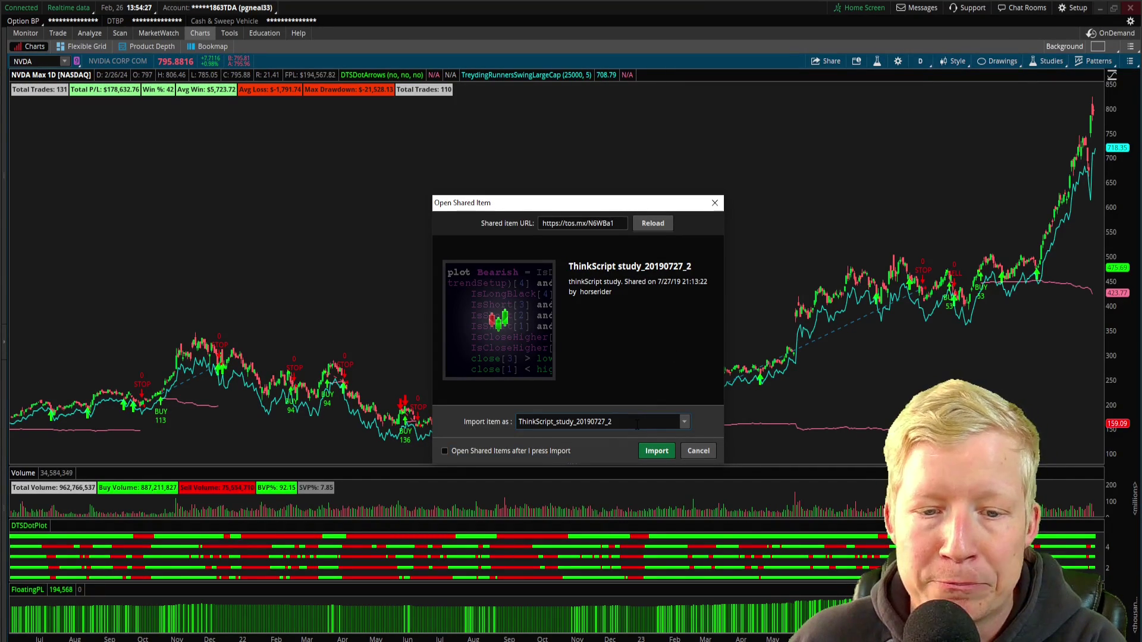
left_click(650, 453)
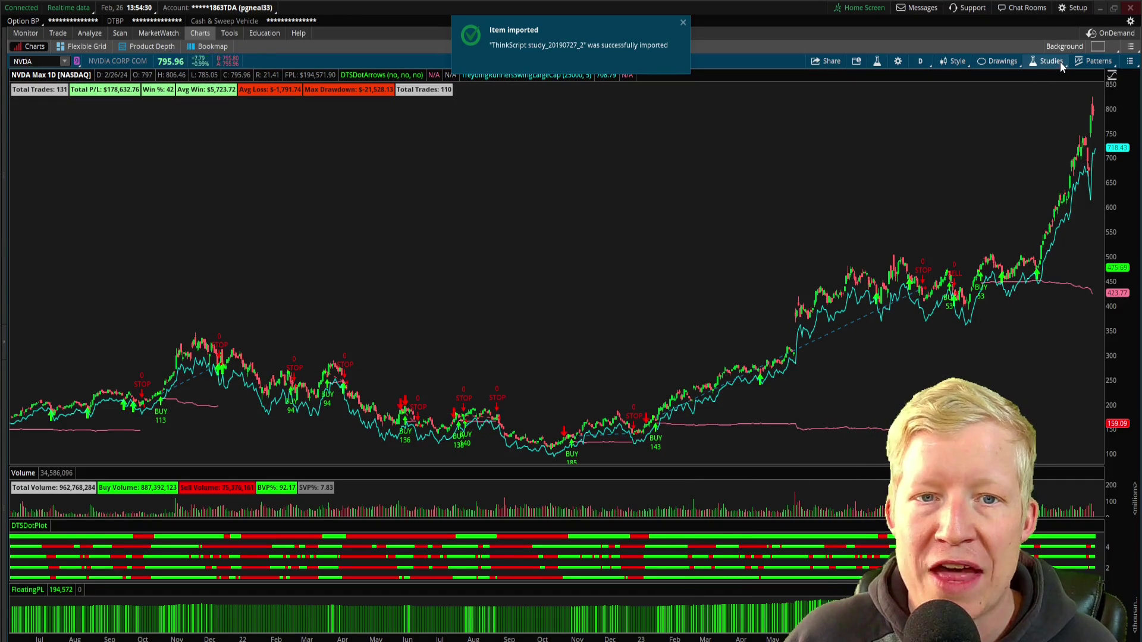
- Find the imported ThinkScript_study_20190727_2 by searching the studies for "think" and add it to the NVDA chart as a lower study
left_click(1060, 61)
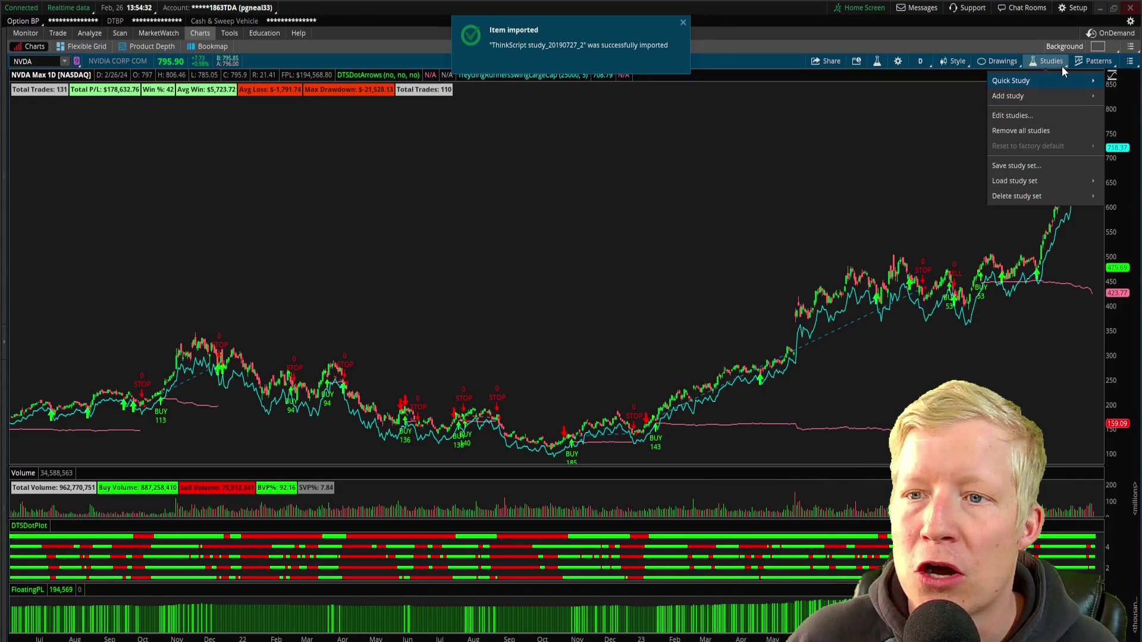
left_click(1034, 116)
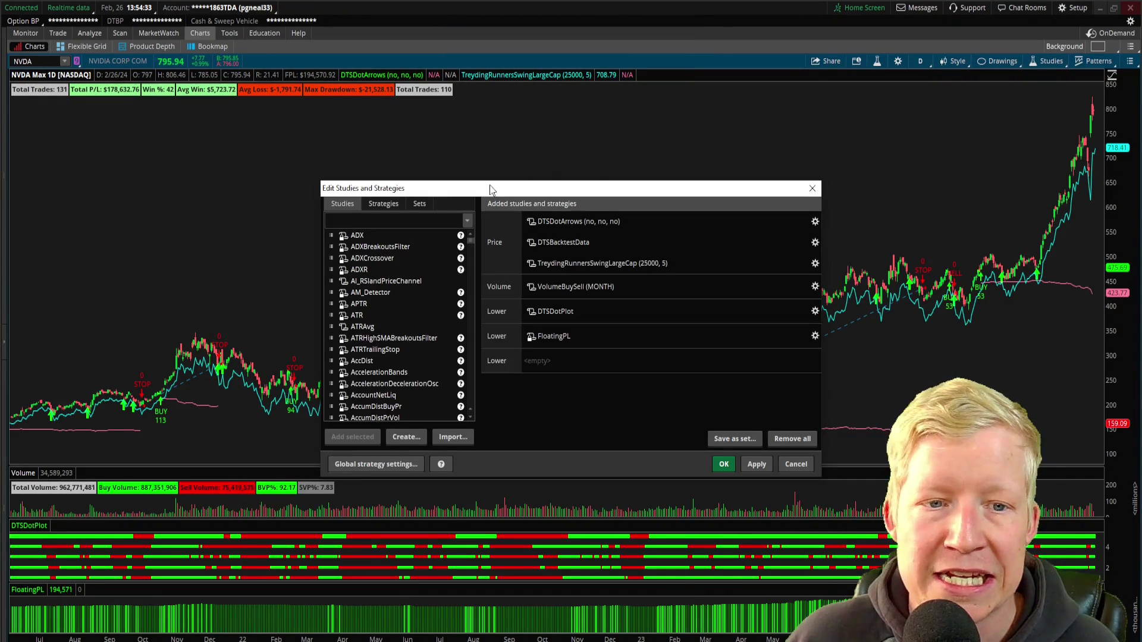
left_click(363, 221)
type("think")
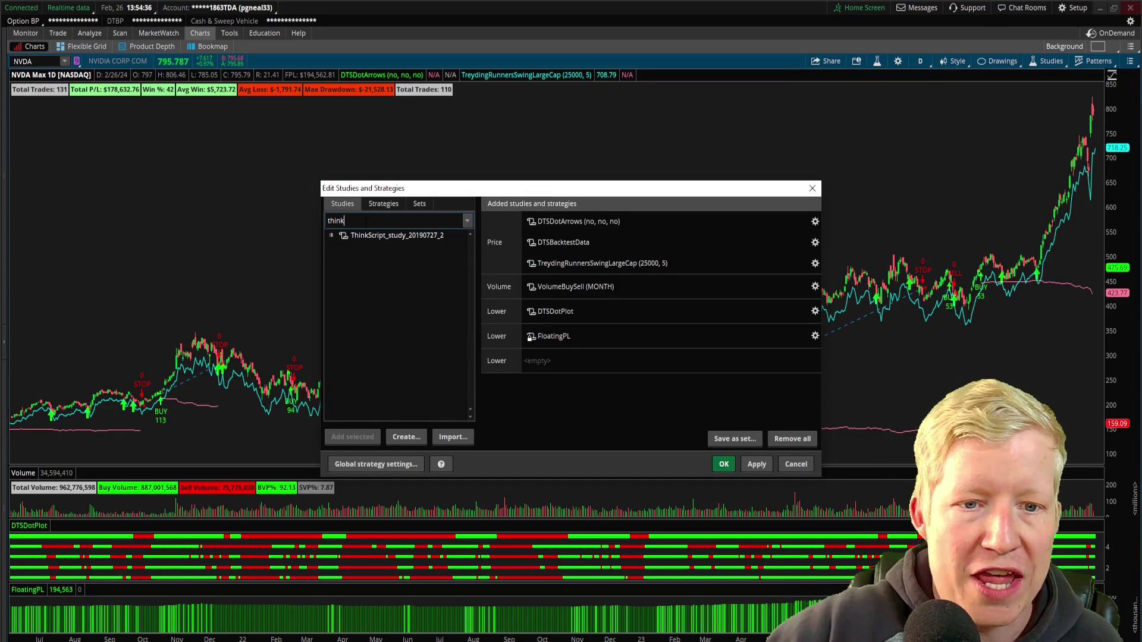
left_click(398, 230)
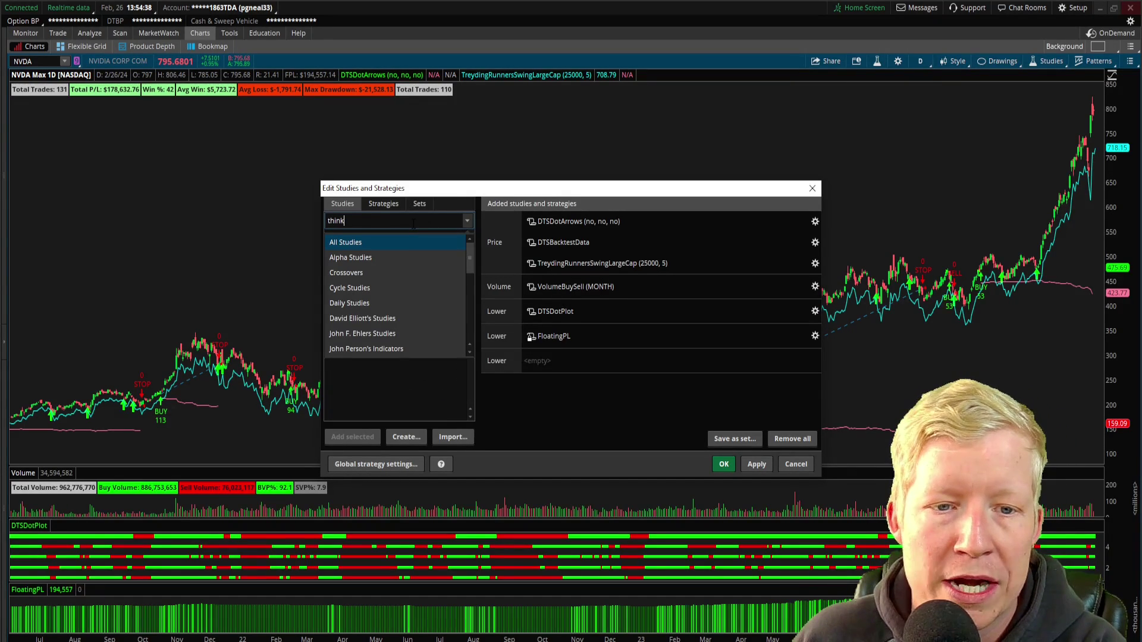
left_click(417, 250)
double_click(420, 238)
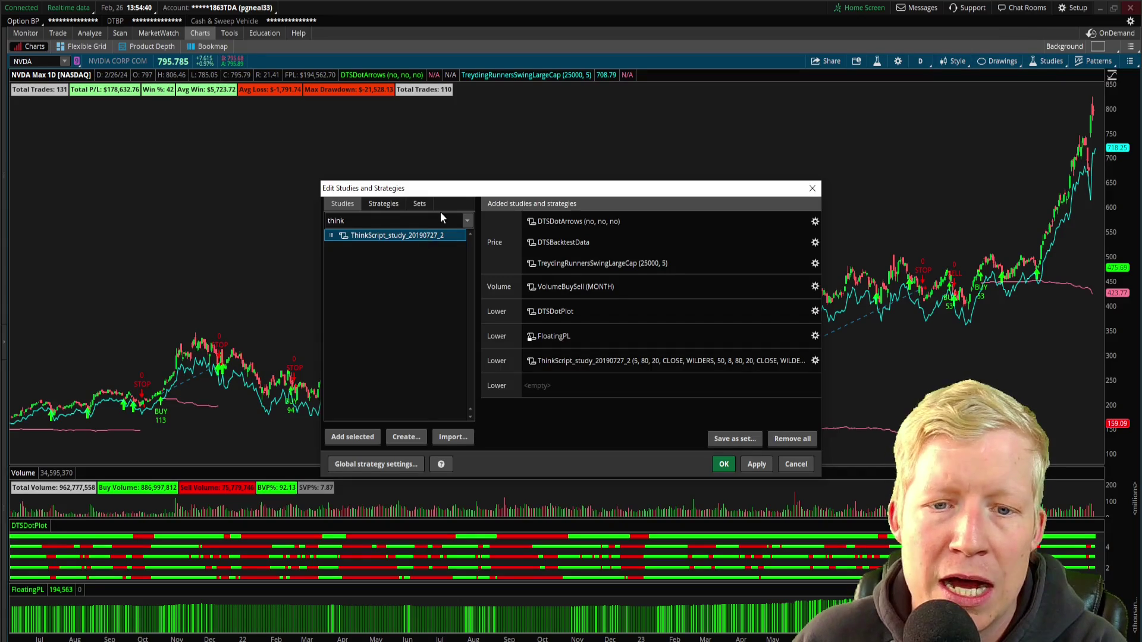
left_click(753, 466)
left_click(725, 467)
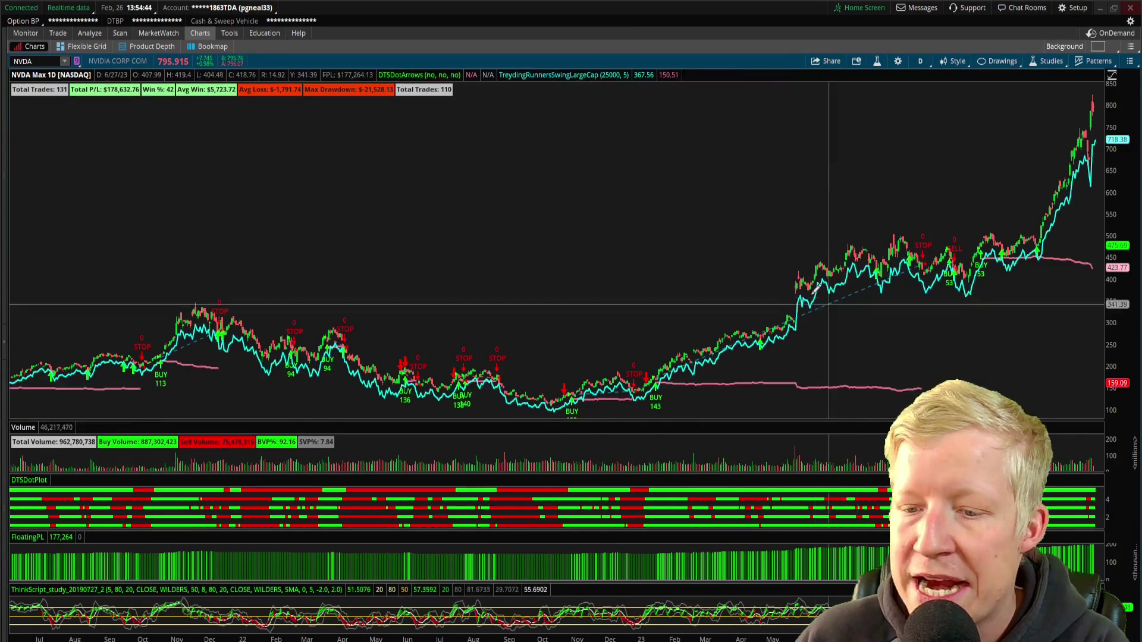
- Examine the imported RSI study beneath the most recent NVDA price bars
scroll(764, 280, "up", 3)
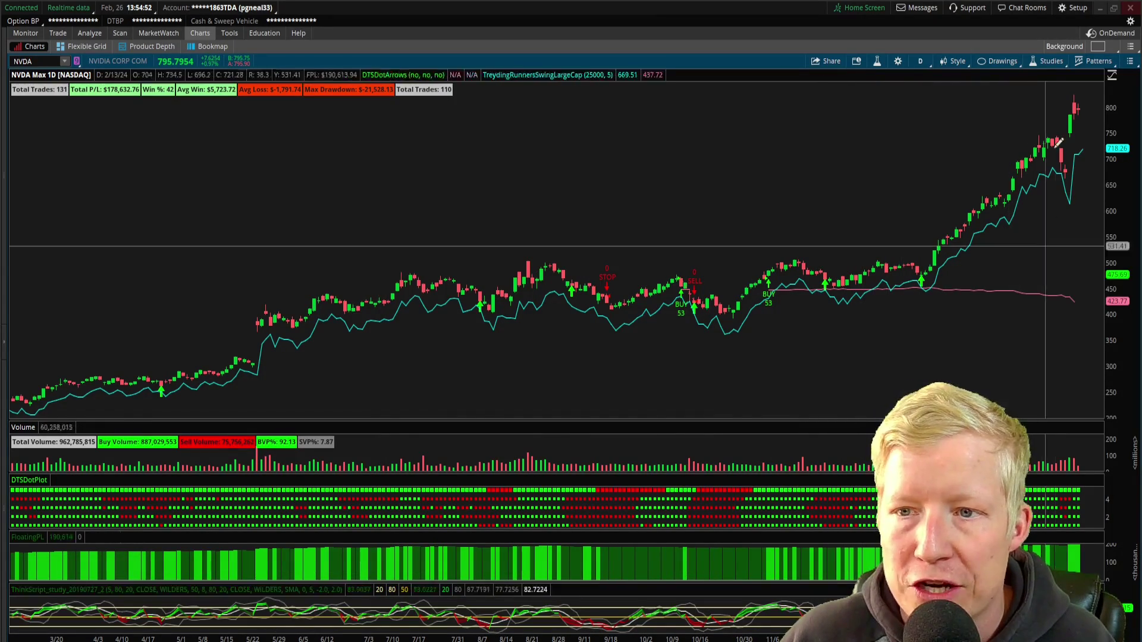
left_click(1048, 61)
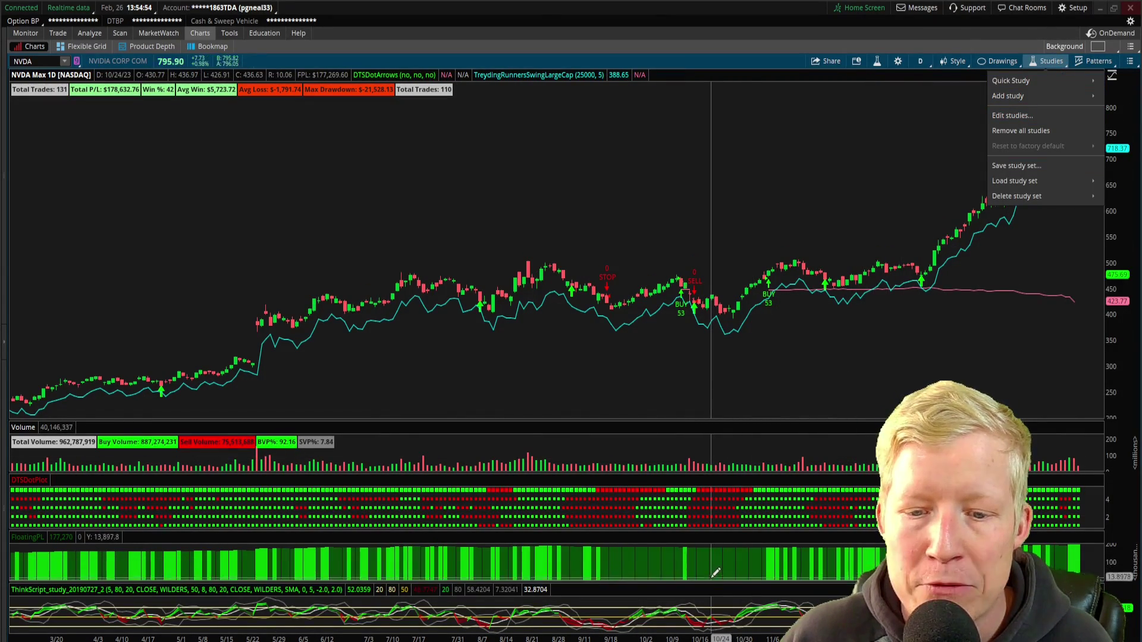
left_click_drag(731, 533, 731, 324)
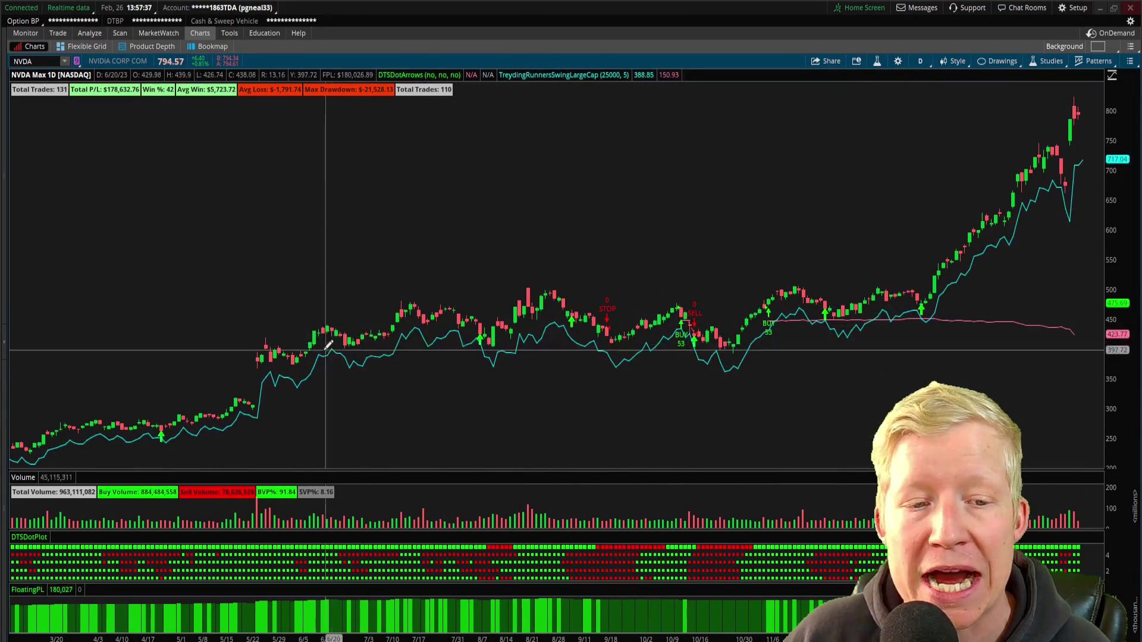
- Review the strategy report of TreydingRunnersSwingLargeCap through to its totals, and close it
scroll(408, 599, "down", 5)
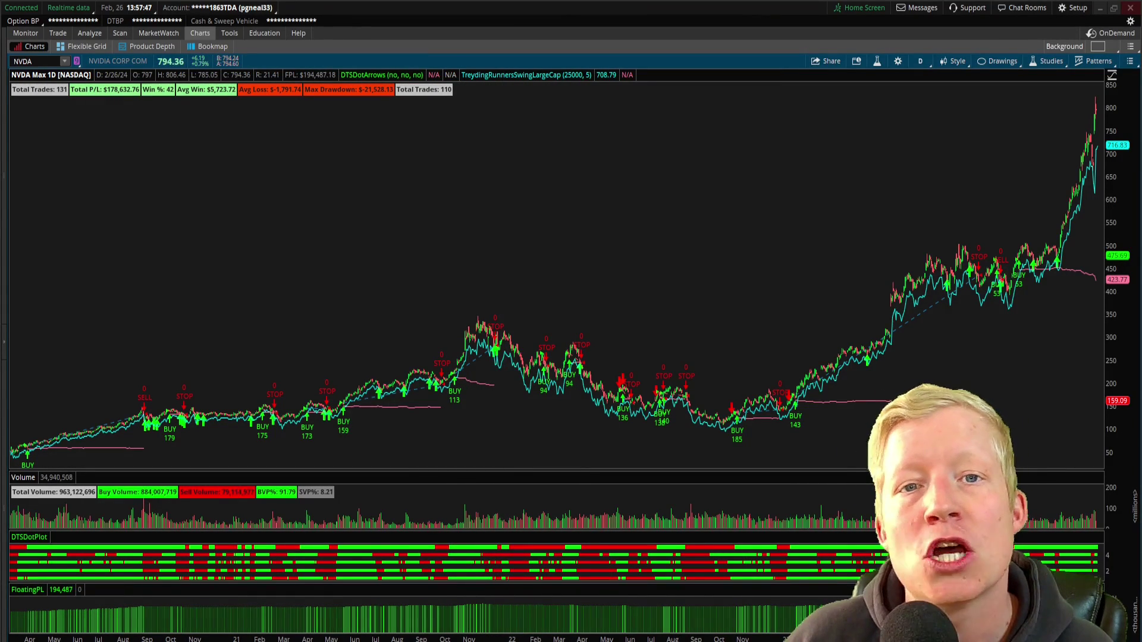
left_click_drag(724, 365, 705, 399)
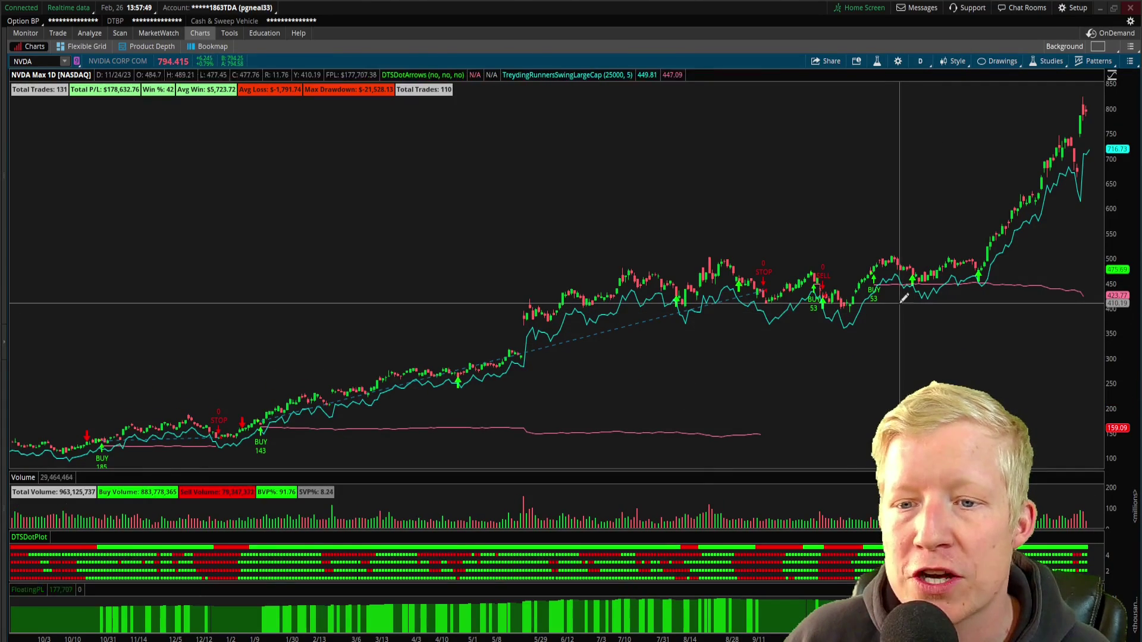
right_click(872, 272)
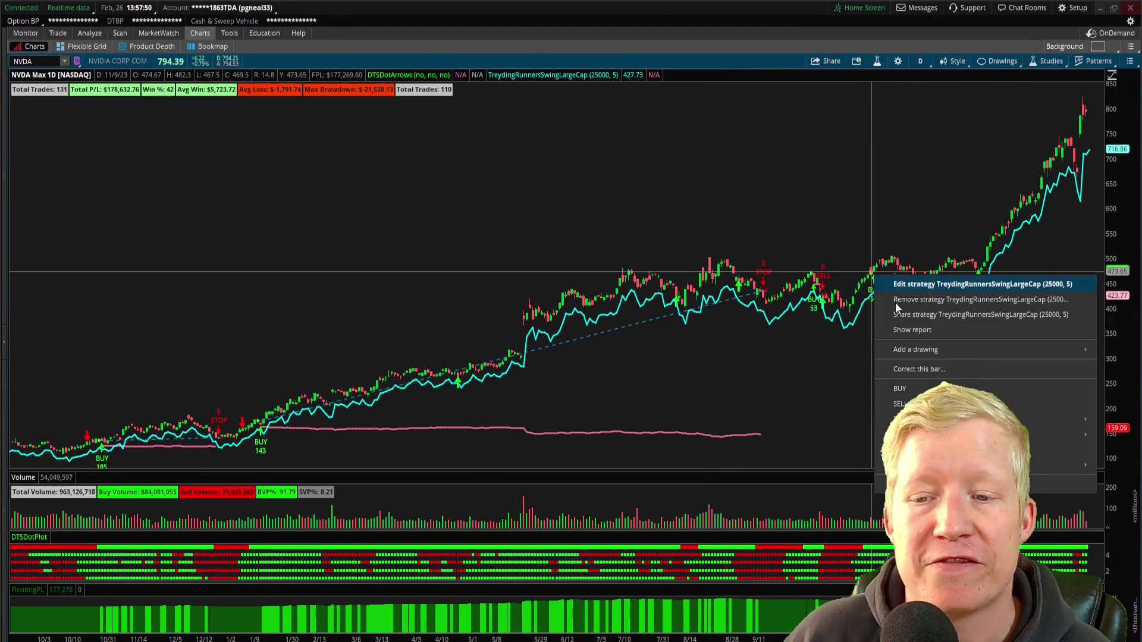
left_click(912, 329)
left_click_drag(804, 202, 798, 463)
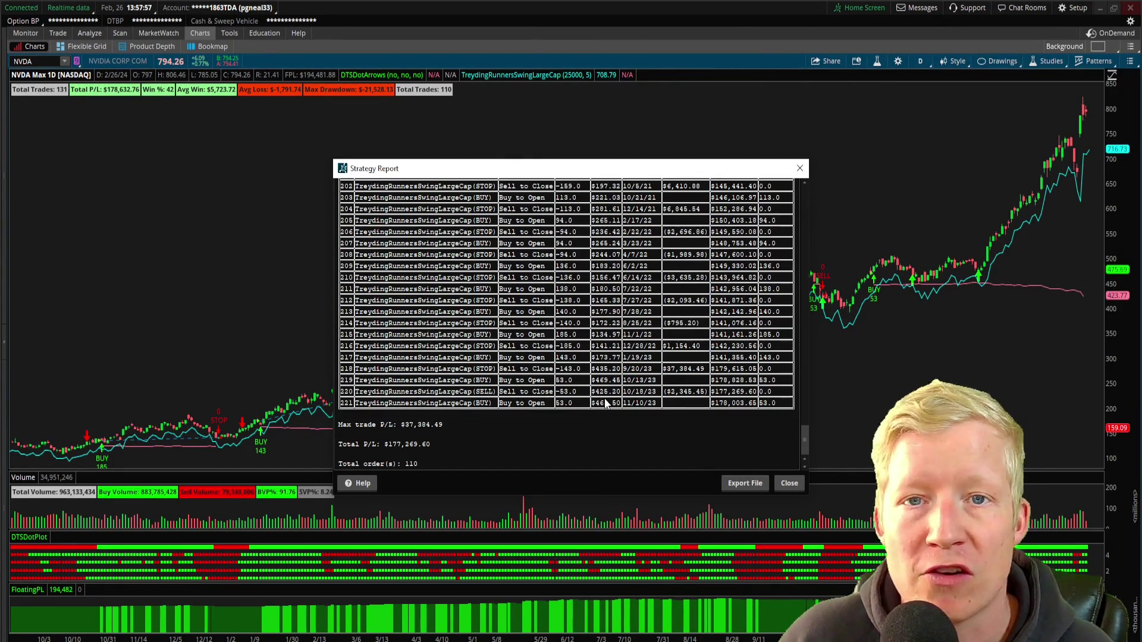
left_click(800, 169)
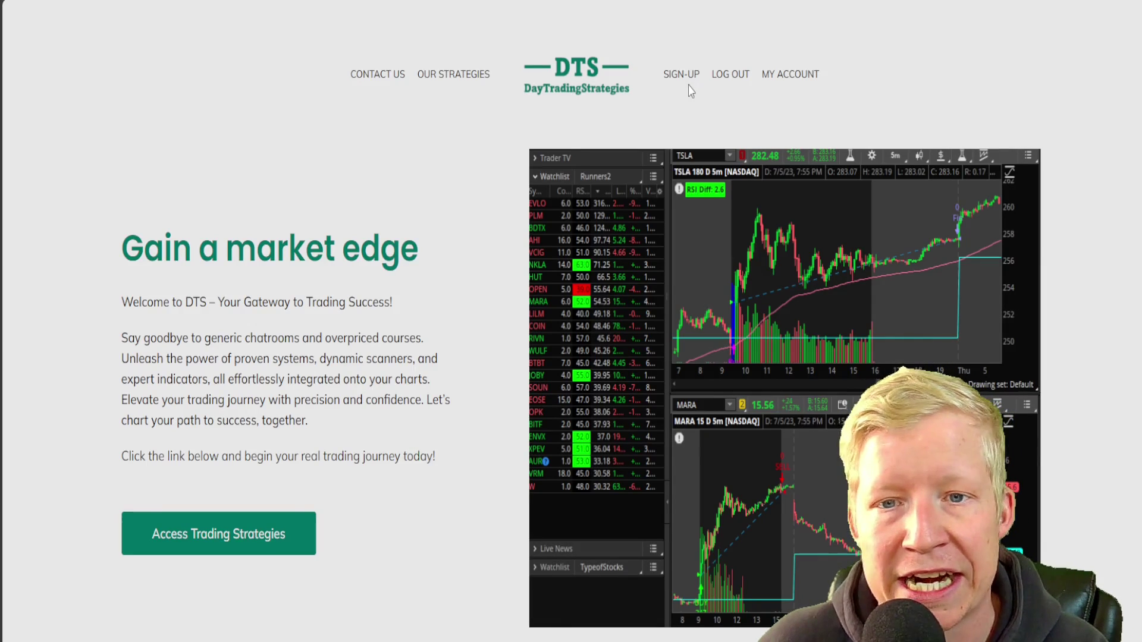
- Open the trading strategies on the DayTradingStrategies website and choose the thinkorswim section
left_click(253, 549)
scroll(571, 321, "down", 1)
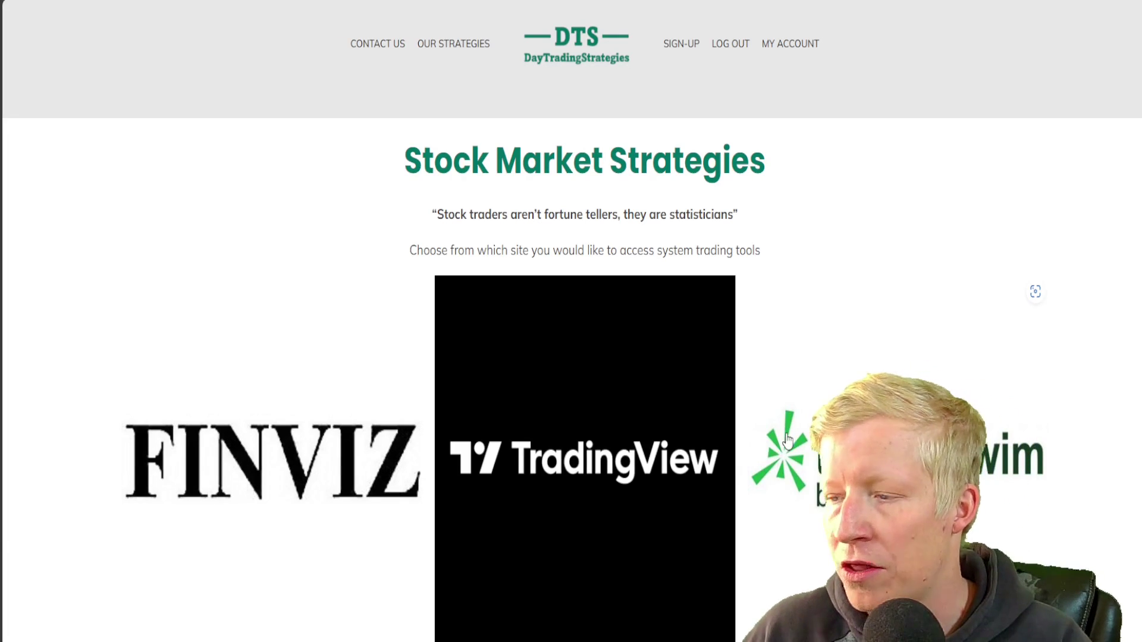
left_click(814, 450)
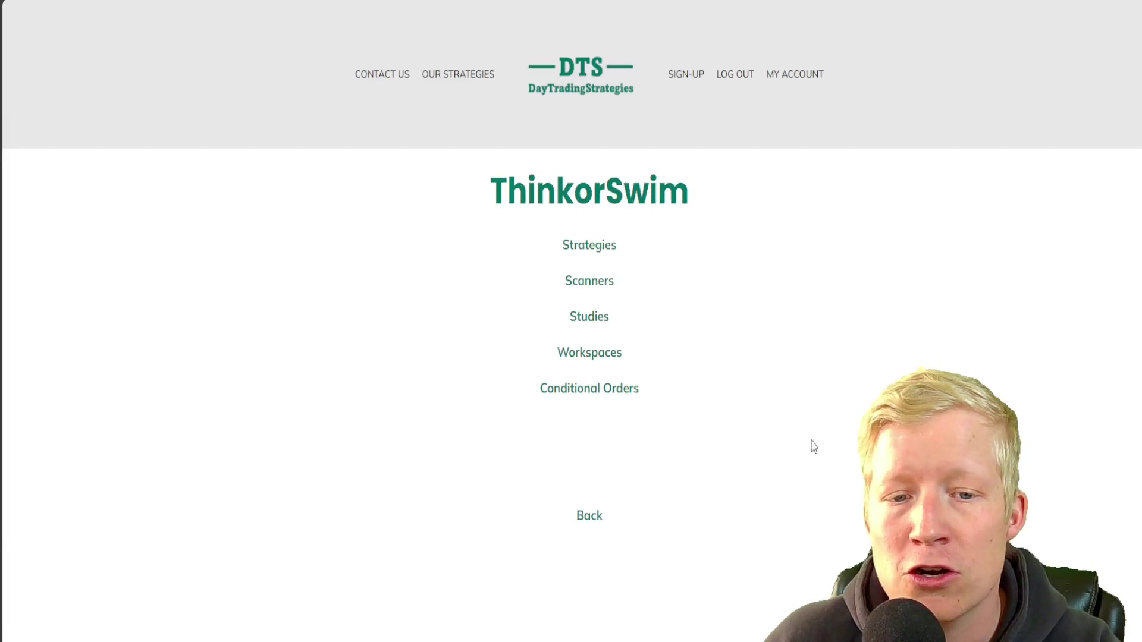
- Open the Volatile Large Caps page among the thinkorswim day trading strategies
left_click(609, 253)
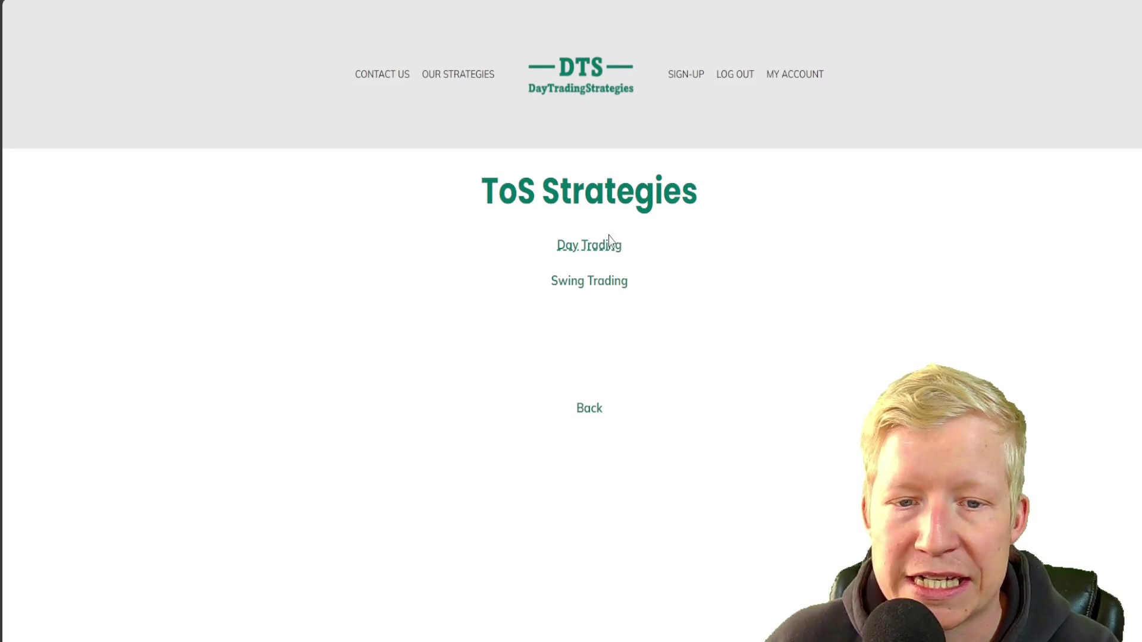
left_click(608, 250)
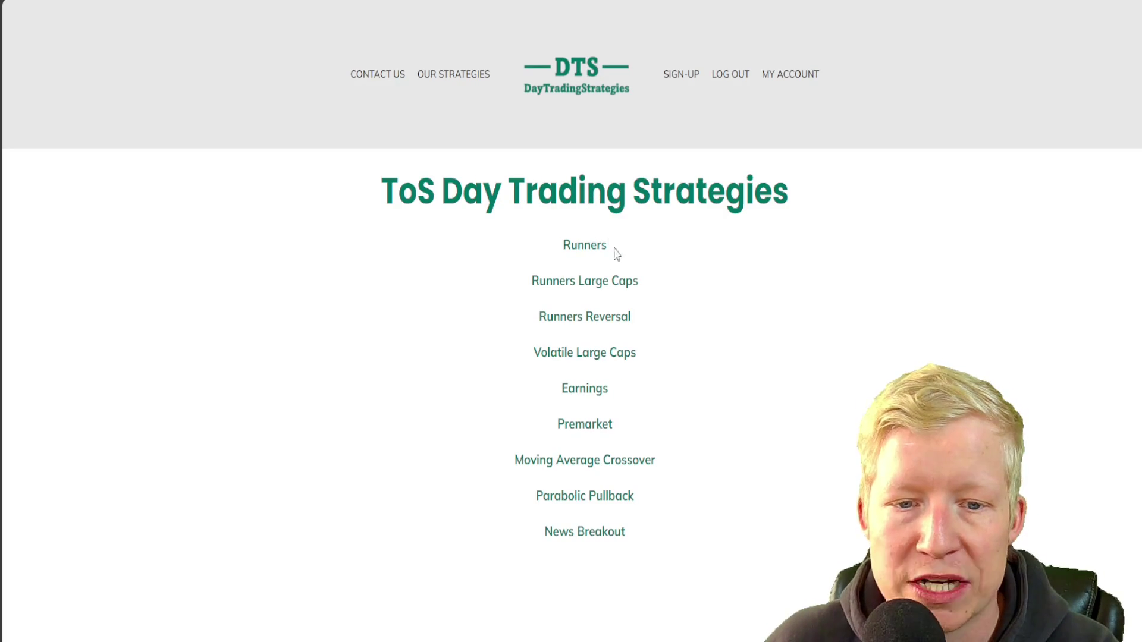
left_click(597, 357)
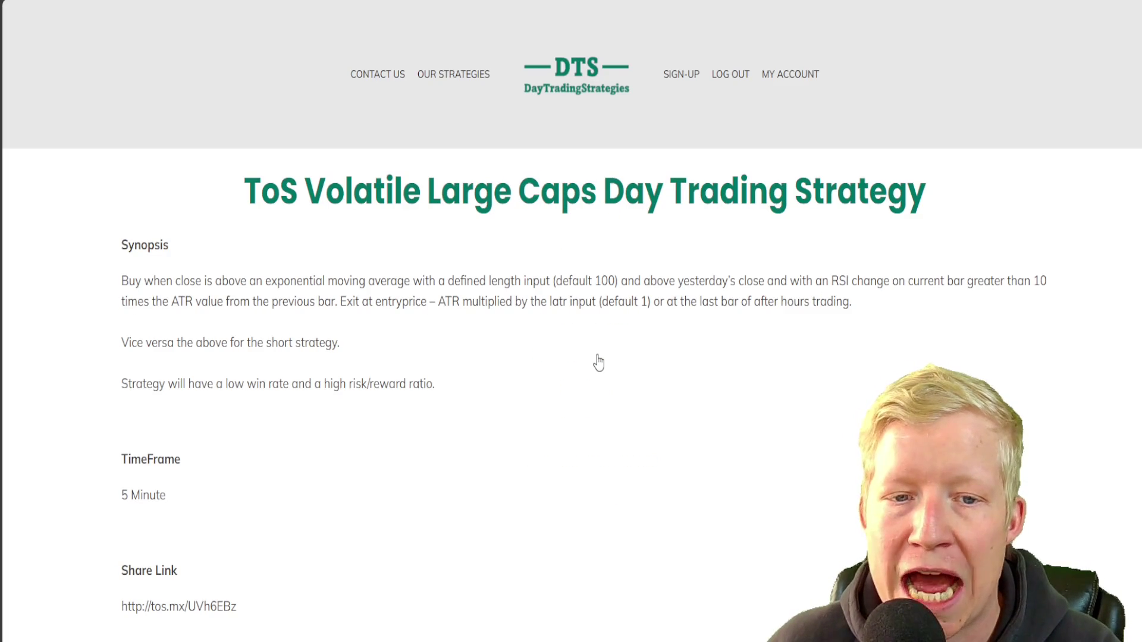
- Read through the Volatile Large Caps strategy's synopsis, timeframe, share link and ThinkScript code
scroll(562, 344, "down", 2)
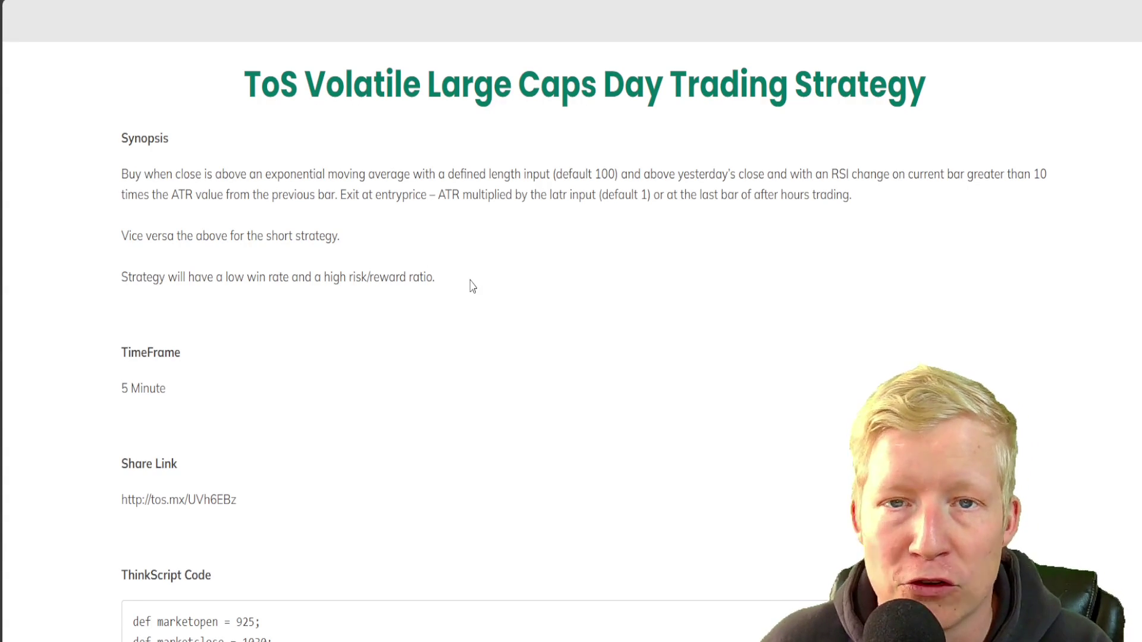
scroll(470, 291, "down", 5)
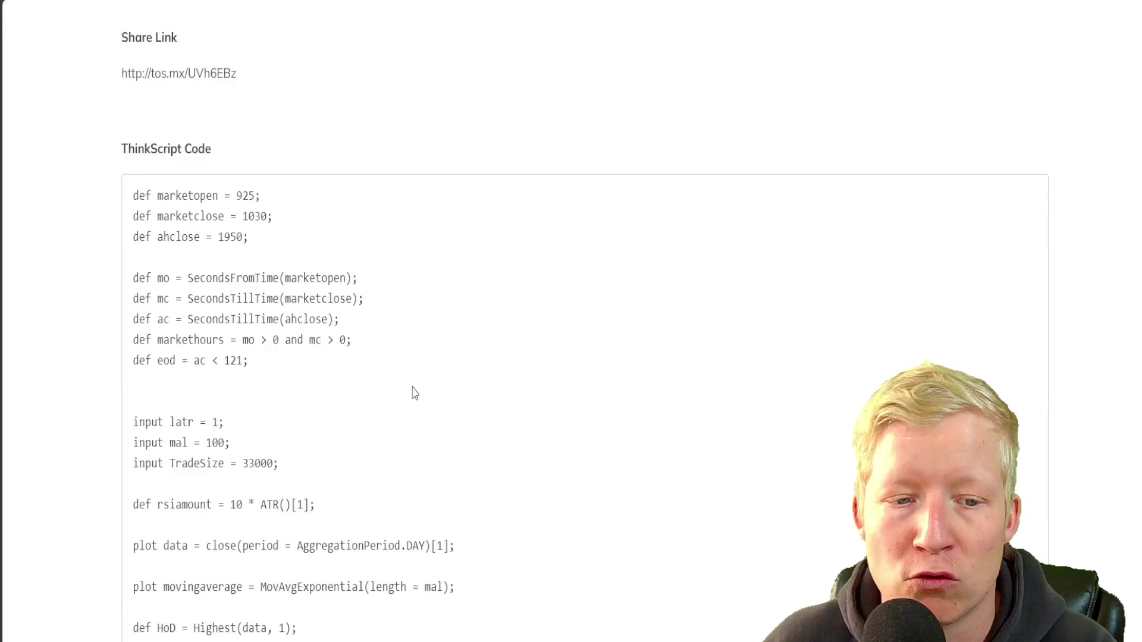
scroll(413, 390, "up", 5)
left_click_drag(439, 286, 120, 173)
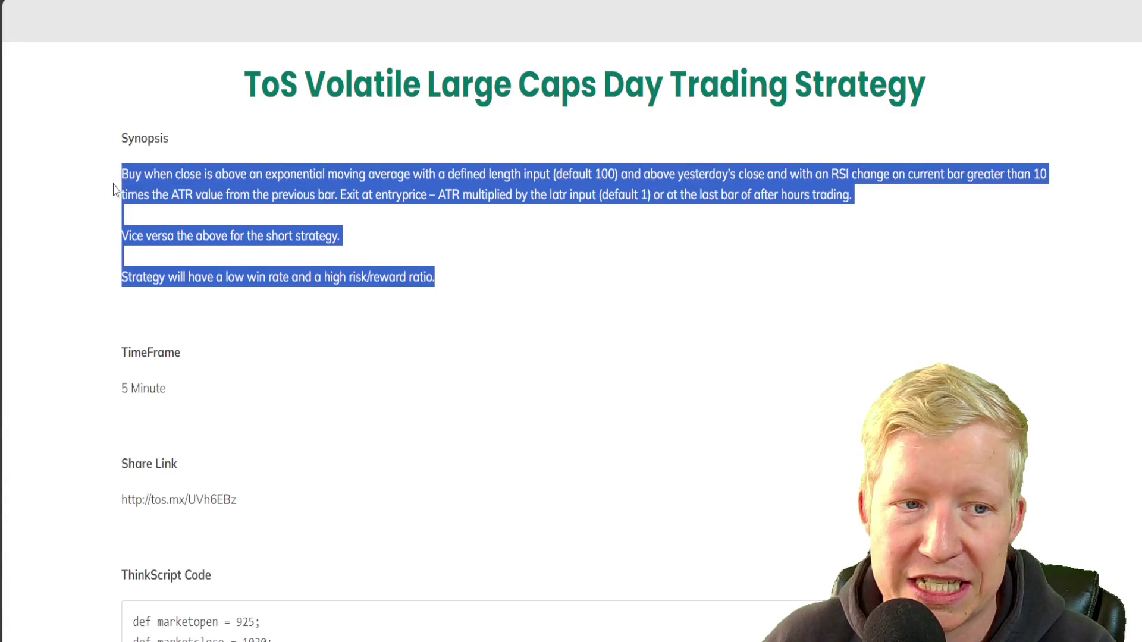
left_click(481, 279)
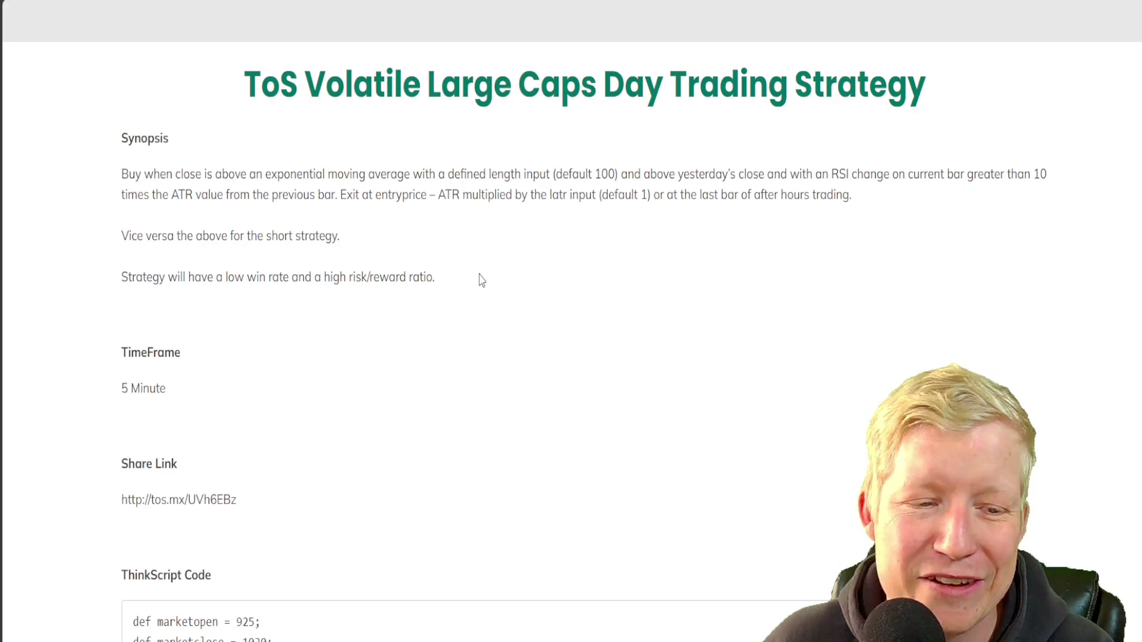
scroll(466, 297, "down", 2)
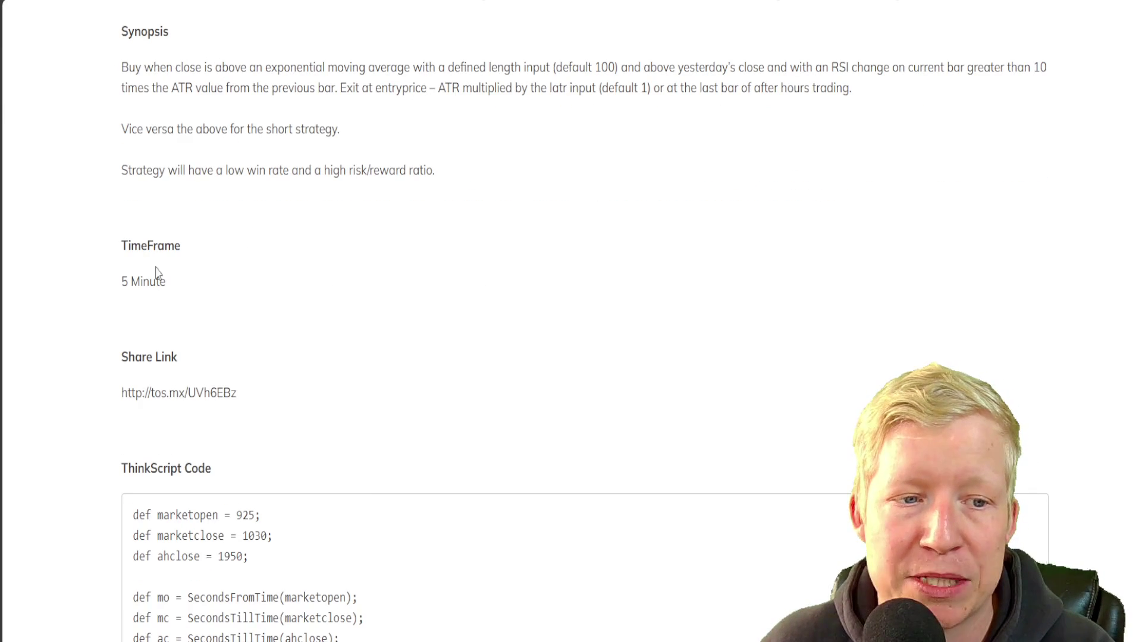
scroll(242, 322, "down", 4)
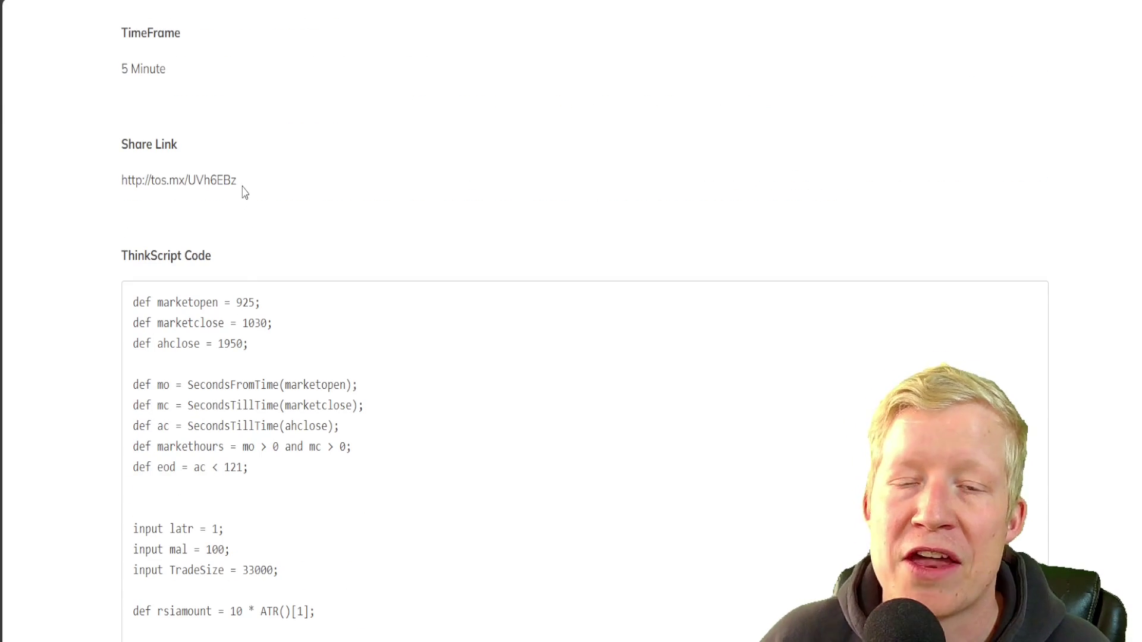
left_click_drag(247, 186, 90, 181)
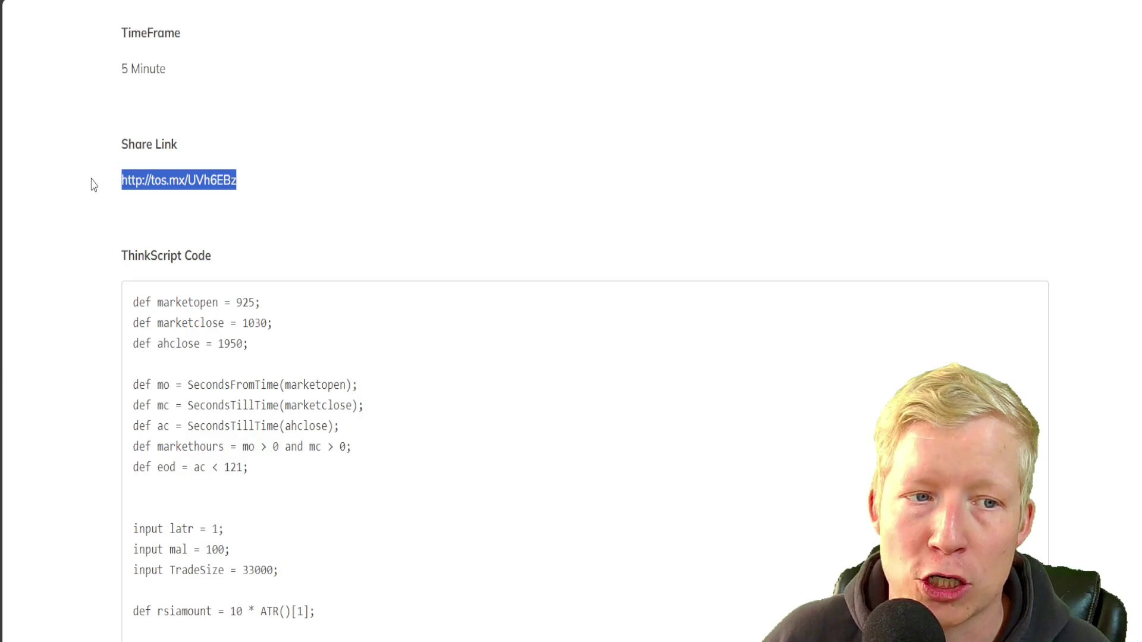
left_click(255, 199)
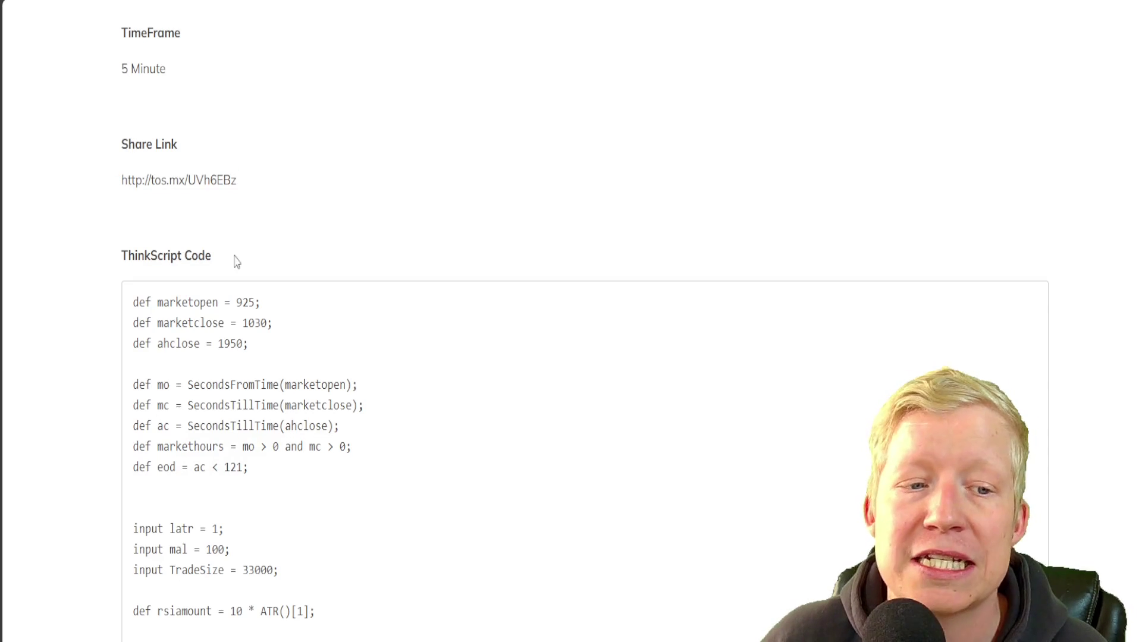
scroll(234, 344, "down", 20)
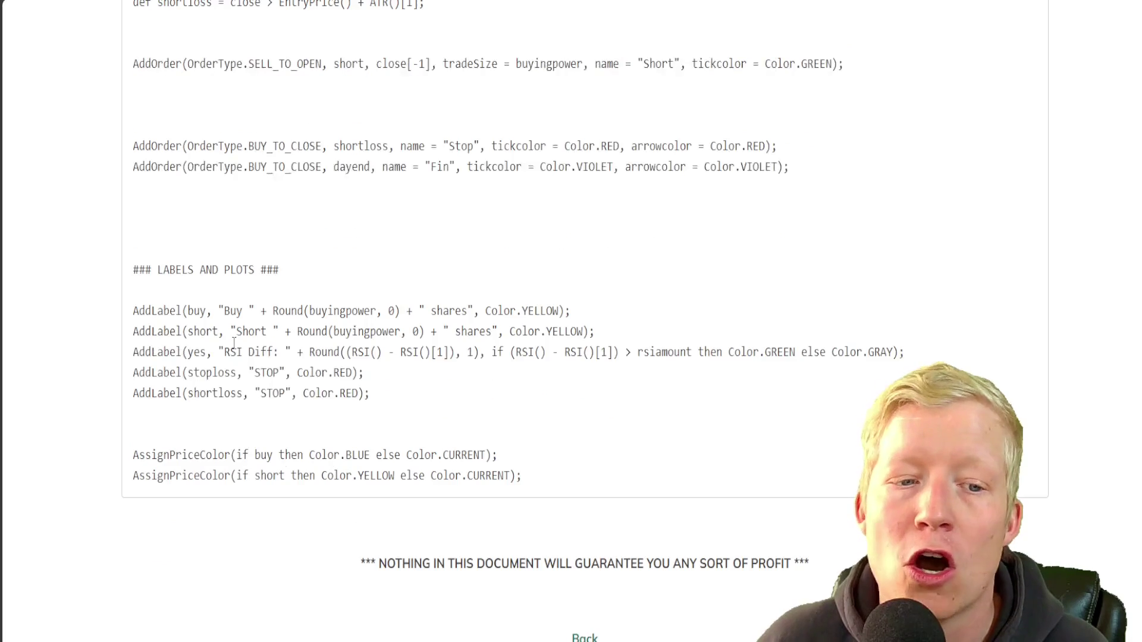
scroll(238, 342, "up", 20)
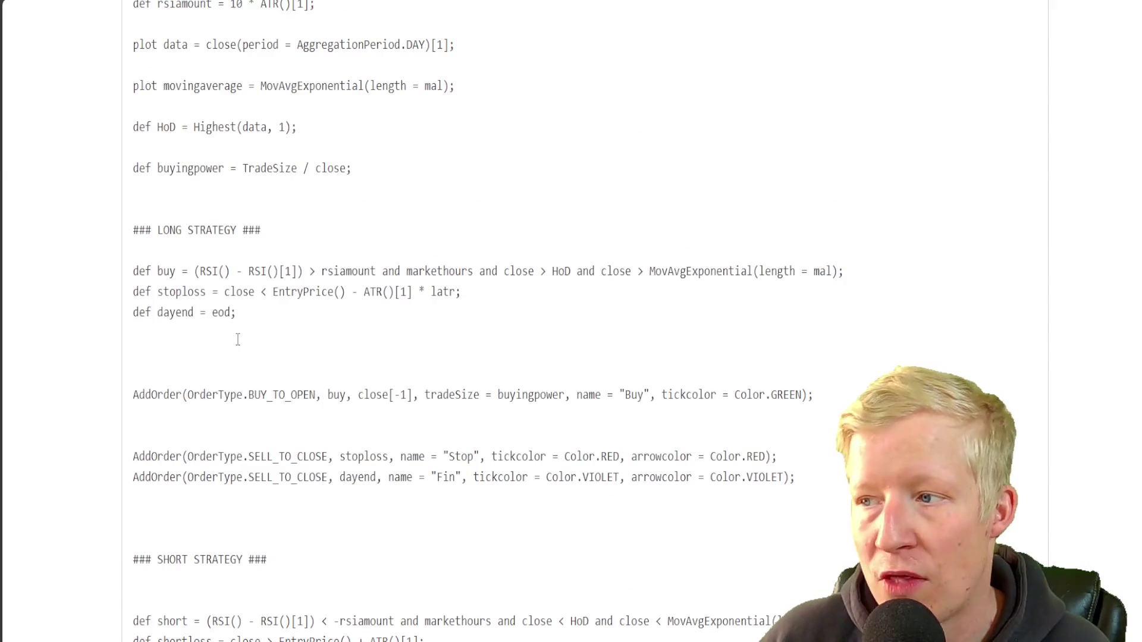
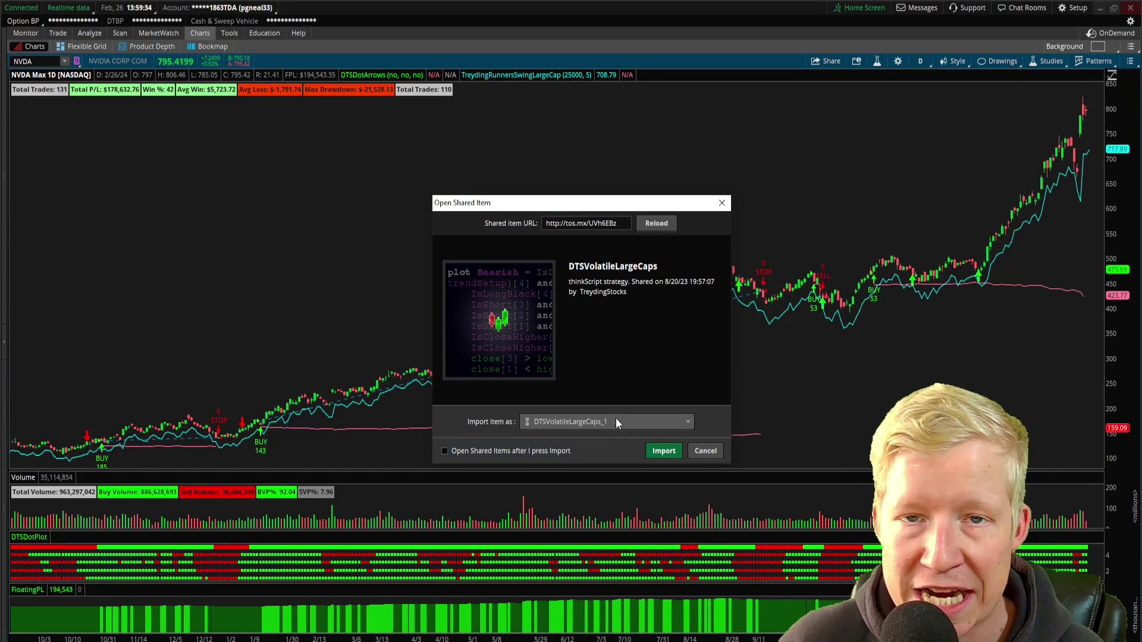
left_click(664, 451)
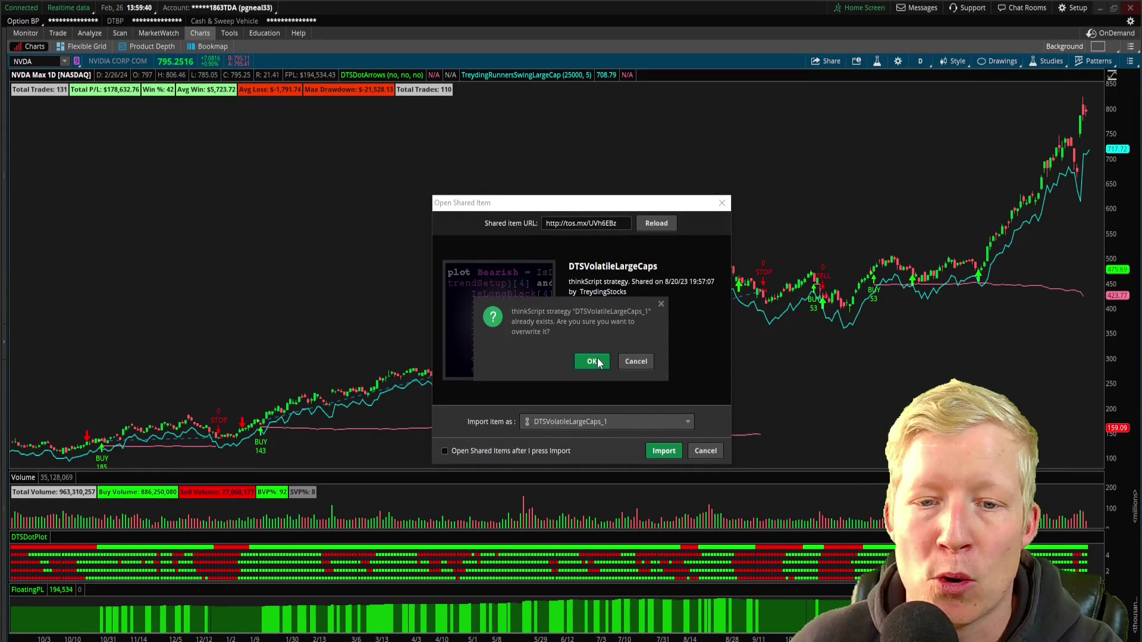
left_click(594, 367)
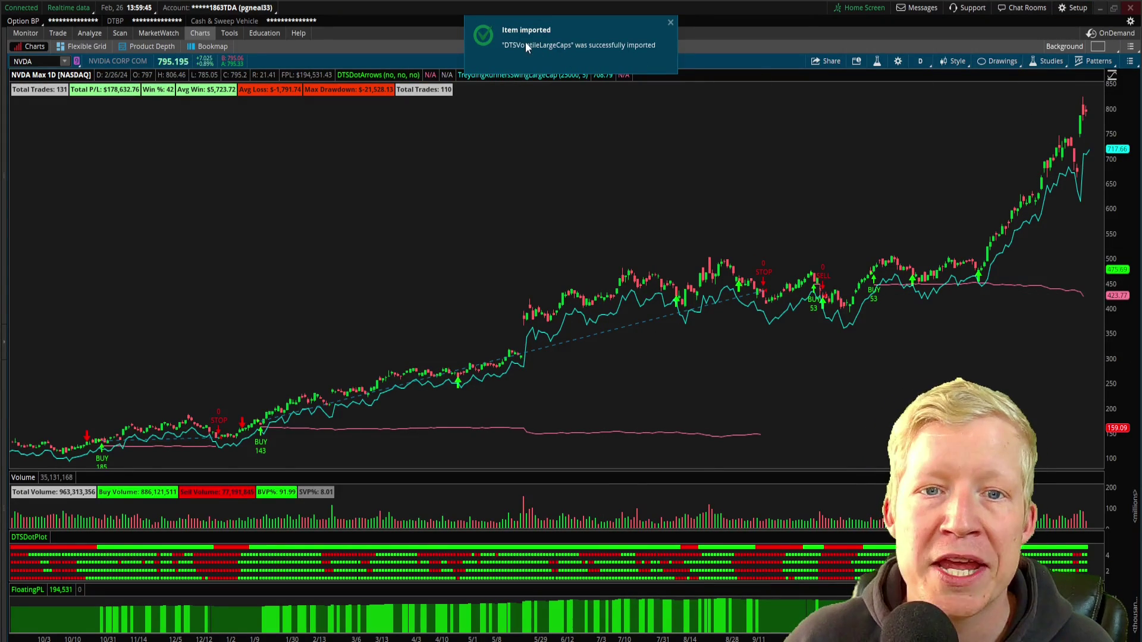
- Find DTSVolatileLargeCaps_1 by searching the strategies for "dts" and apply it to the NVDA chart in place of TreydingRunnersSwingLargeCap
left_click(1035, 59)
left_click(1011, 116)
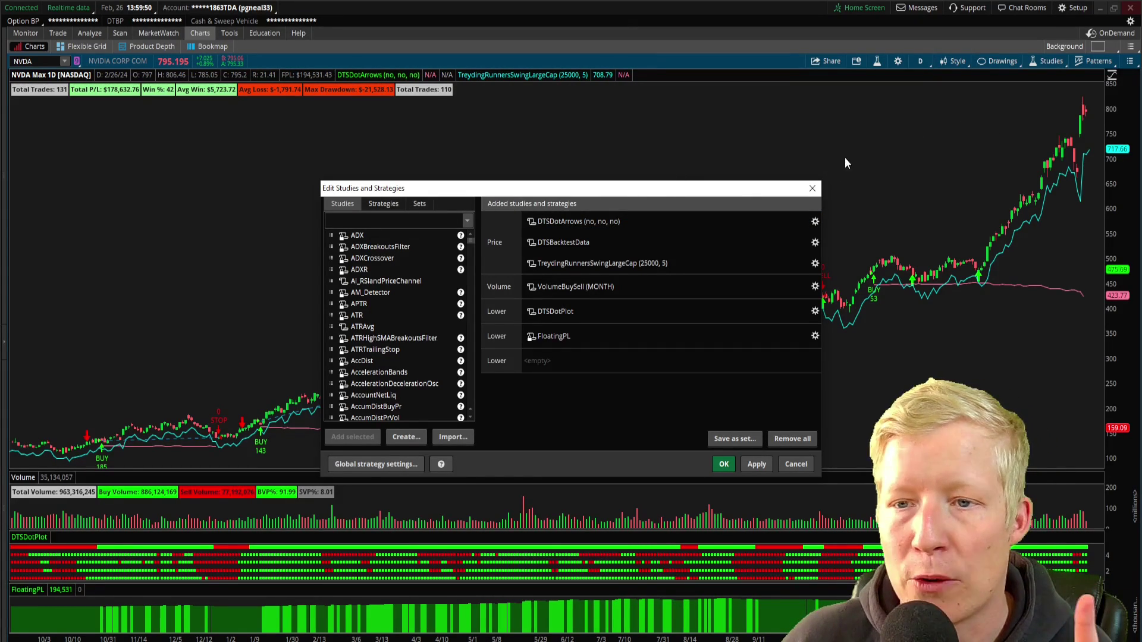
left_click(390, 206)
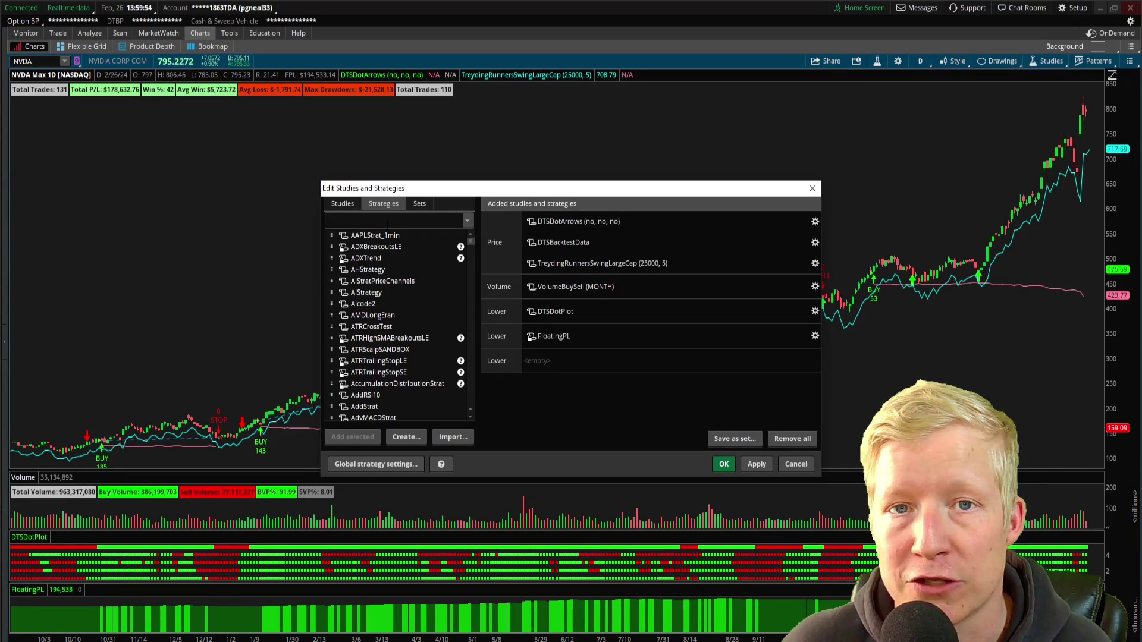
left_click(387, 221)
type("dts")
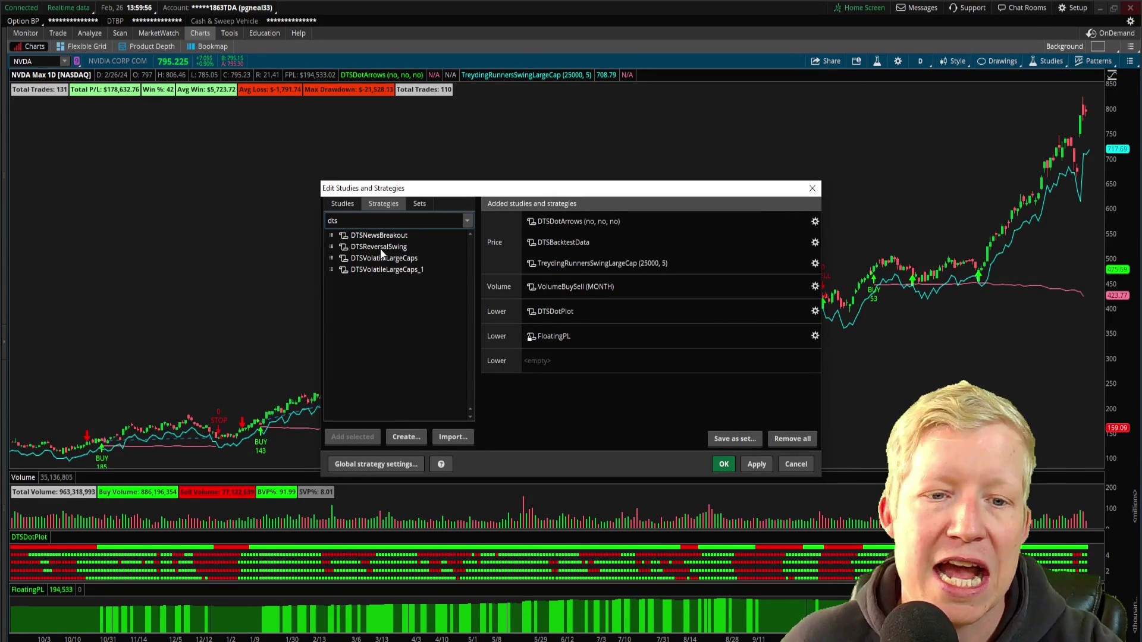
double_click(390, 270)
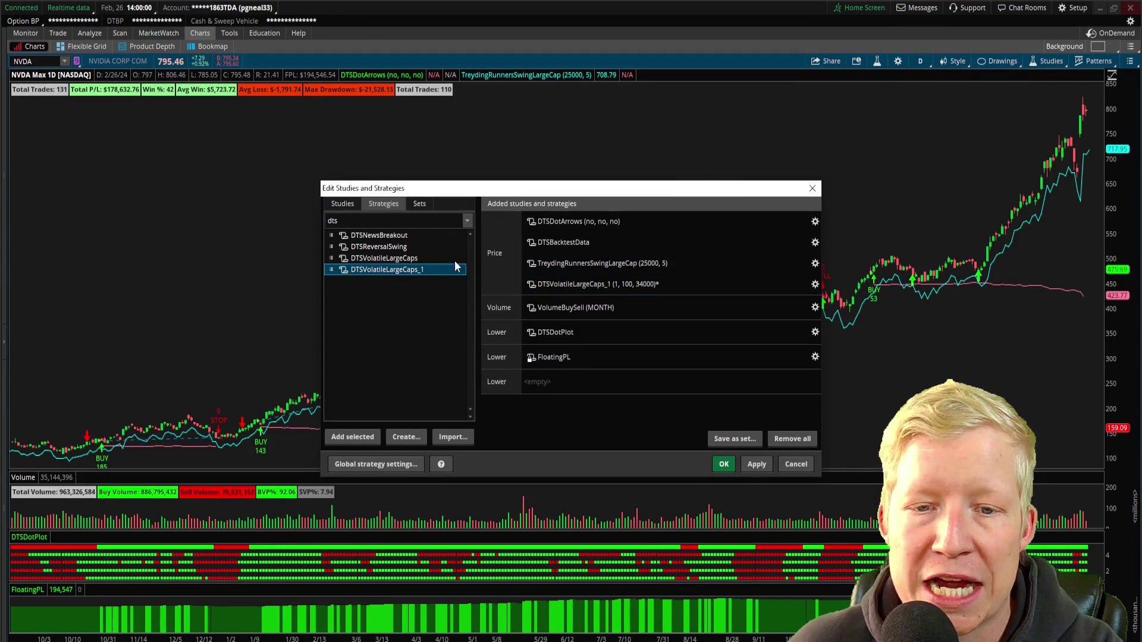
left_click(803, 262)
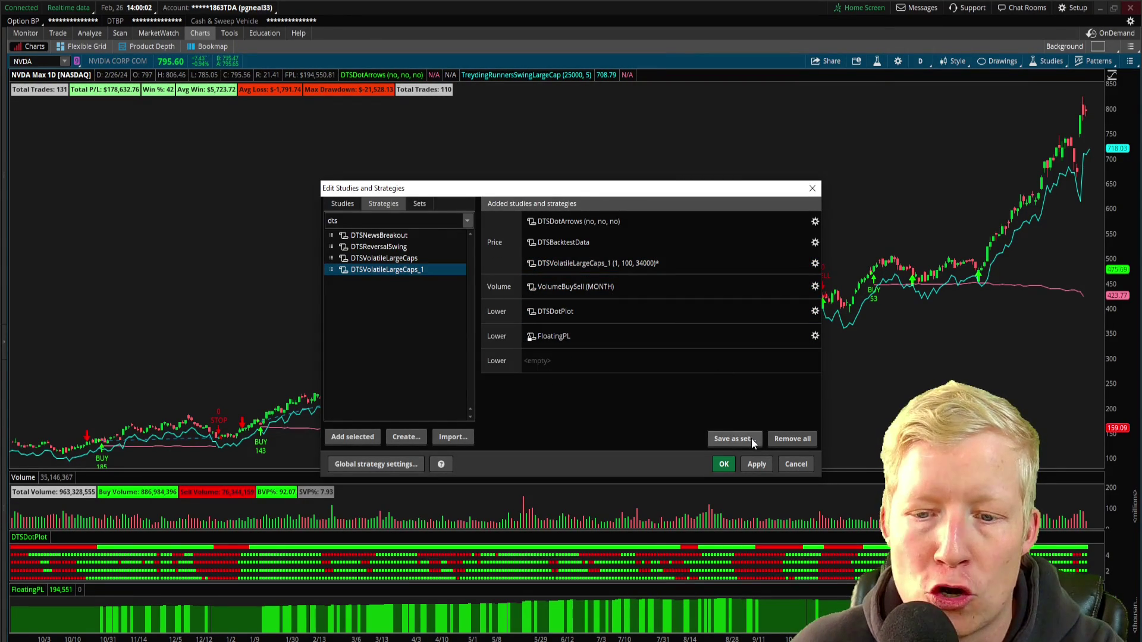
left_click(759, 463)
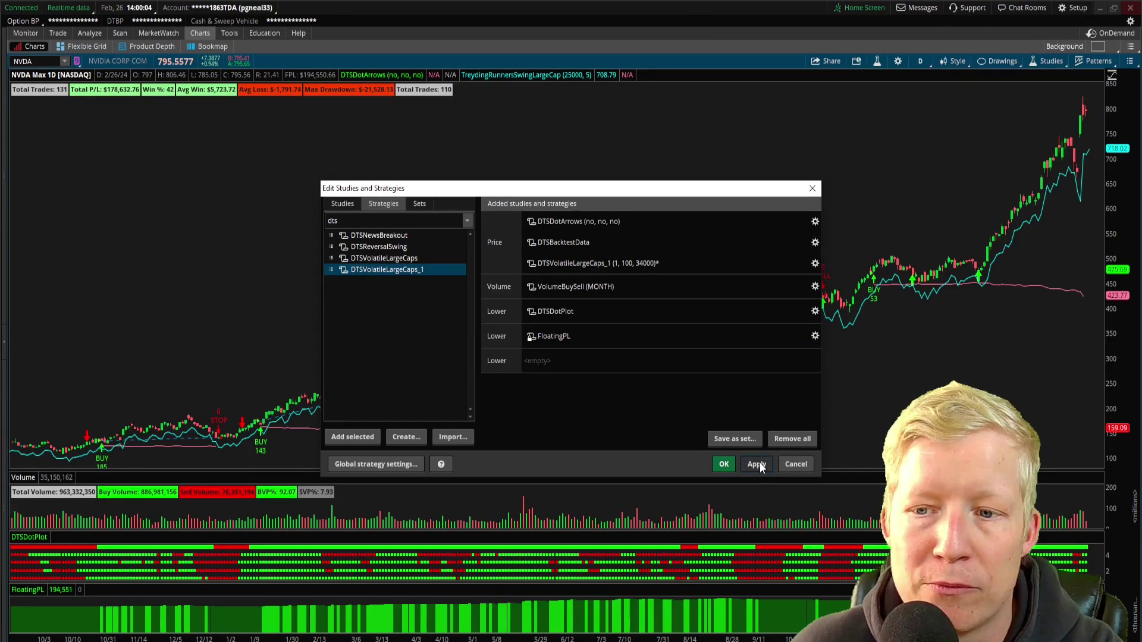
left_click(722, 464)
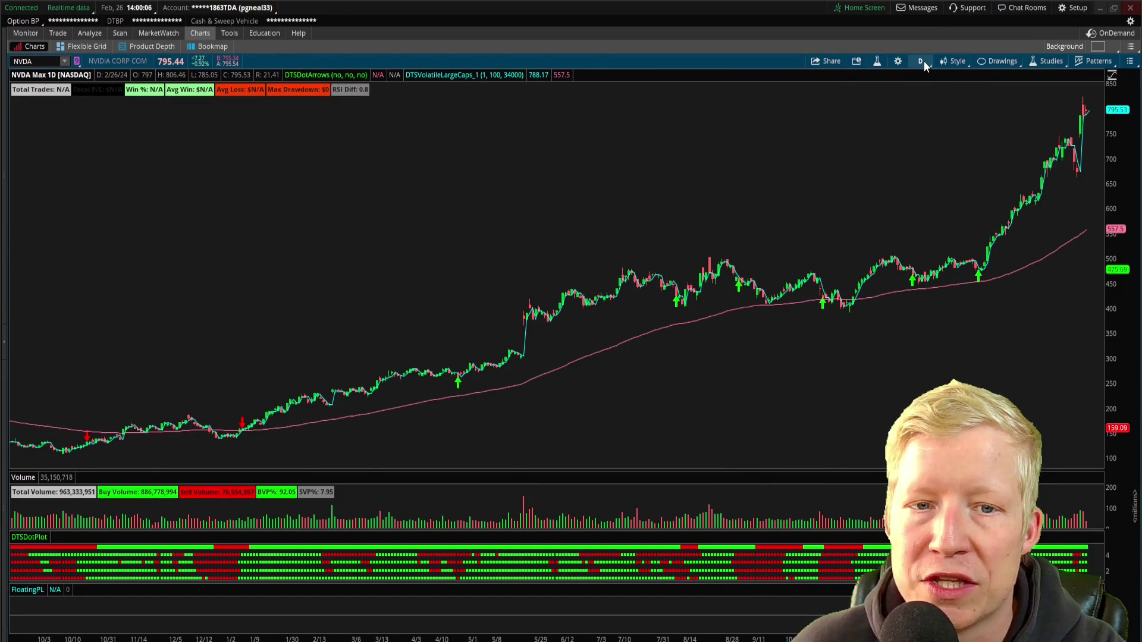
- Switch the NVDA chart to the 180 D : 5m time frame and look back through the strategy's earlier trades
left_click(921, 61)
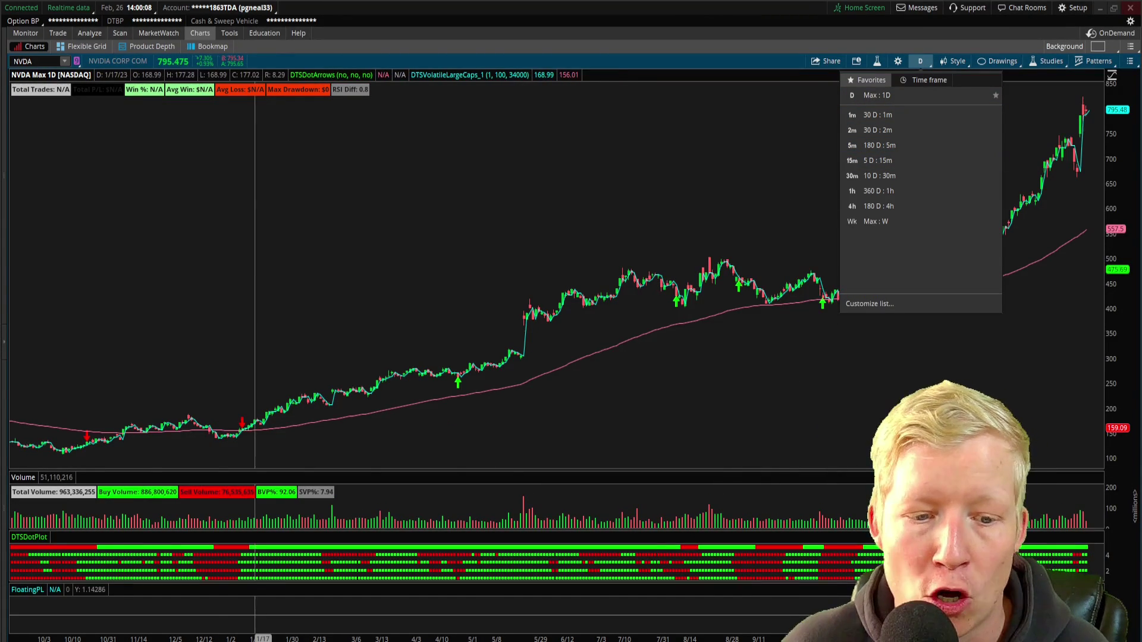
left_click(882, 143)
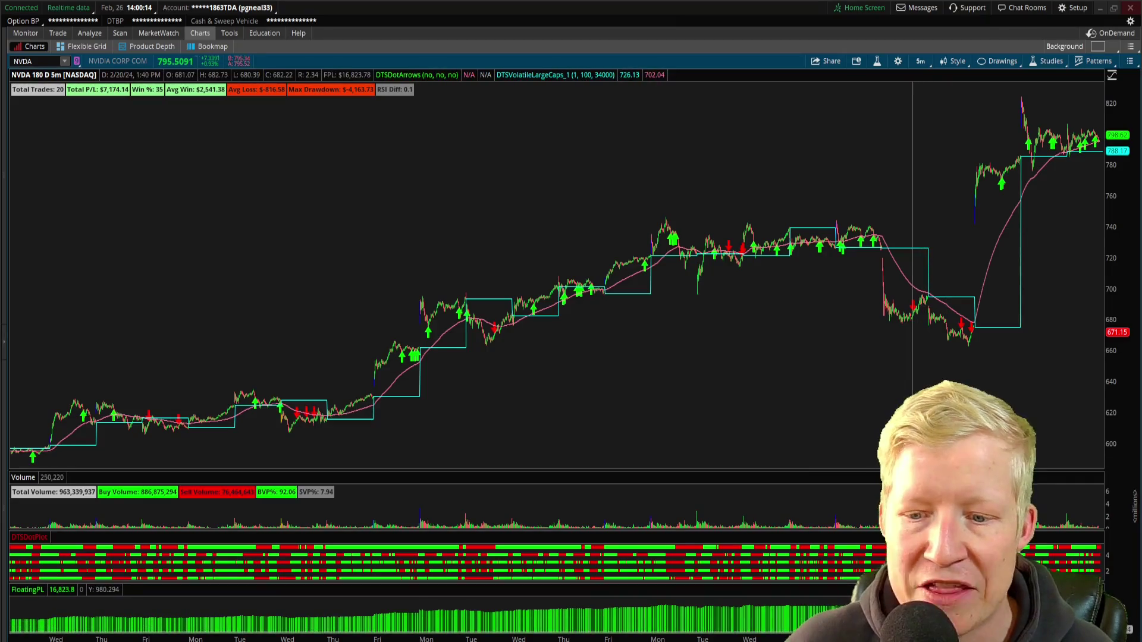
scroll(557, 268, "left", 10)
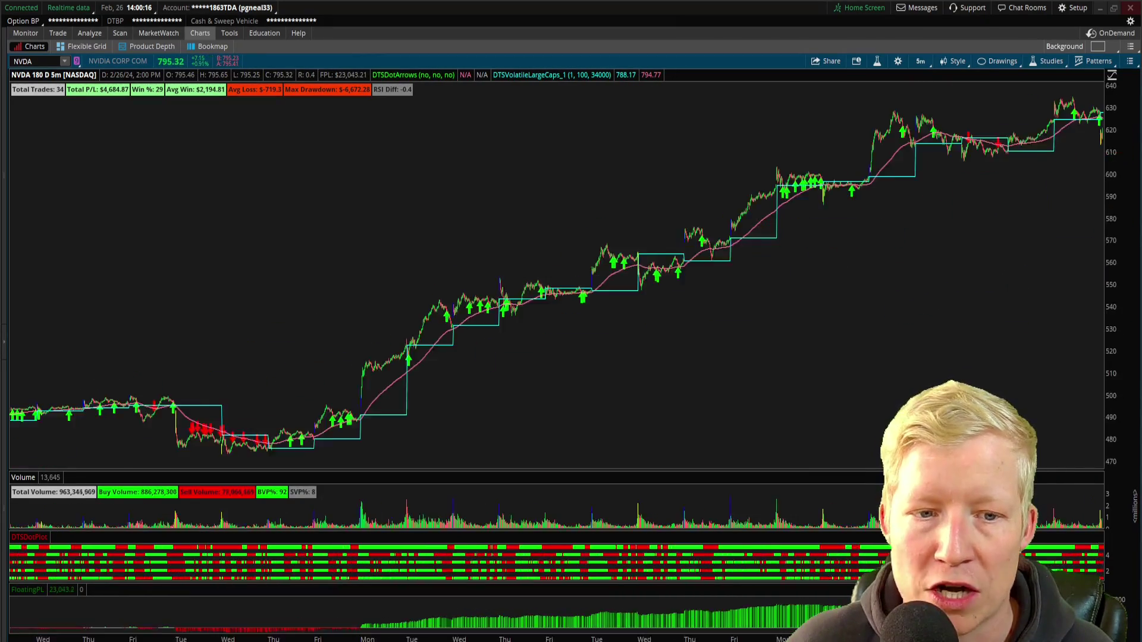
scroll(557, 267, "left", 10)
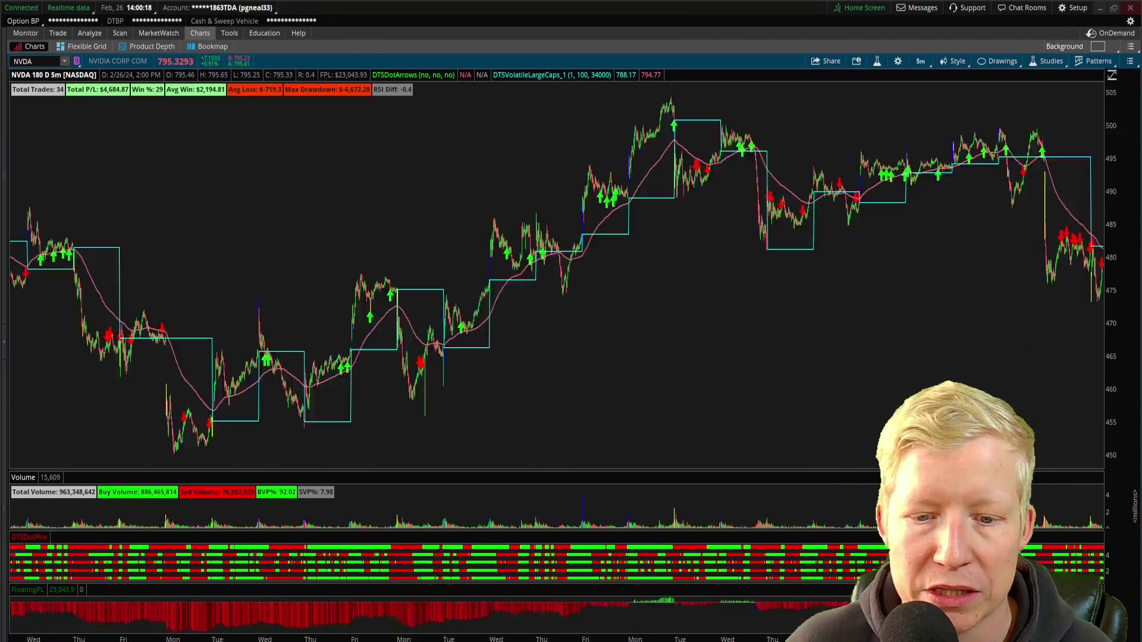
scroll(557, 268, "left", 10)
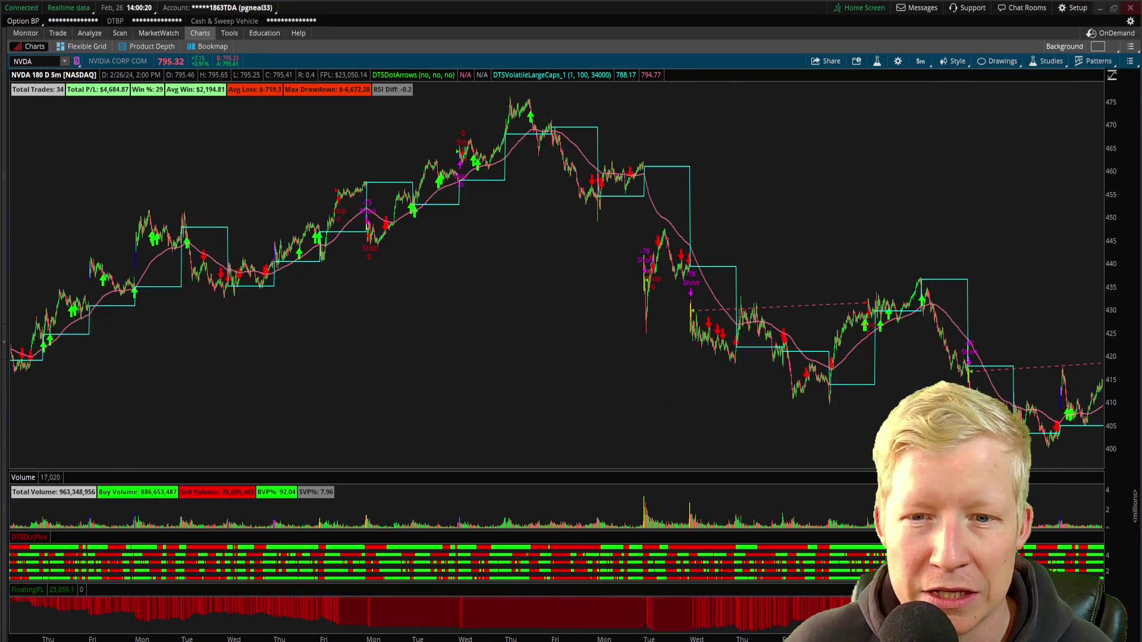
scroll(557, 268, "right", 15)
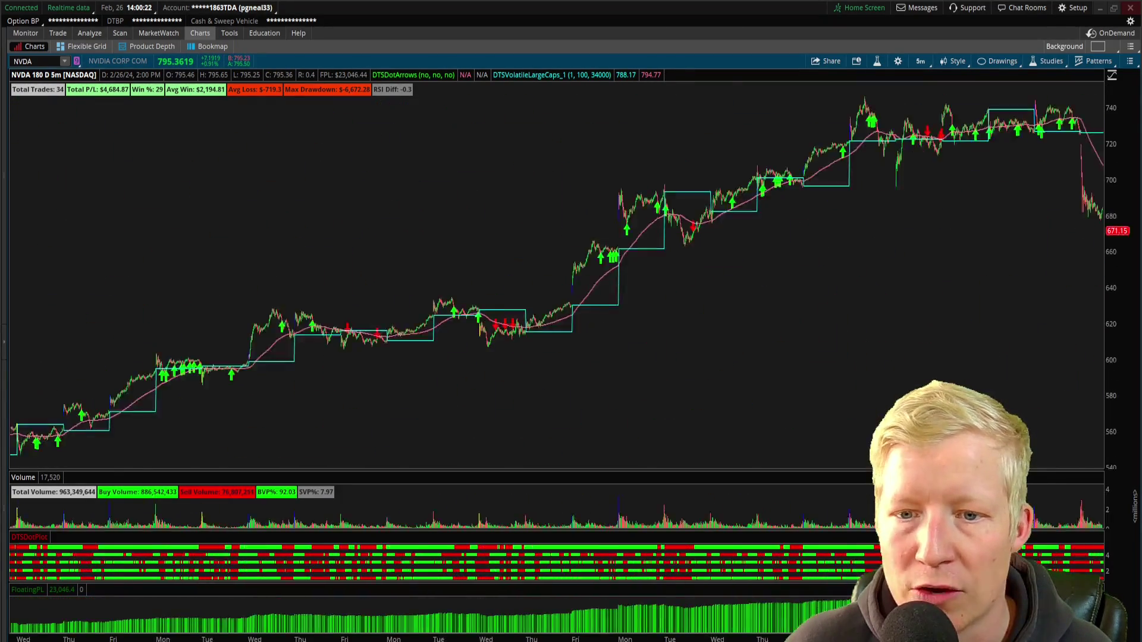
scroll(556, 267, "left", 5)
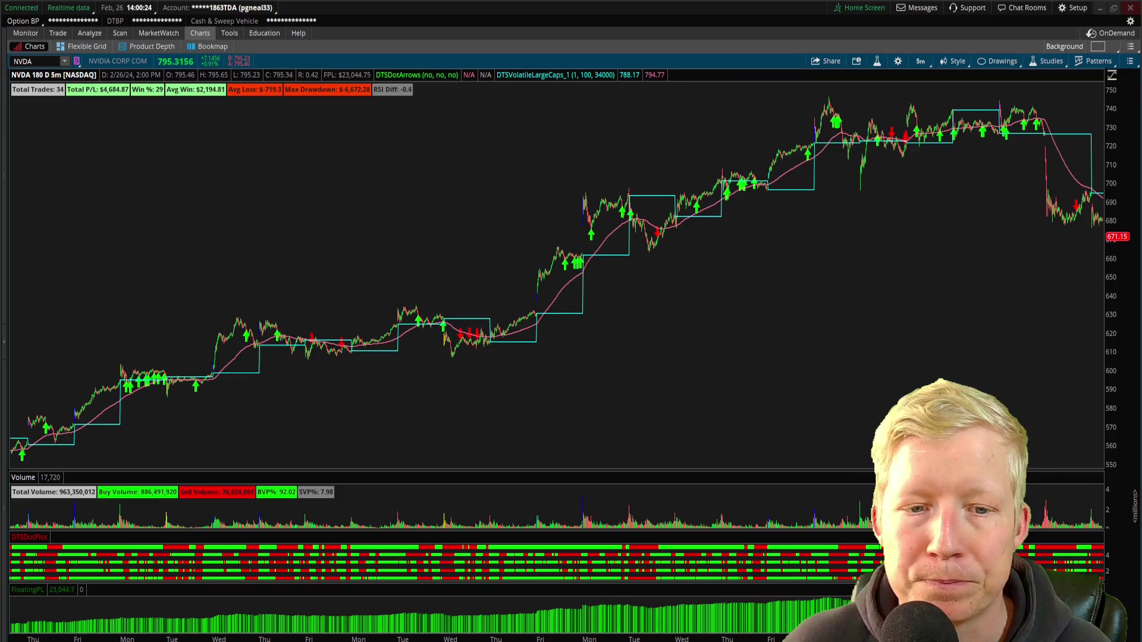
scroll(973, 374, "right", 6)
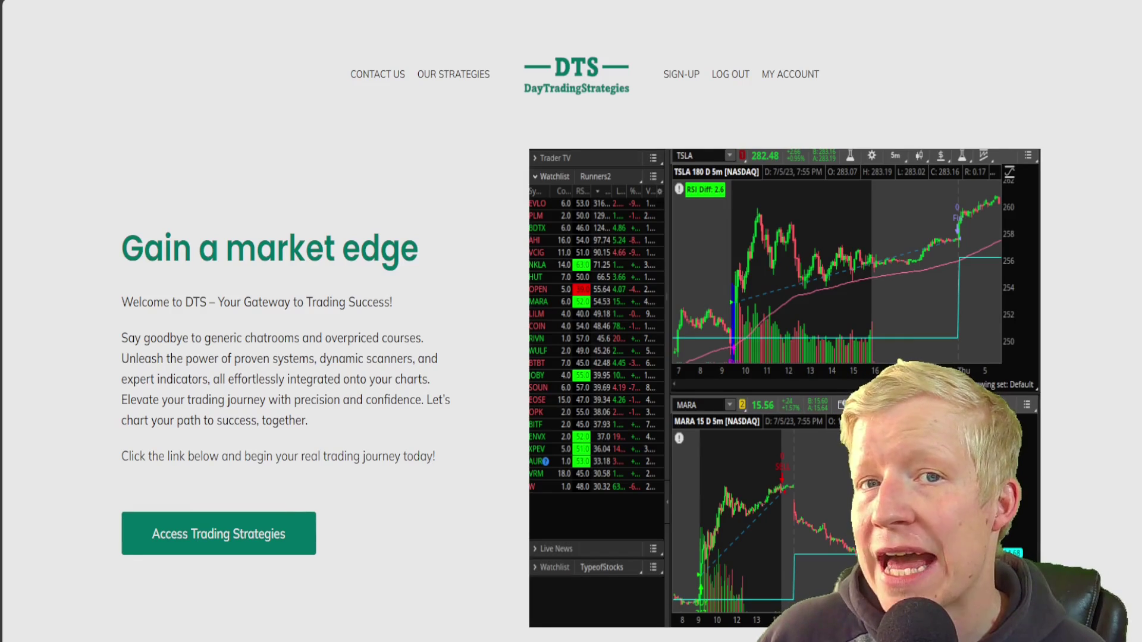
- On the DayTradingStrategies website, open the MACD Golden Cross page among the thinkorswim swing trade scanners
left_click(230, 548)
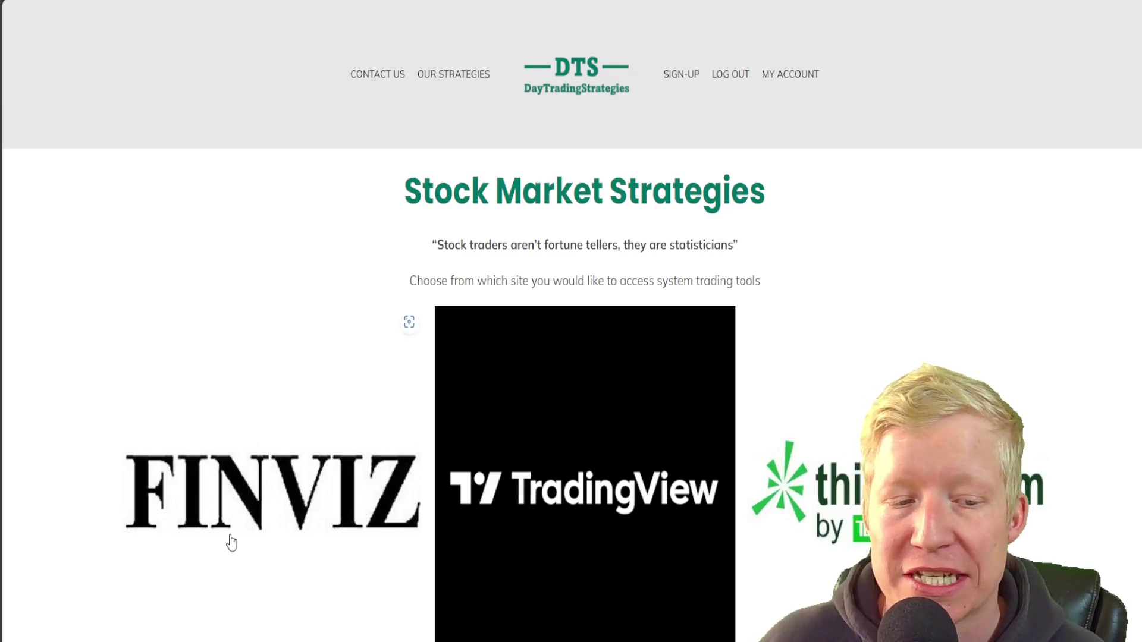
left_click(845, 509)
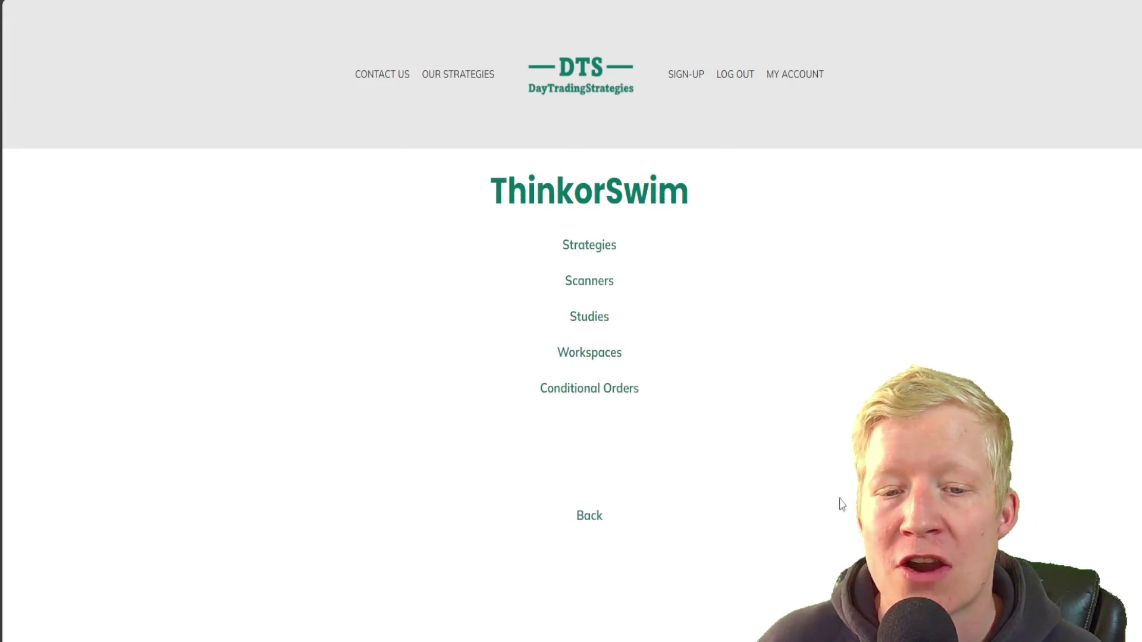
left_click(608, 292)
left_click(607, 292)
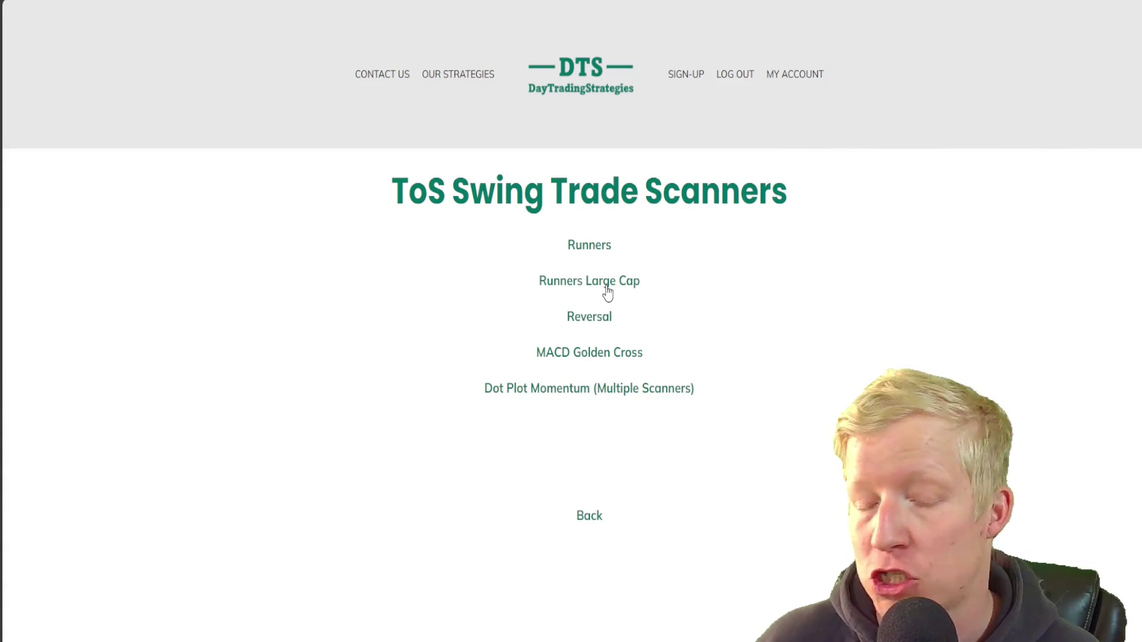
left_click(593, 366)
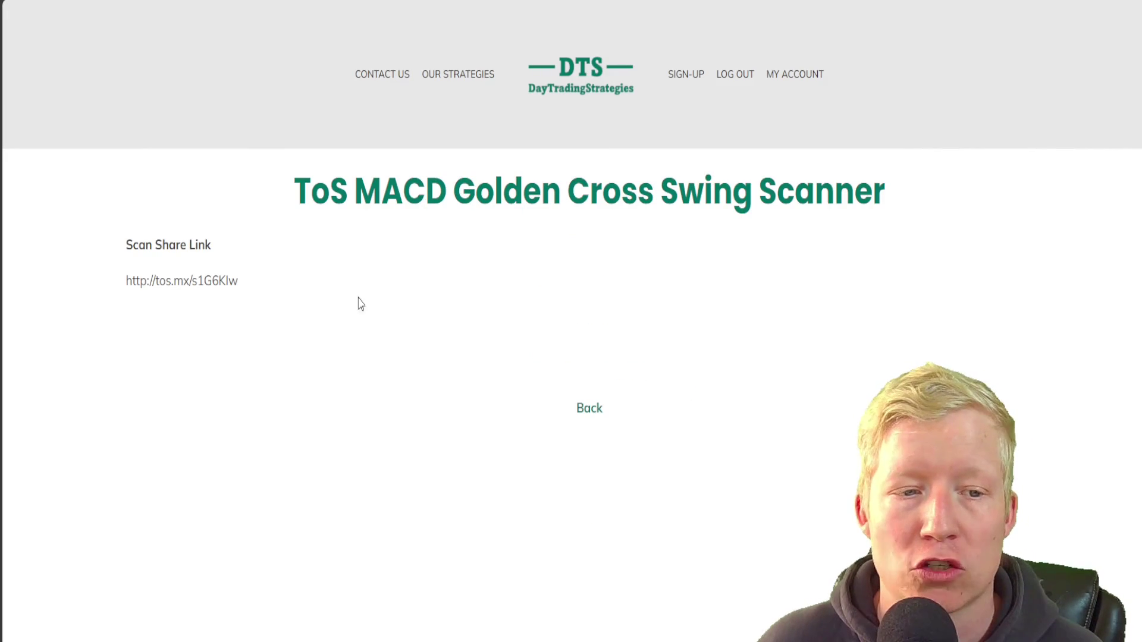
left_click_drag(251, 289, 123, 286)
key("ctrl+c")
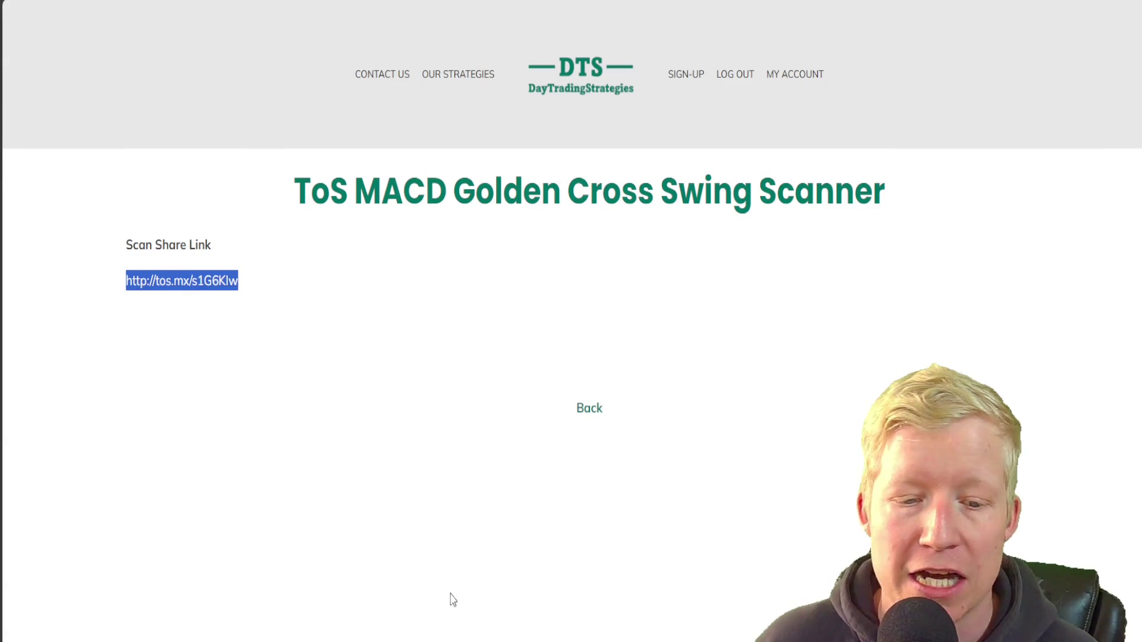
left_click(433, 618)
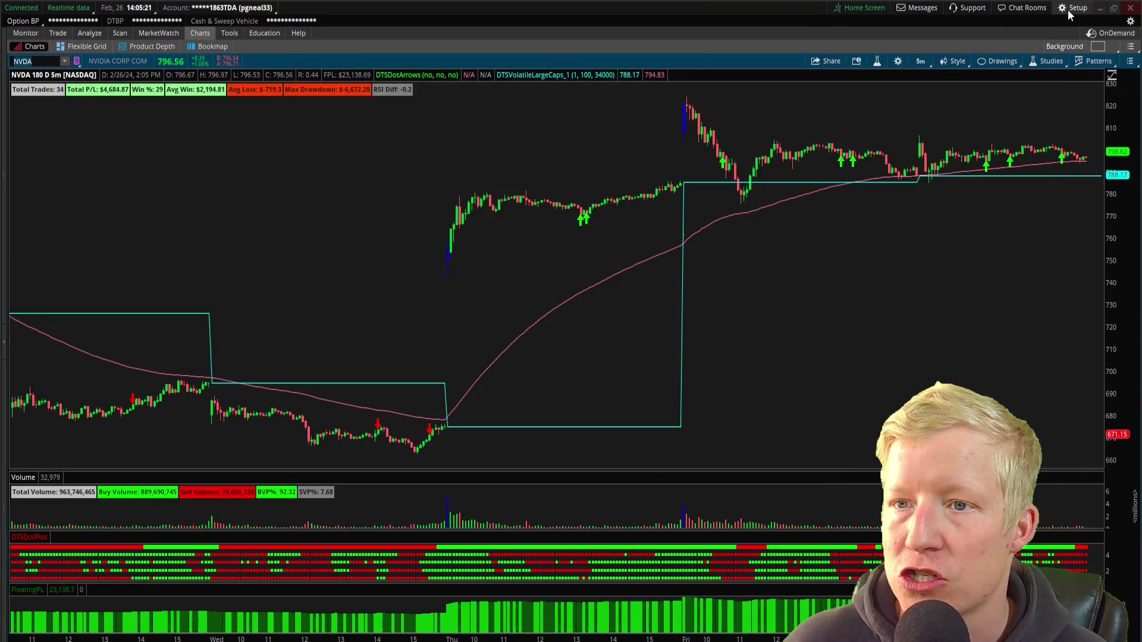
left_click(1074, 7)
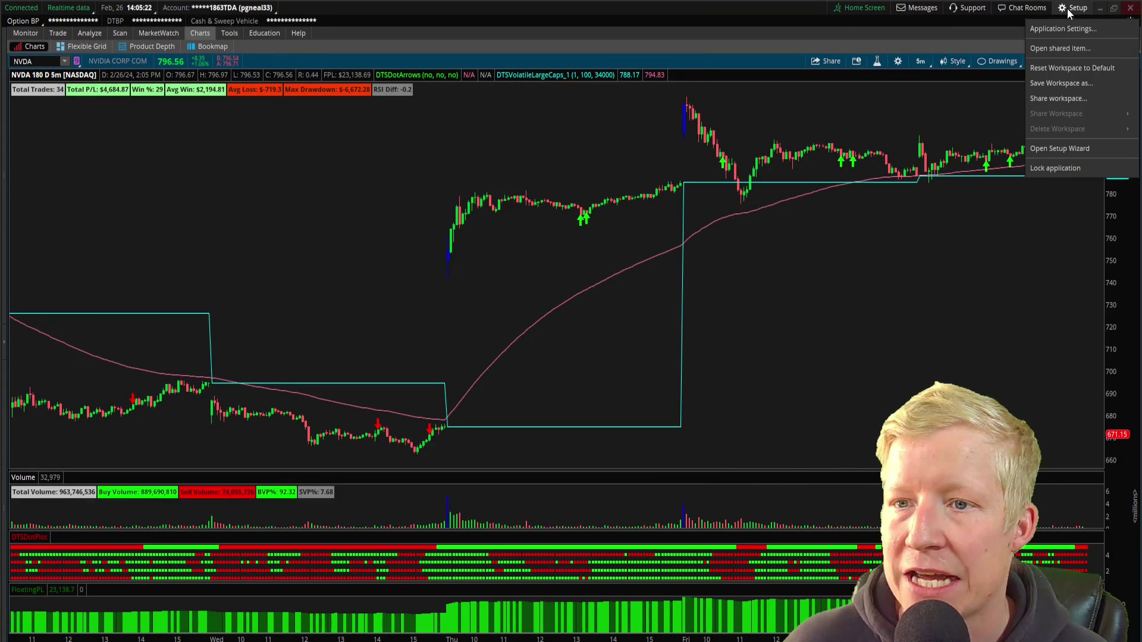
left_click(1066, 50)
key("ctrl+v")
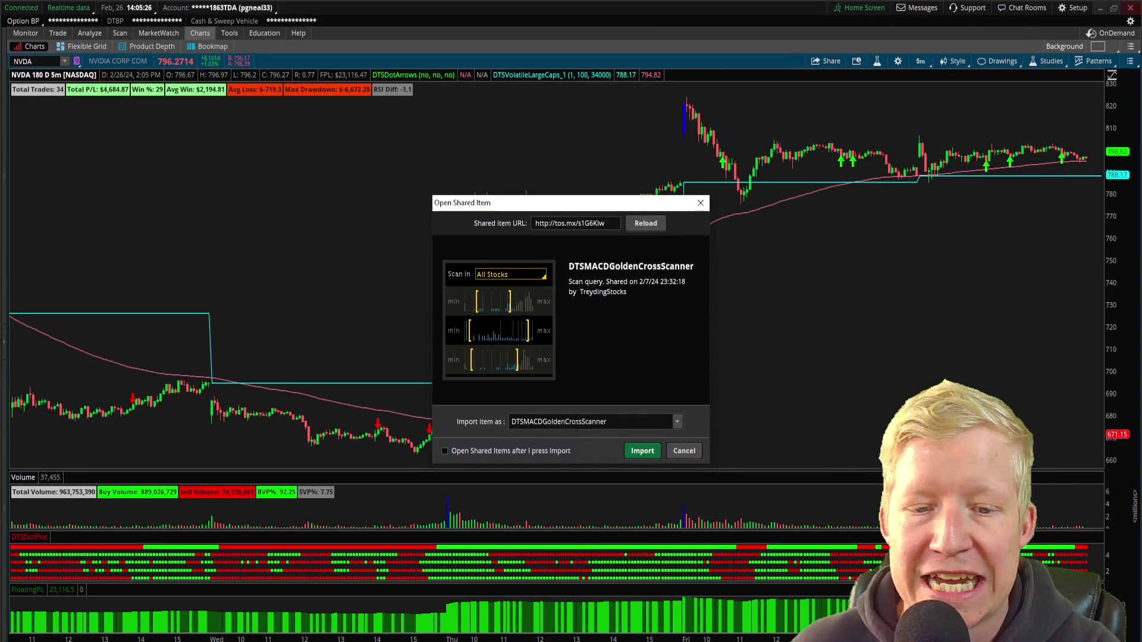
left_click(642, 450)
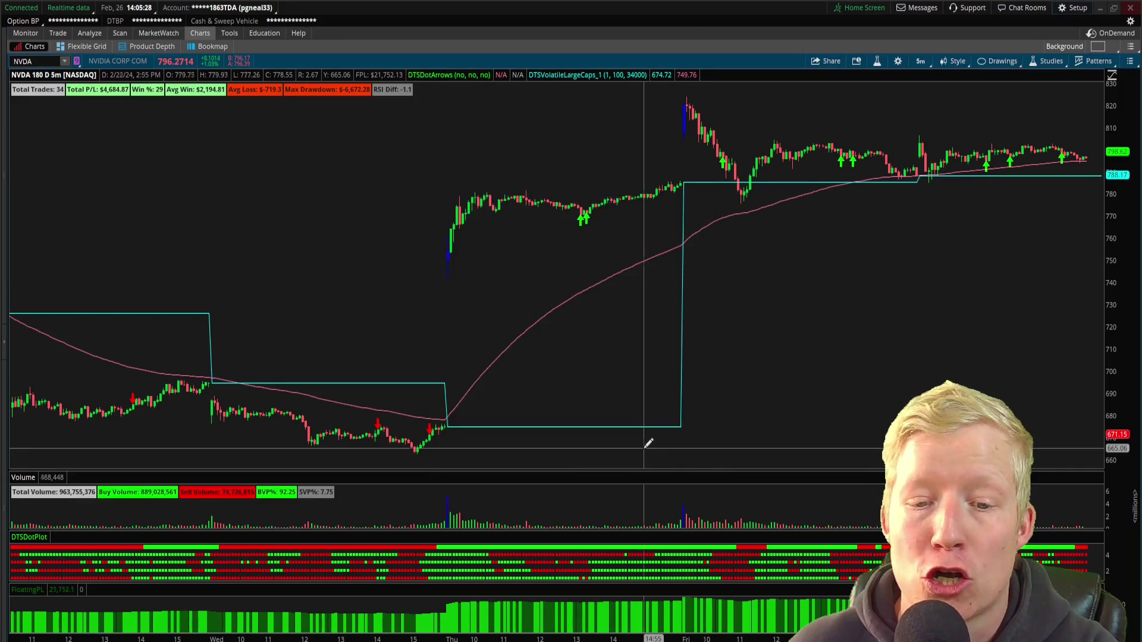
left_click_drag(651, 230, 601, 237)
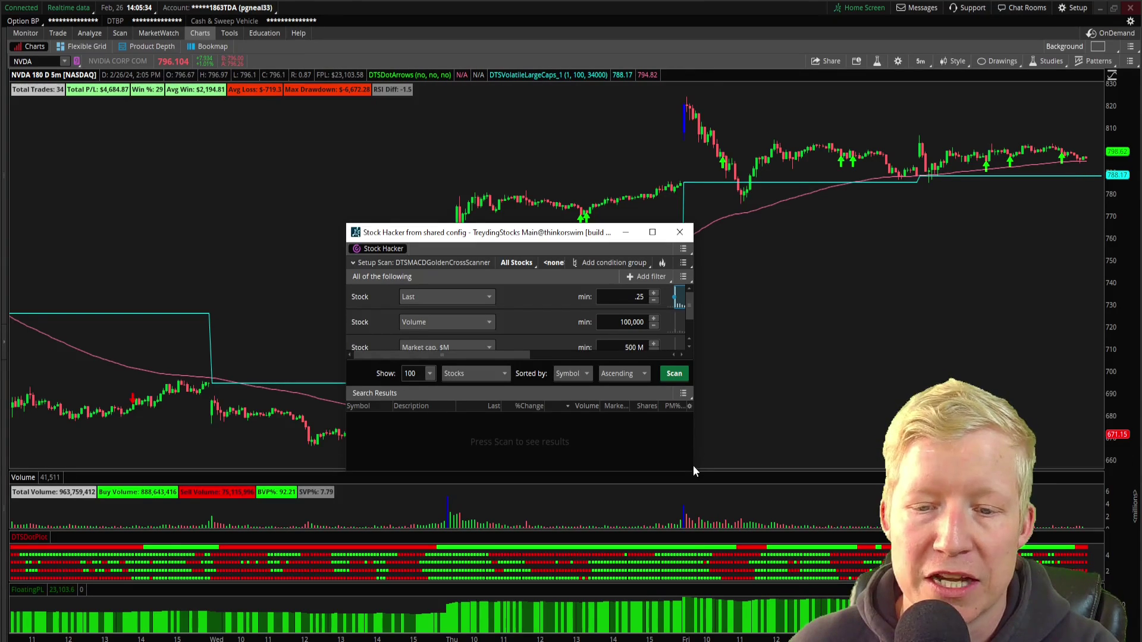
left_click(681, 233)
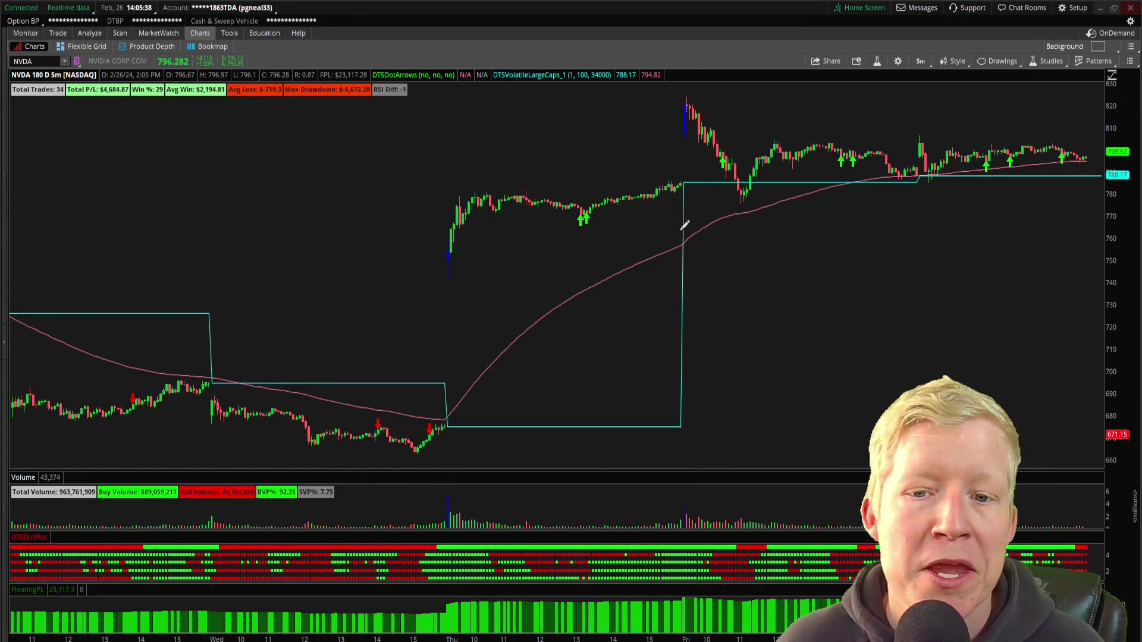
- Load the personal scan query DTSMACDGoldenCrossScanner into Stock Hacker
left_click(126, 33)
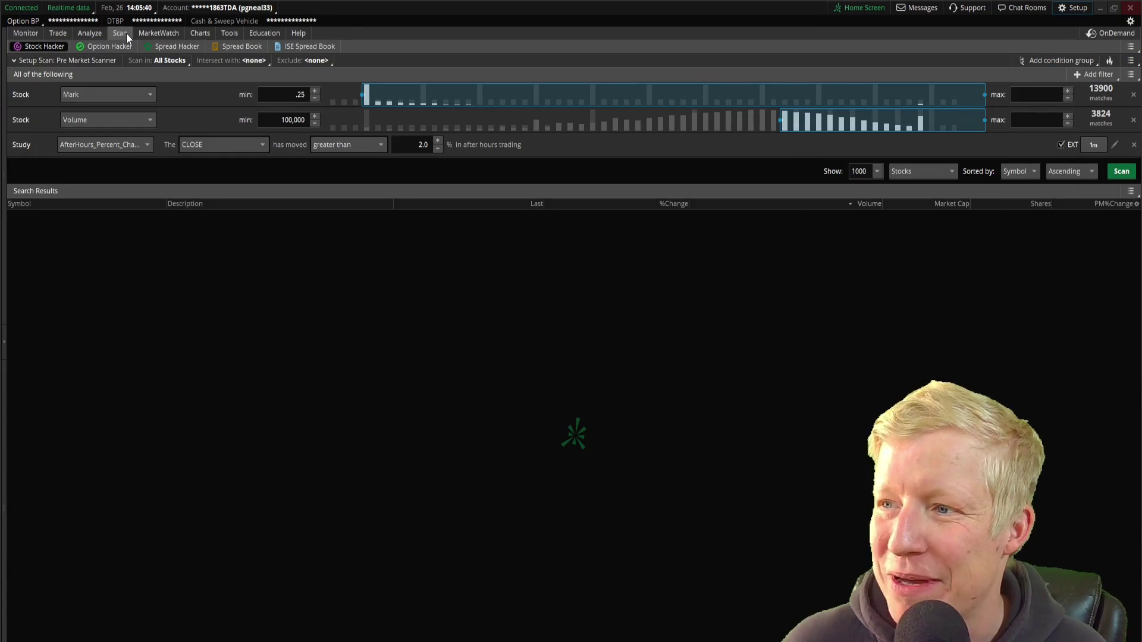
left_click(1132, 65)
mouse_move(1097, 98)
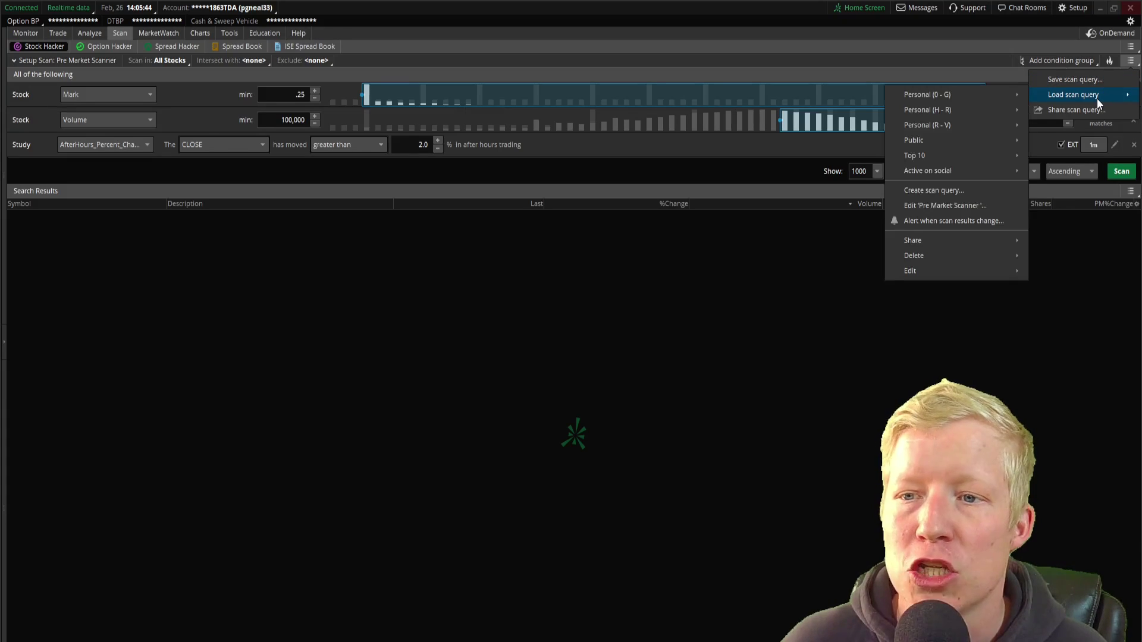
mouse_move(962, 93)
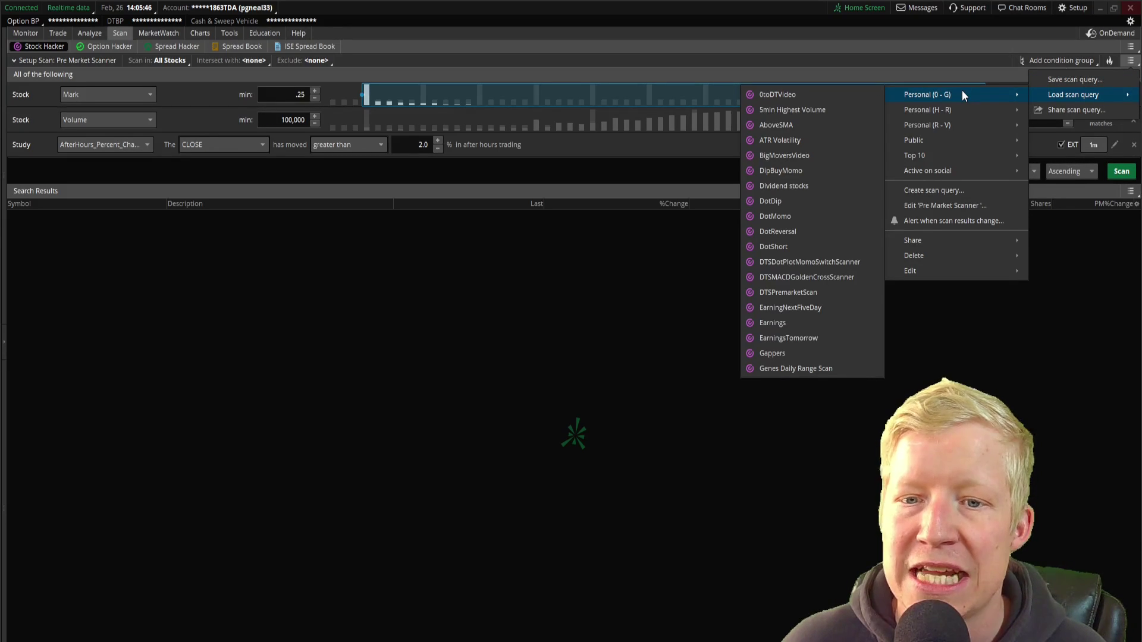
left_click(787, 279)
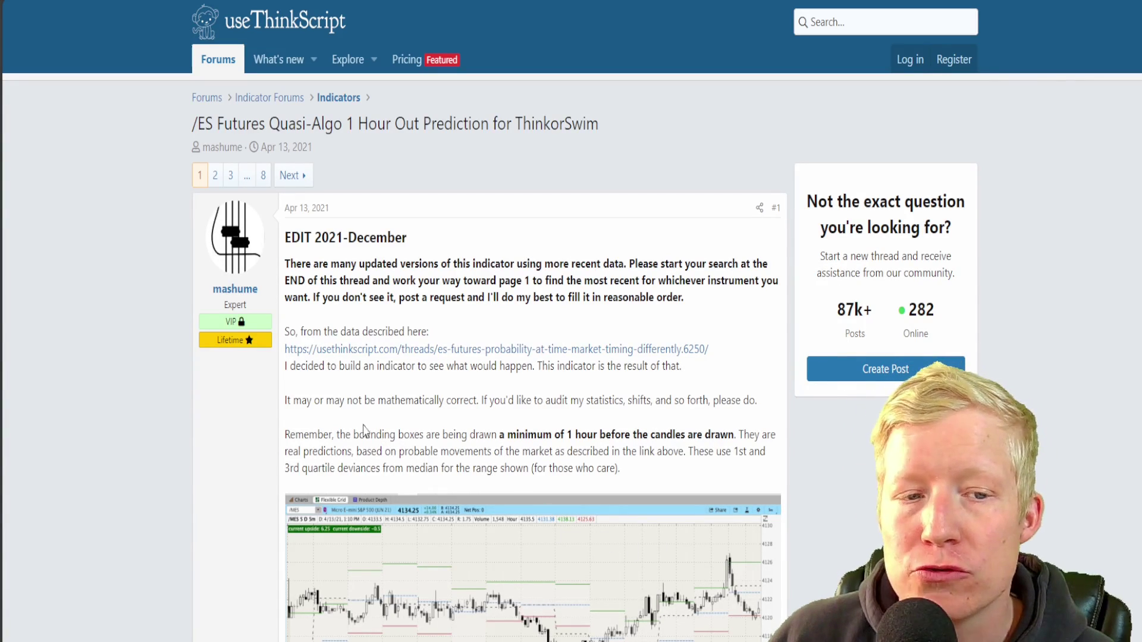
- Examine the useThinkScript thread on the /ES Futures Quasi-Algo 1 Hour Out Prediction, including its chart examples and indicator code
scroll(250, 438, "down", 15)
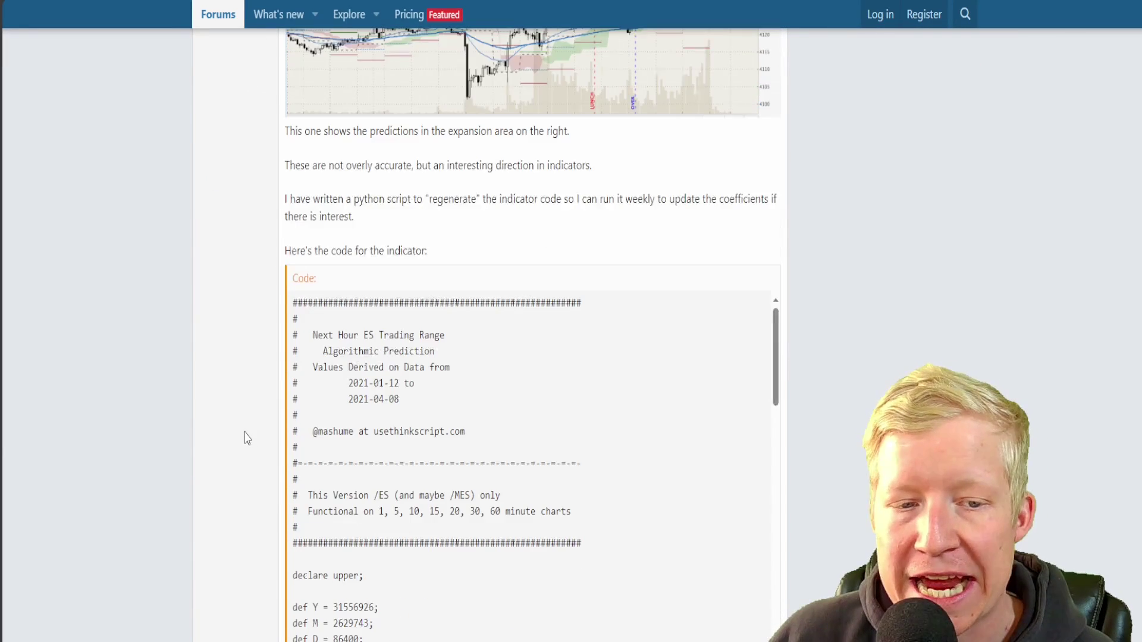
scroll(248, 438, "down", 2)
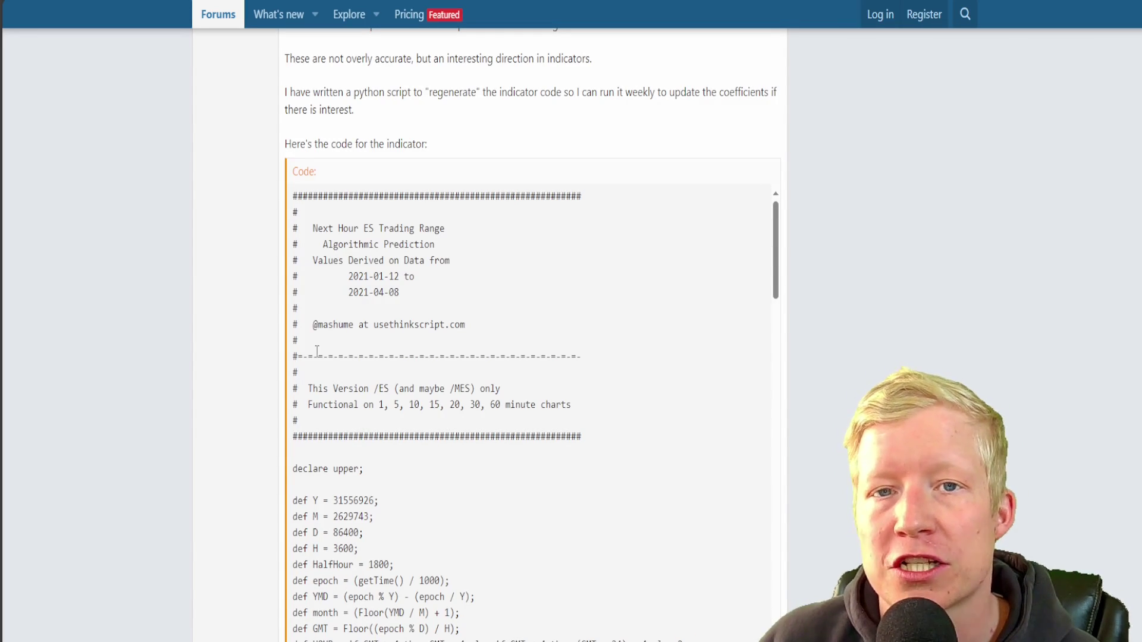
scroll(275, 340, "up", 15)
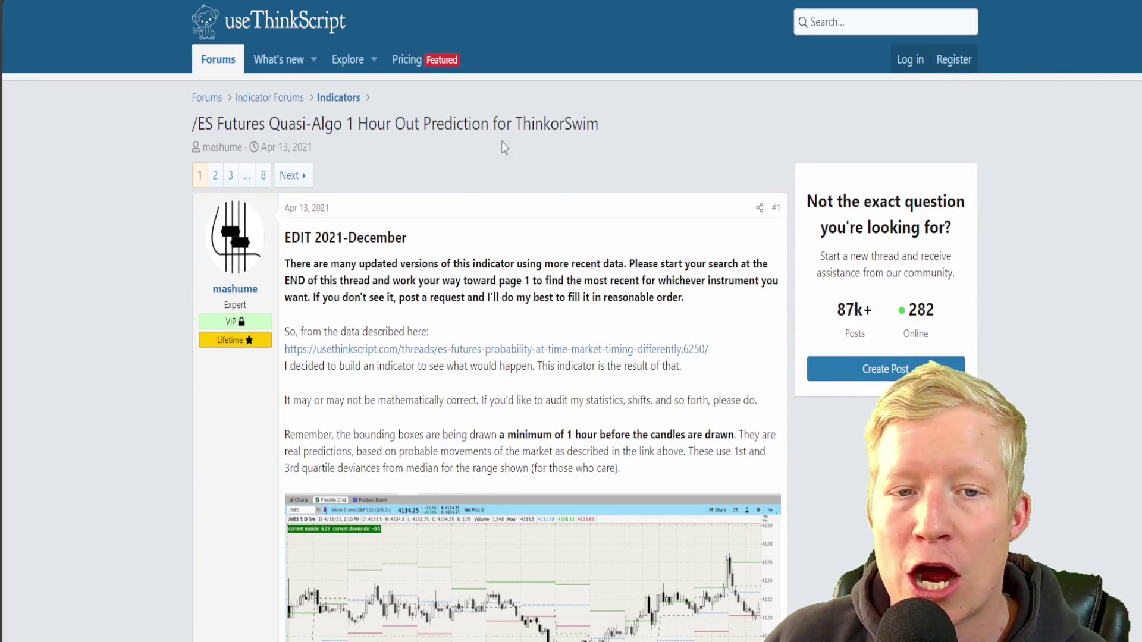
scroll(661, 291, "down", 2)
scroll(690, 315, "down", 4)
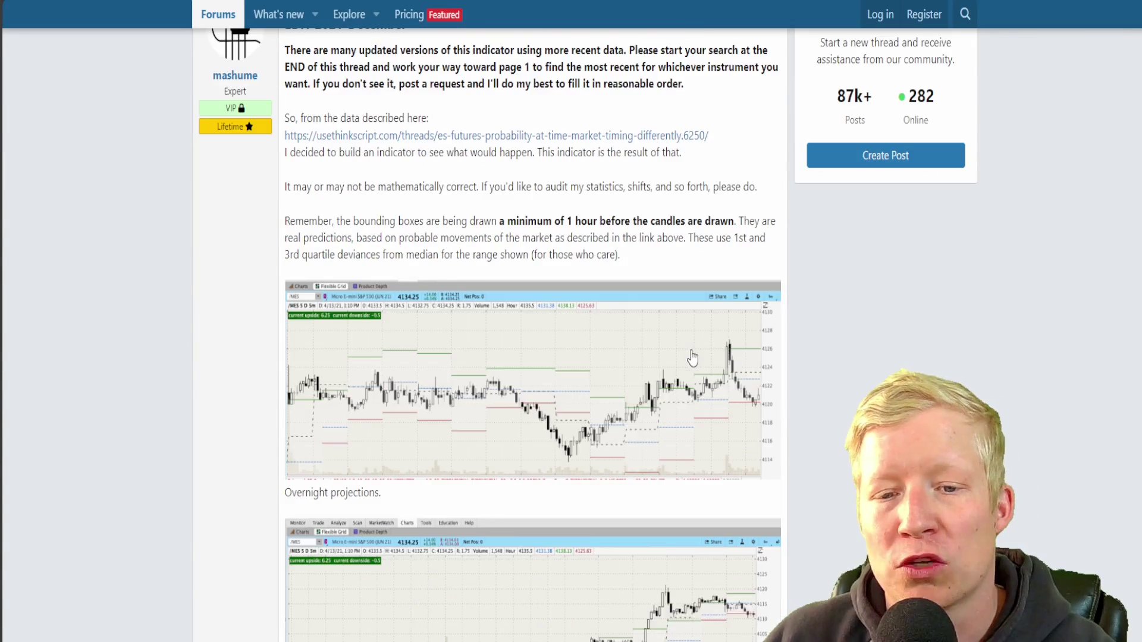
scroll(694, 356, "down", 9)
scroll(747, 410, "down", 4)
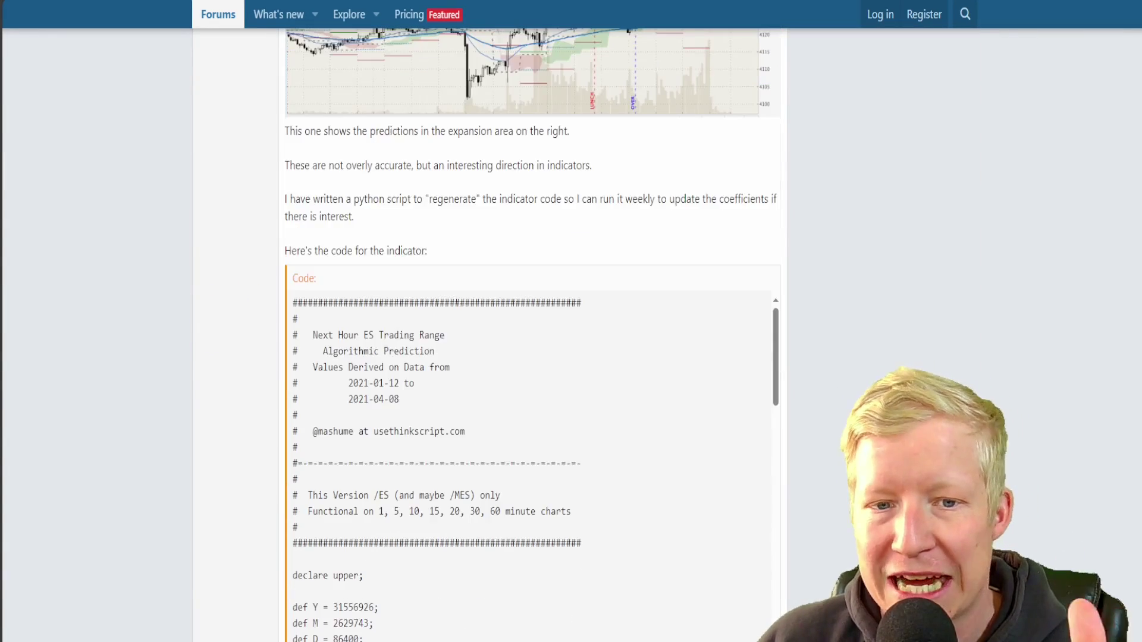
- Copy the complete indicator code from the first post of the /ES Futures Quasi-Algo thread
triple_click(295, 302)
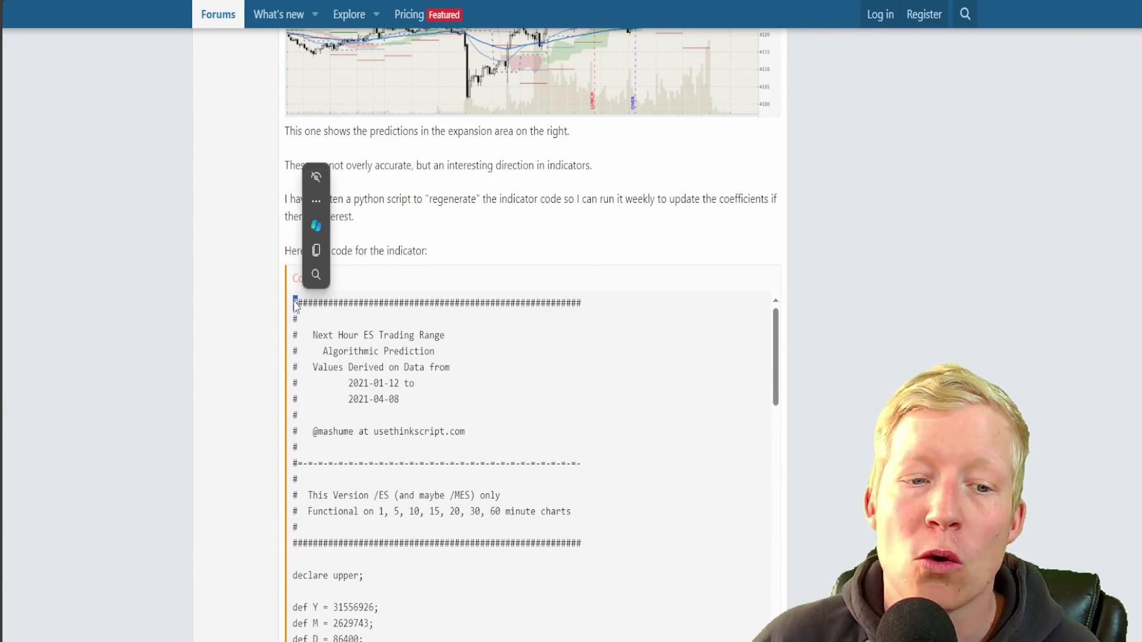
left_click(309, 303)
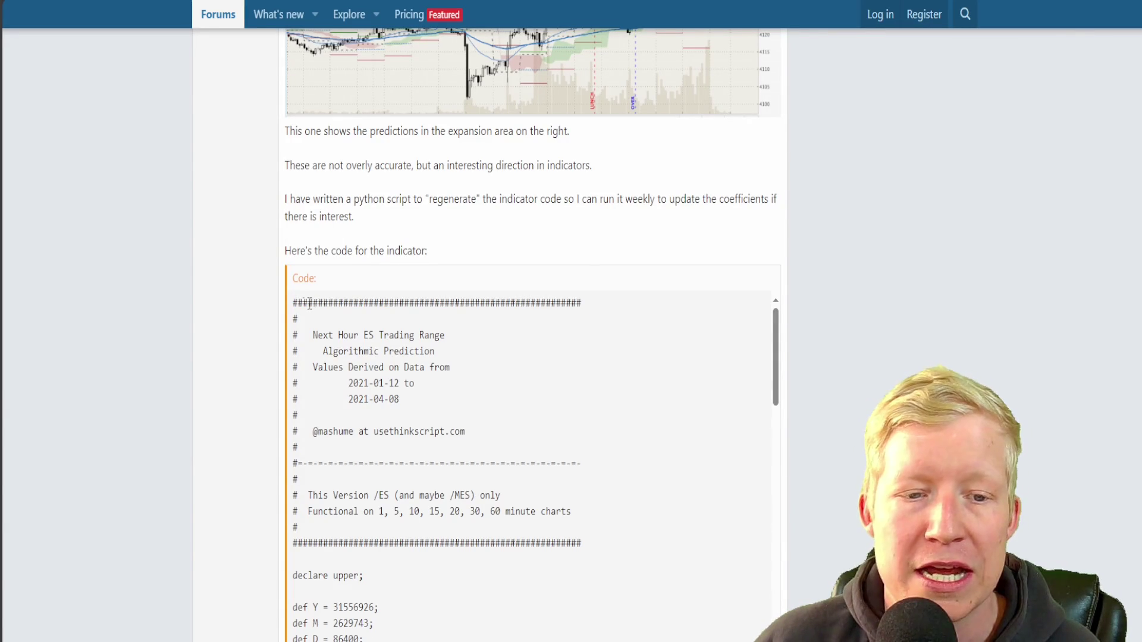
left_click_drag(295, 302, 645, 450)
scroll(569, 440, "down", 10)
left_click_drag(569, 440, 773, 126)
scroll(531, 485, "down", 4)
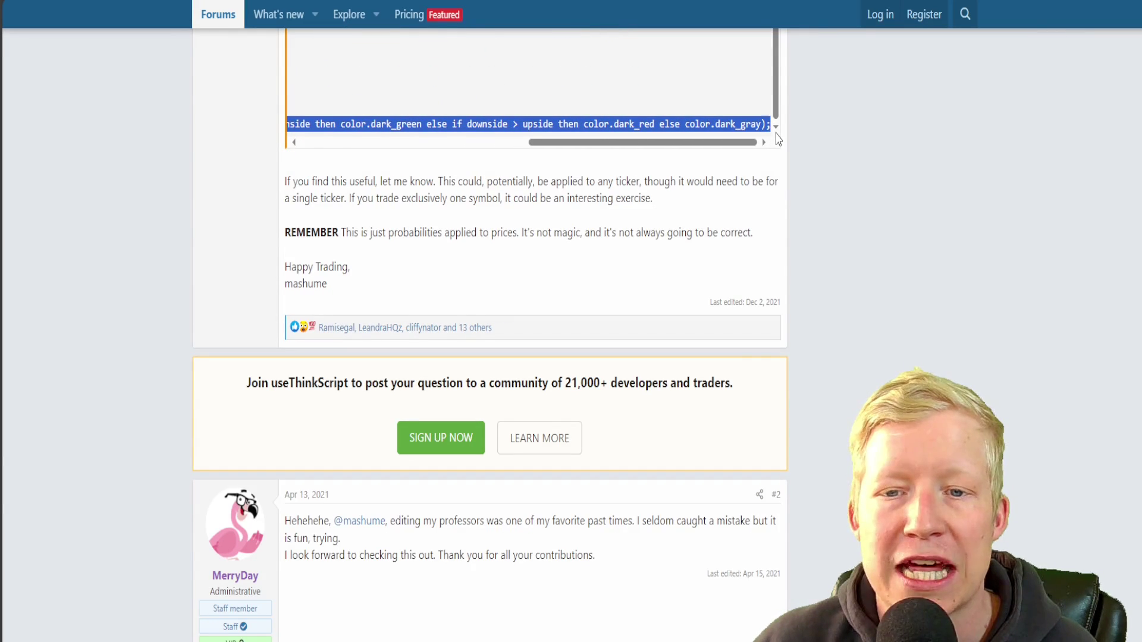
scroll(865, 170, "up", 10)
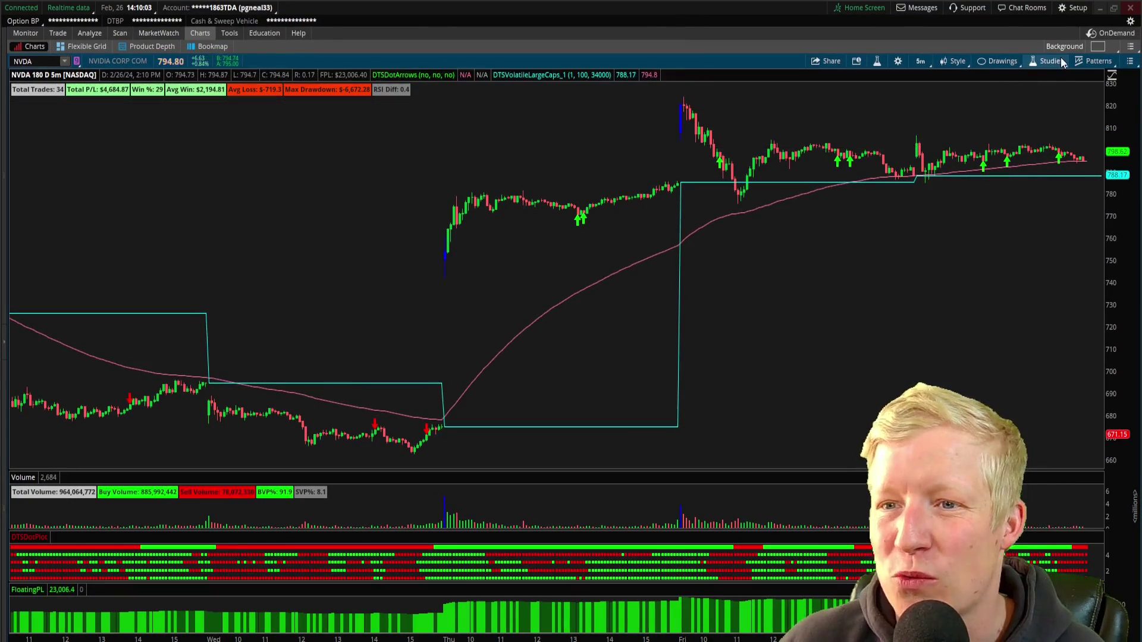
- Switch to thinkorswim, open Edit Studies and Strategies for the NVDA chart and display the list of studies
left_click(1073, 7)
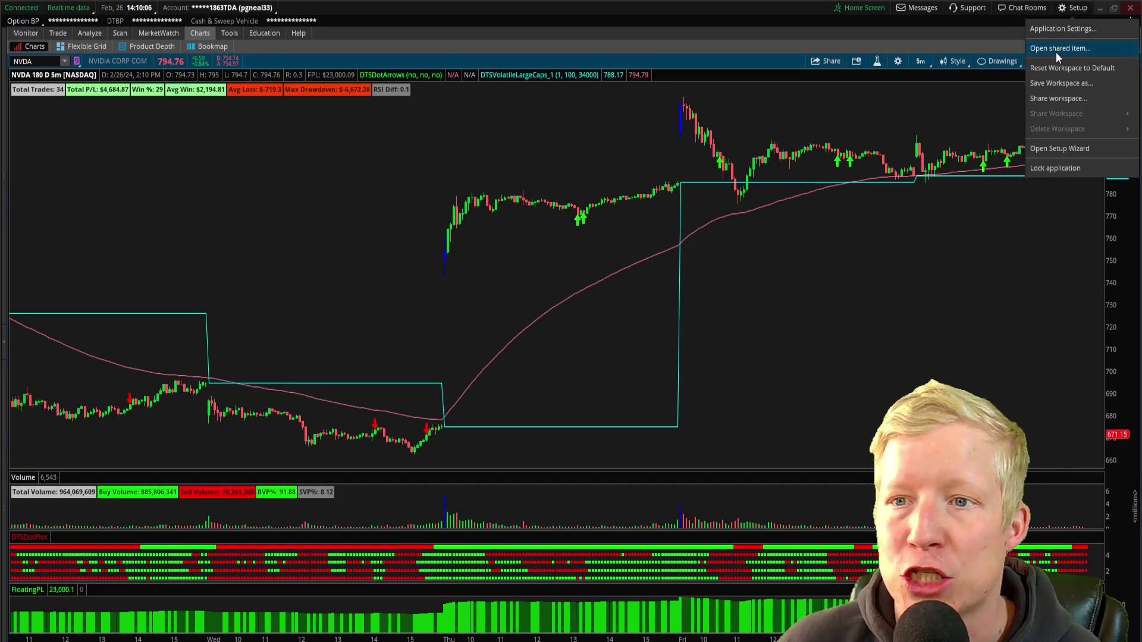
left_click(1011, 46)
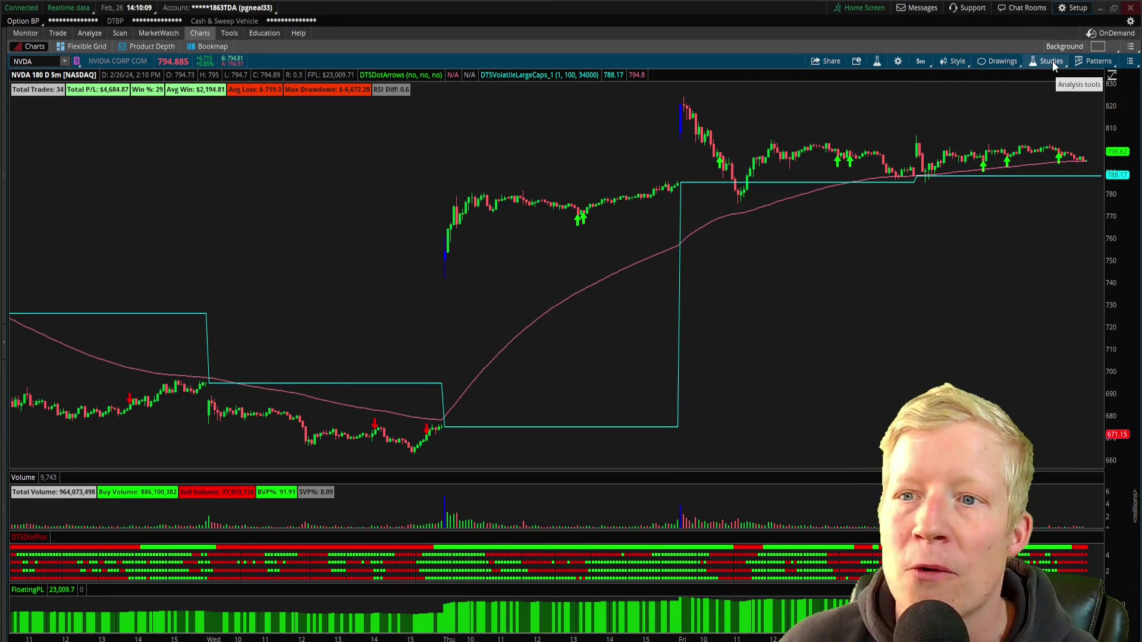
left_click(1051, 61)
left_click(1026, 117)
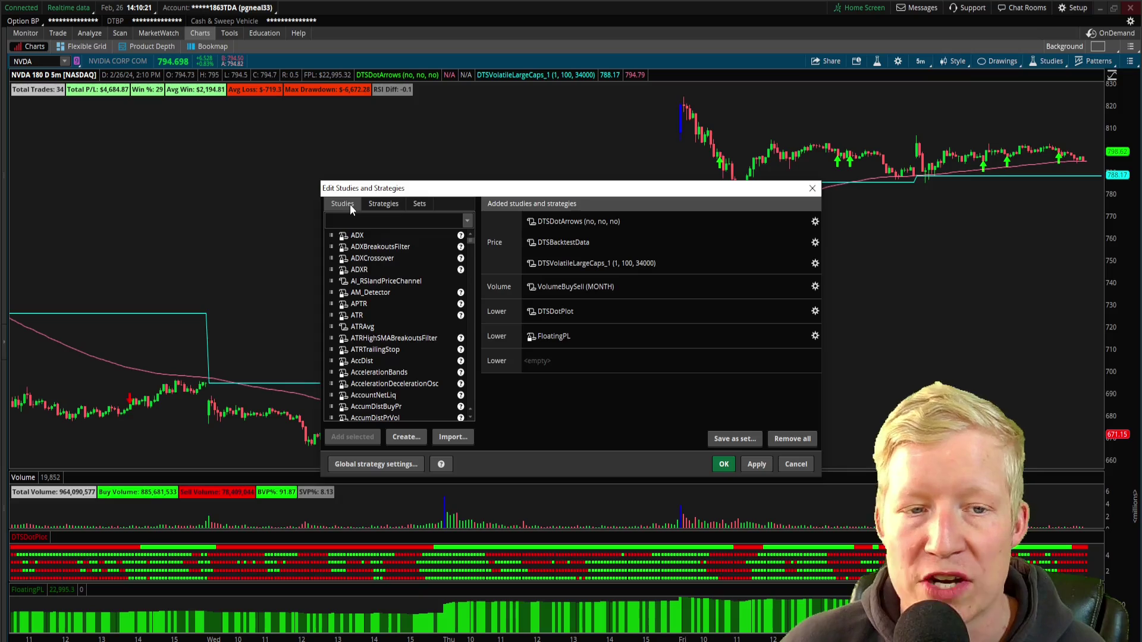
left_click(384, 203)
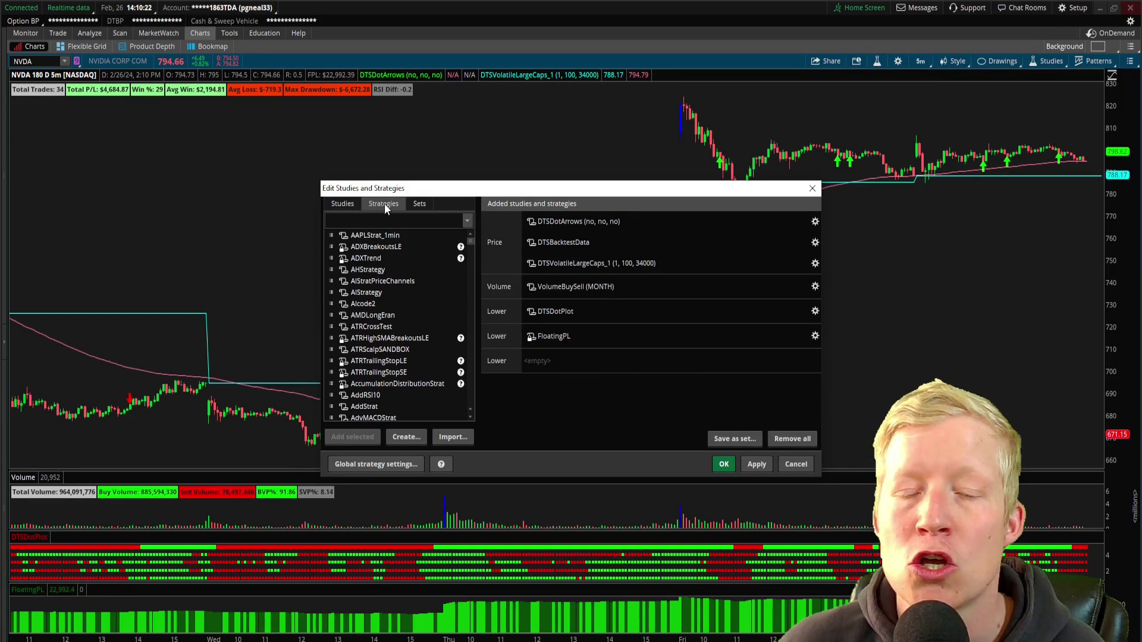
left_click(352, 204)
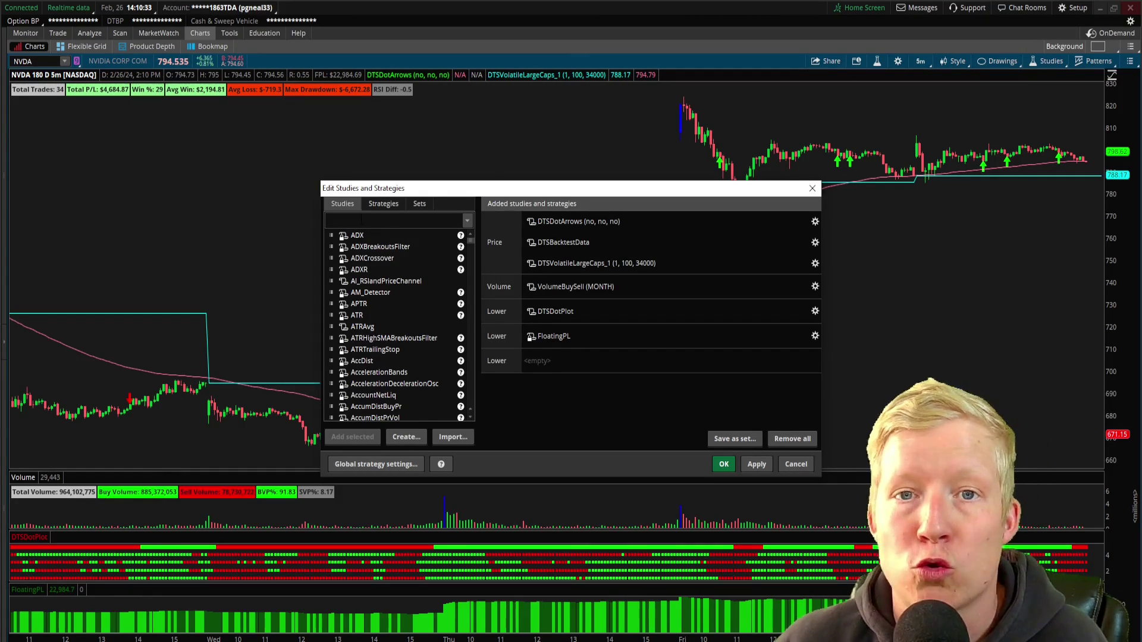
- Create a new study and replace its default script with the copied indicator code
left_click(406, 438)
left_click_drag(522, 213, 366, 213)
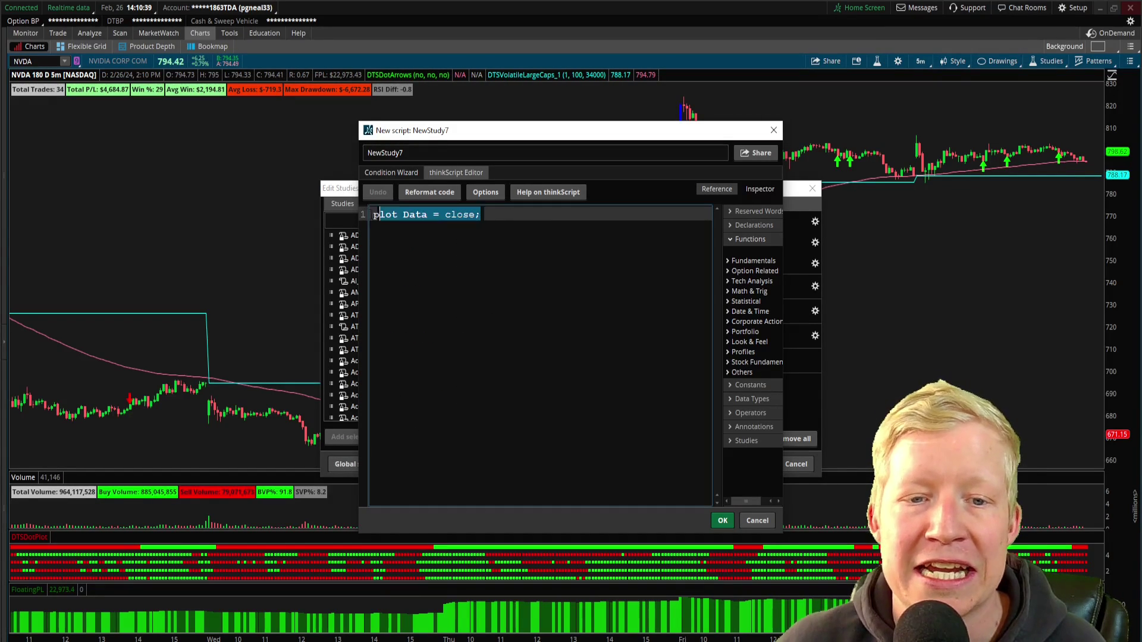
key("BackSpace")
key("ctrl+v")
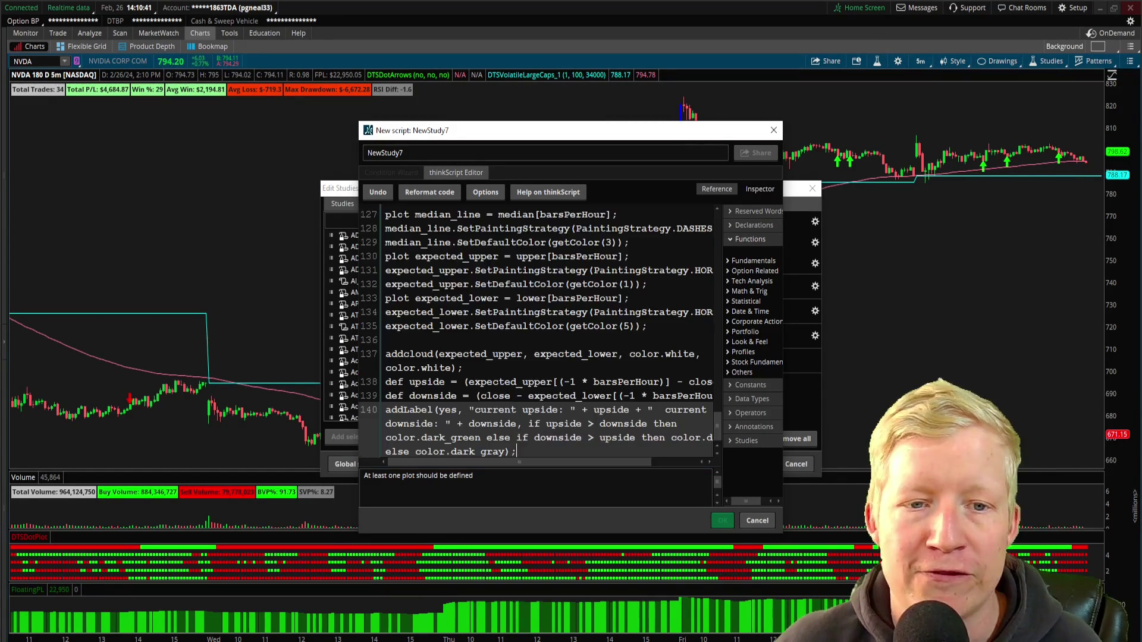
scroll(538, 333, "up", 20)
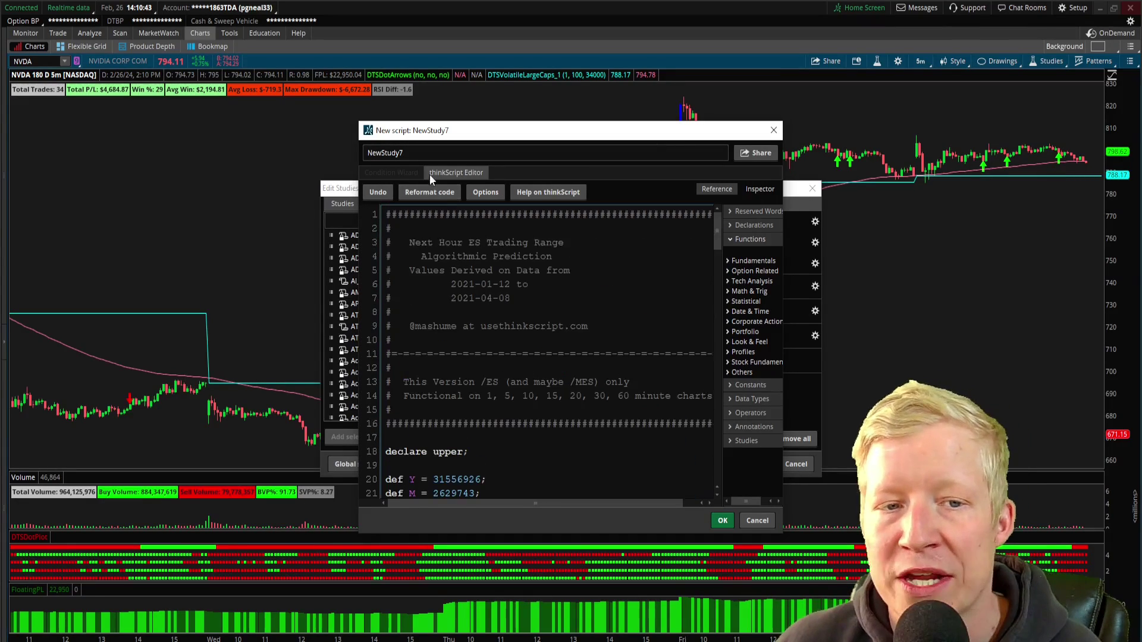
- Name the new study SubscribetoTreydingStocks, save it and apply it to the NVDA chart
type("Subs")
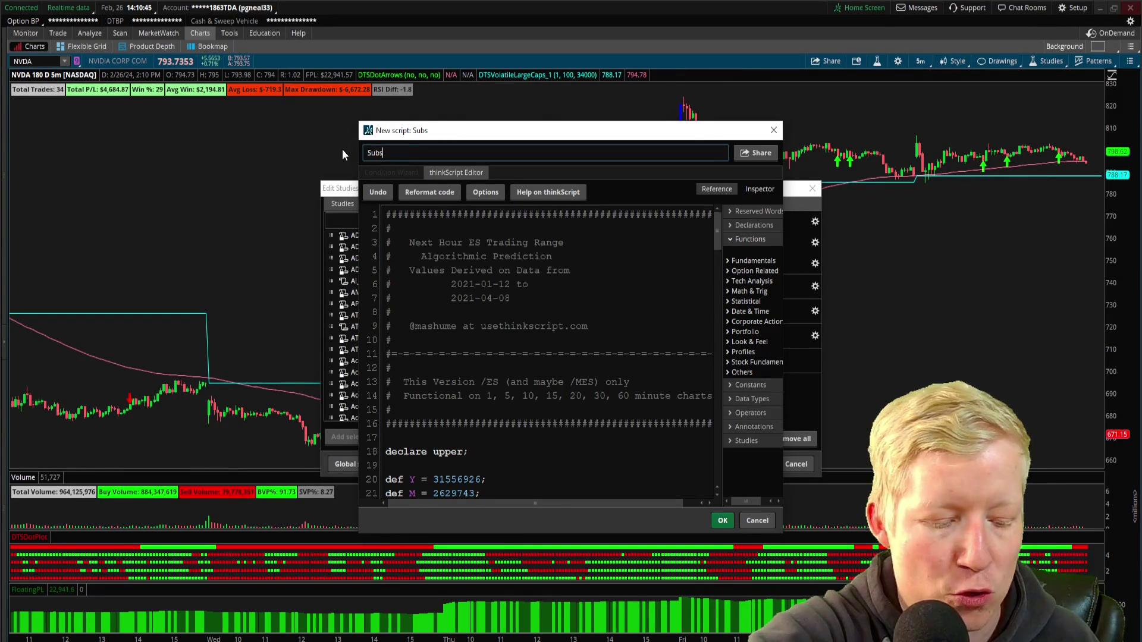
type("cribetoTreydingStocks")
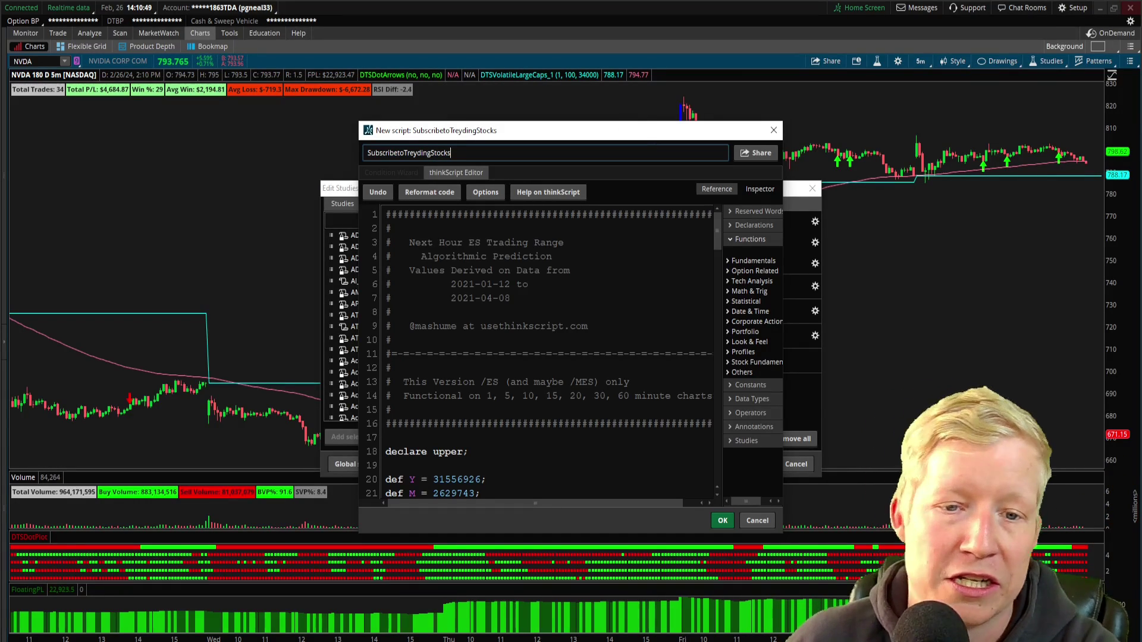
scroll(631, 345, "down", 14)
scroll(631, 345, "down", 12)
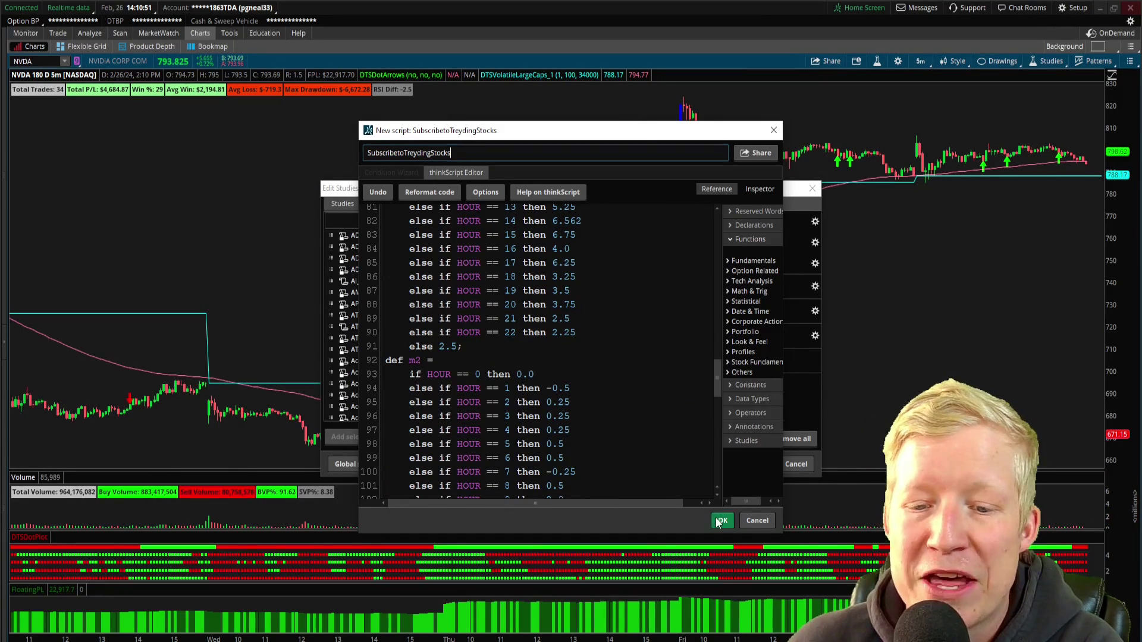
left_click(720, 521)
left_click(755, 465)
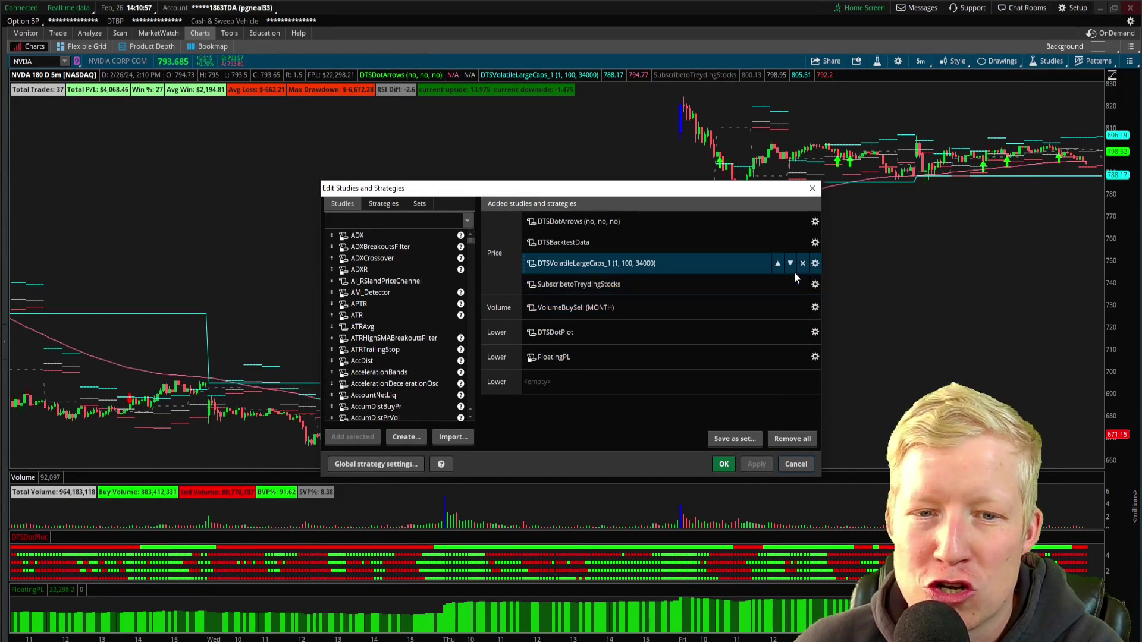
- Remove DTSVolatileLargeCaps_1, DTSBacktestData and DTSDotArrows from the NVDA chart and apply the changes
left_click(802, 263)
left_click(802, 245)
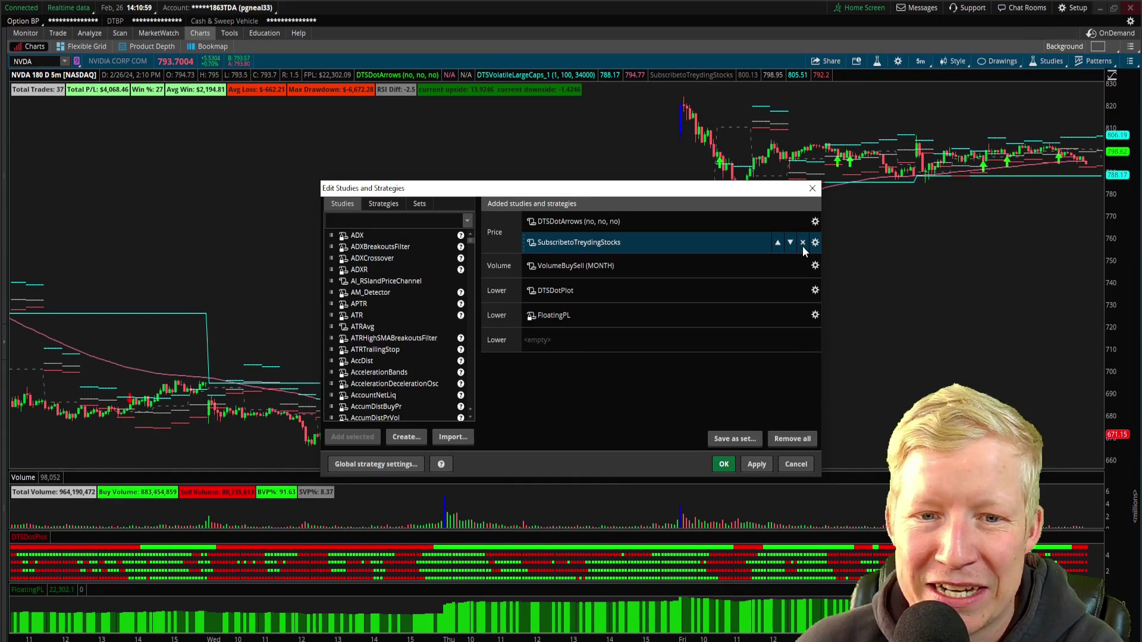
left_click(802, 226)
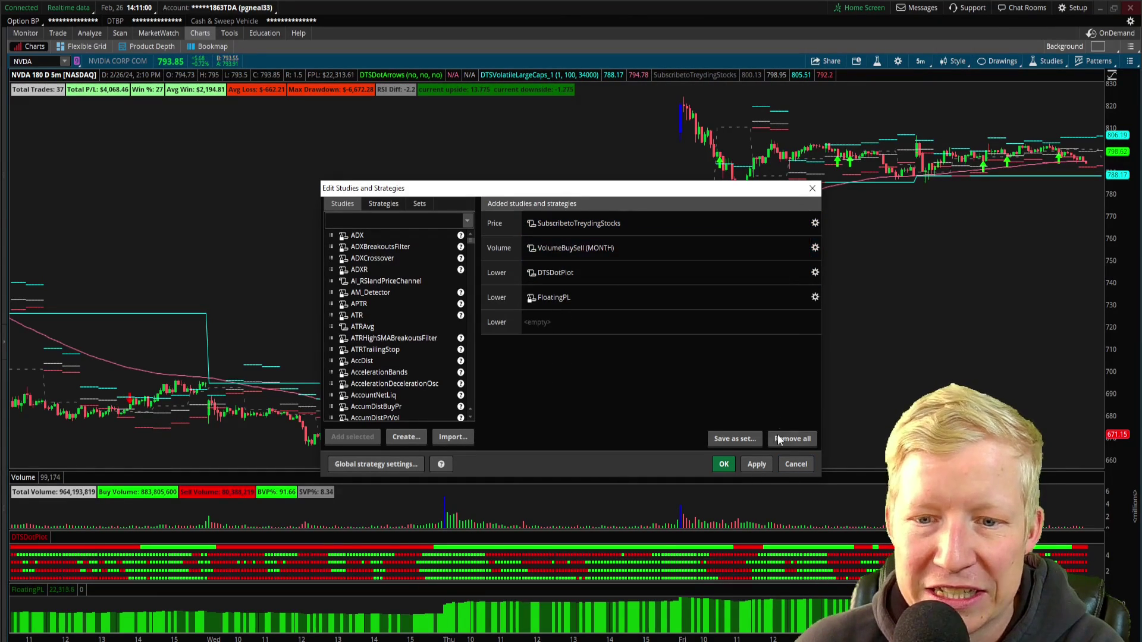
left_click(757, 465)
left_click(722, 465)
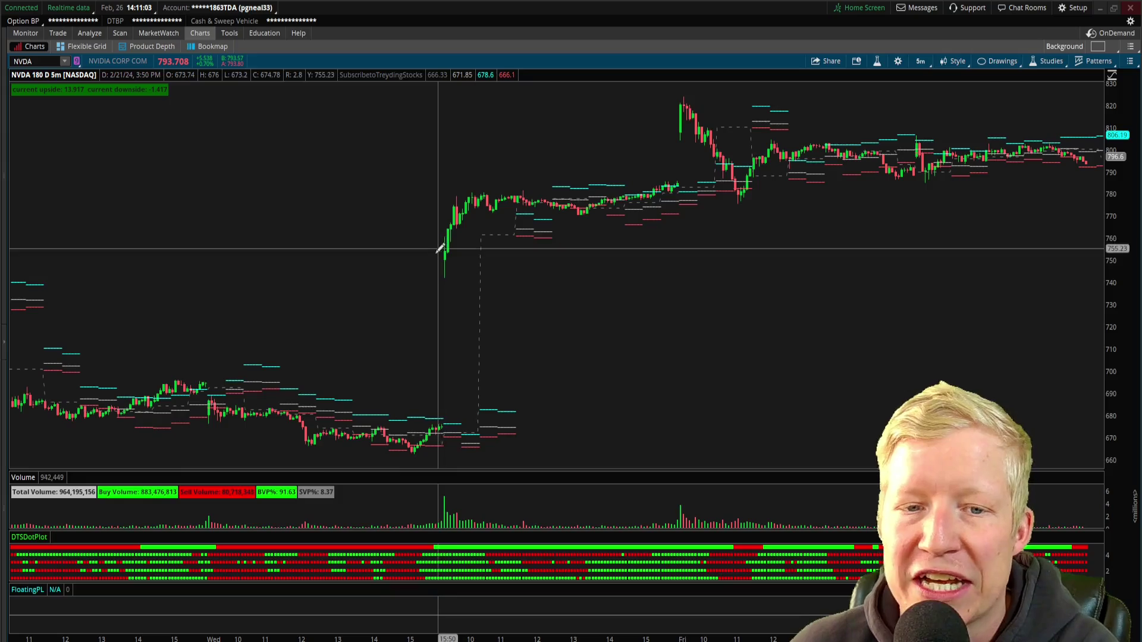
- Zoom in on the most recent candles of the NVDA chart to examine the new indicator's levels
scroll(367, 200, "up", 3)
mouse_move(291, 260)
left_mouse_down()
mouse_move(704, 214)
mouse_move(1026, 272)
left_mouse_up()
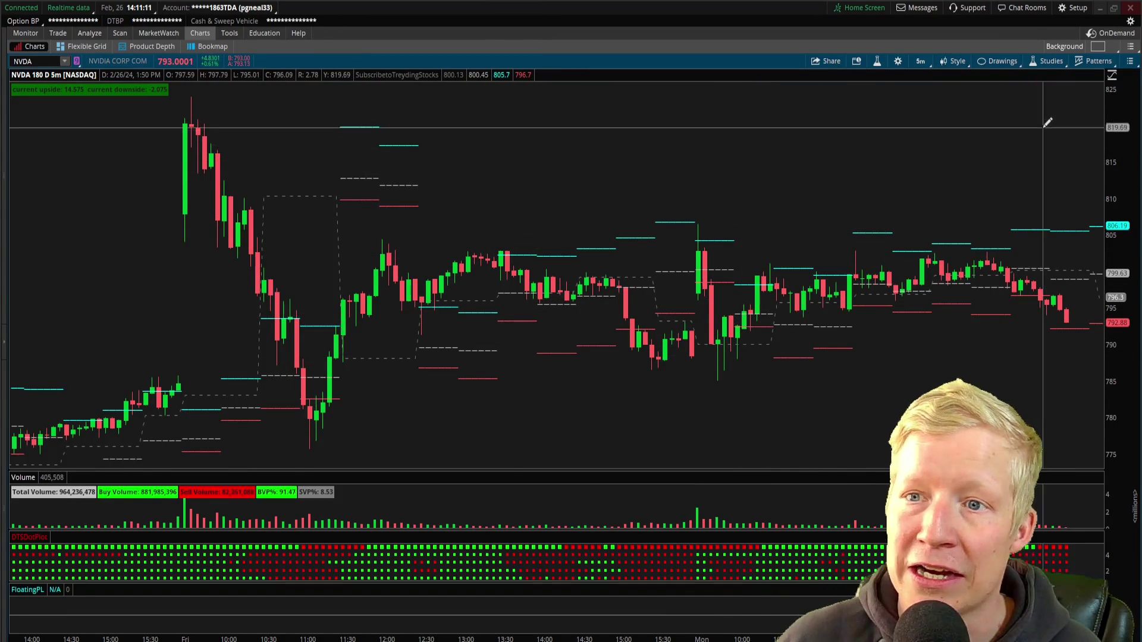
- View the strategies available for the NVDA chart and the blank script of a new strategy, discarding it without saving
left_click(1047, 61)
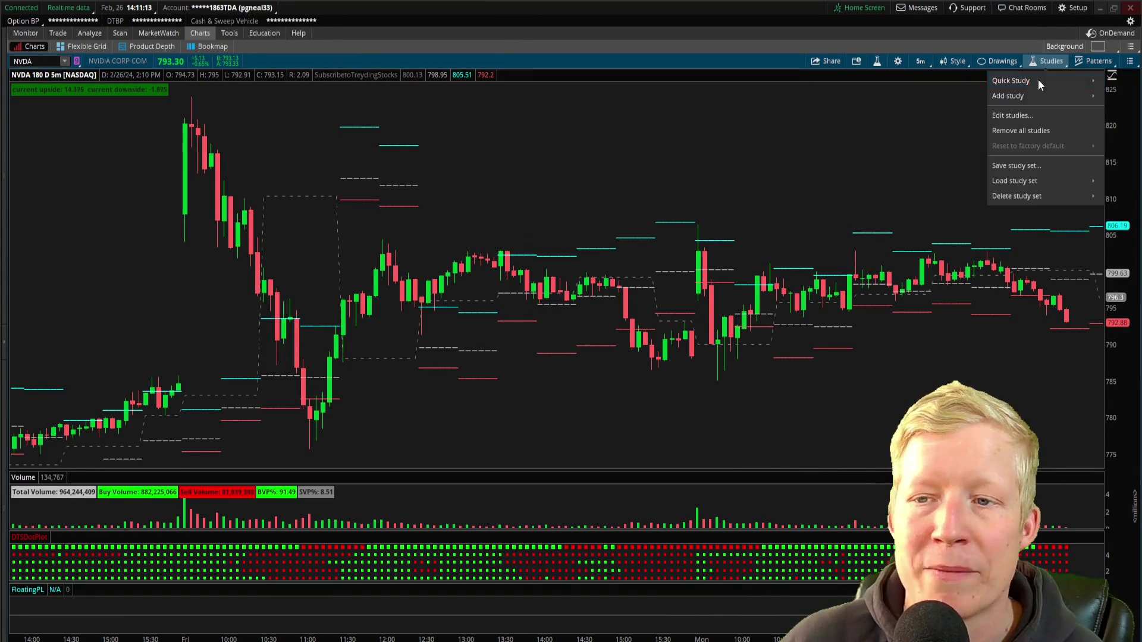
left_click(1014, 114)
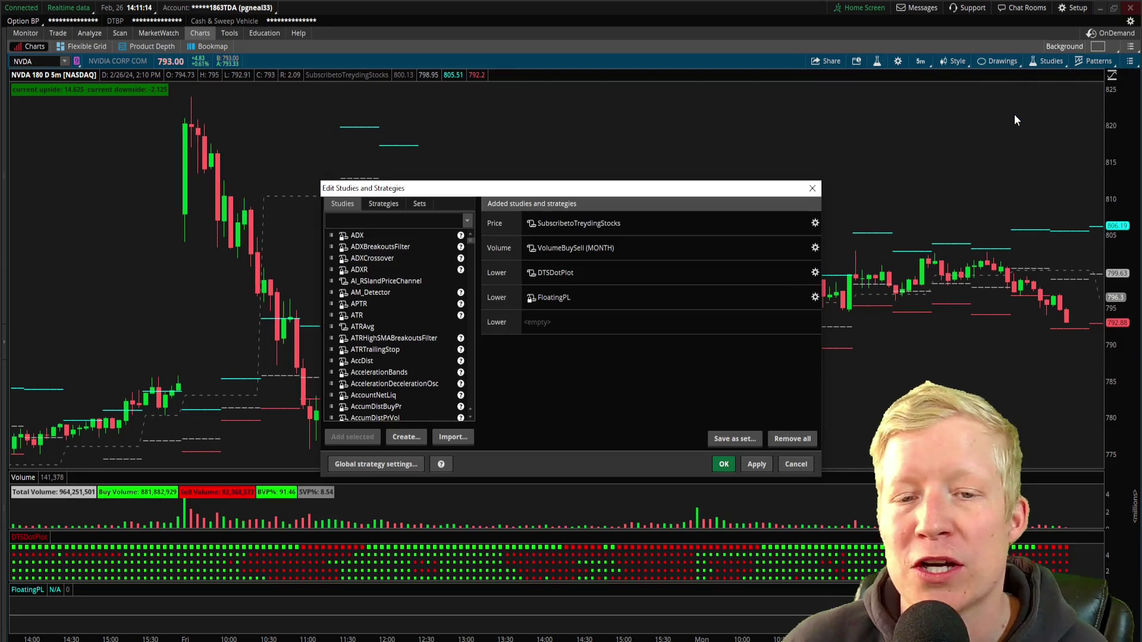
left_click(386, 204)
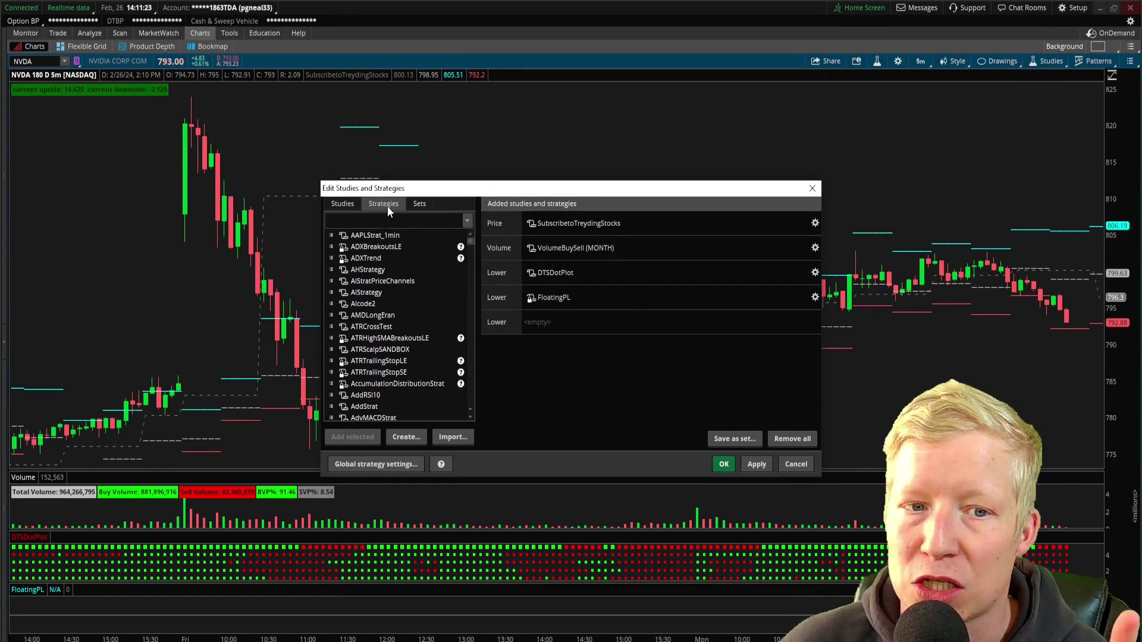
left_click(405, 436)
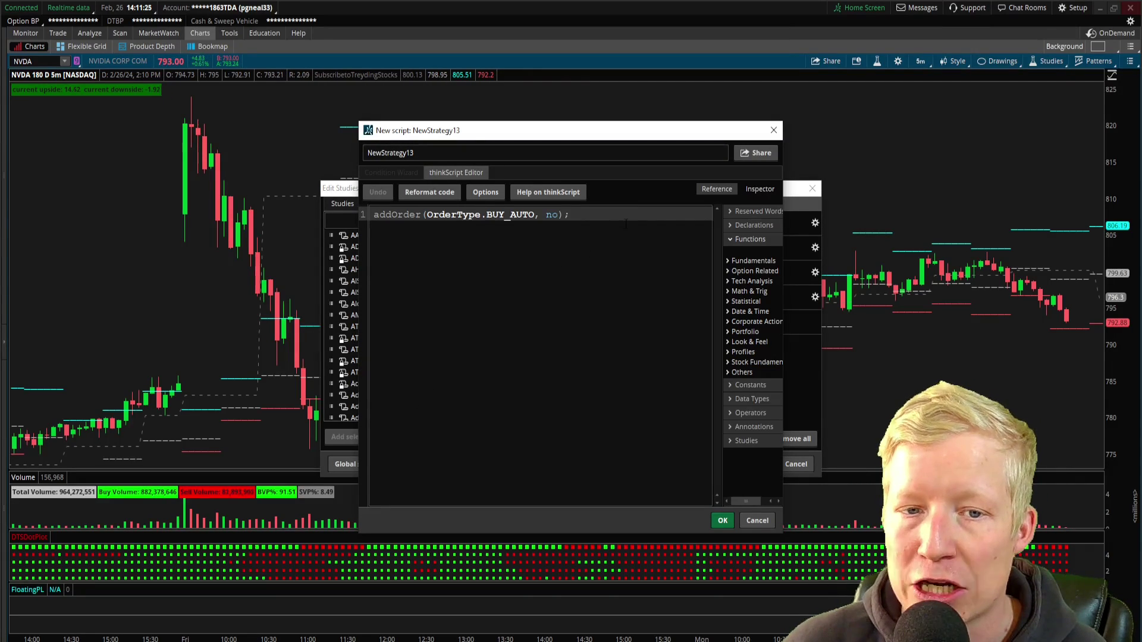
left_click(773, 130)
left_click(348, 204)
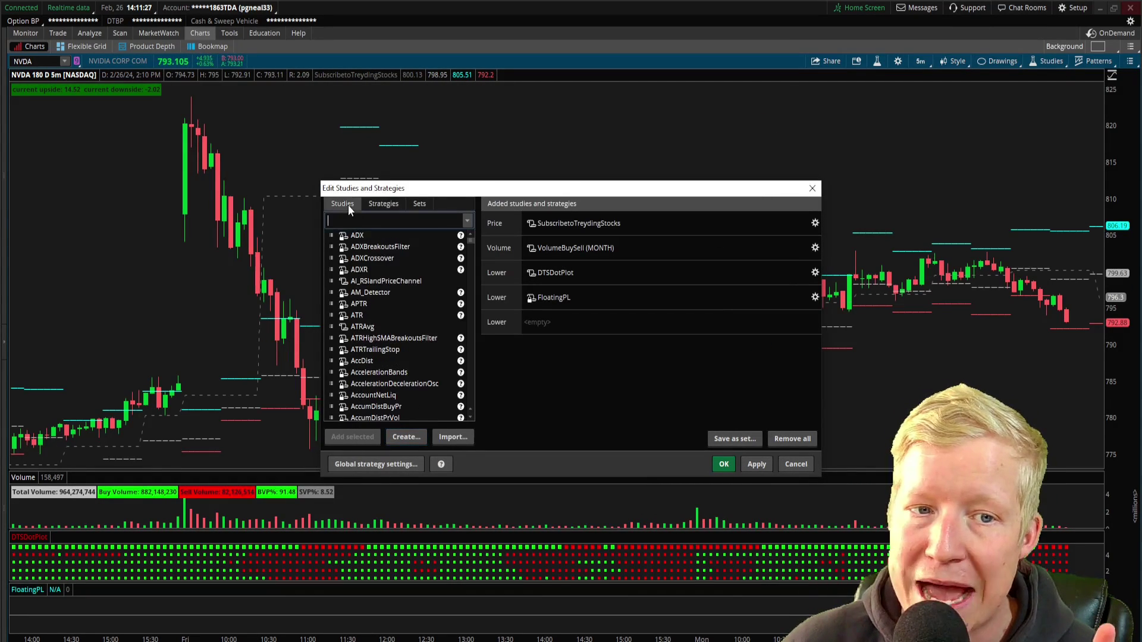
left_click(388, 203)
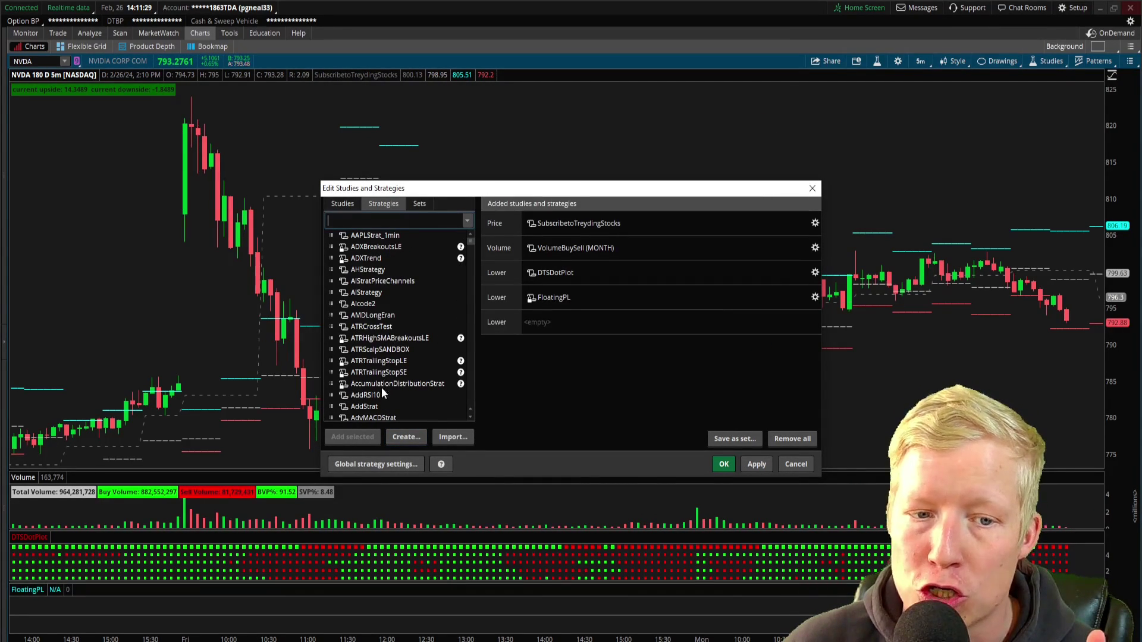
left_click(408, 438)
left_click(773, 130)
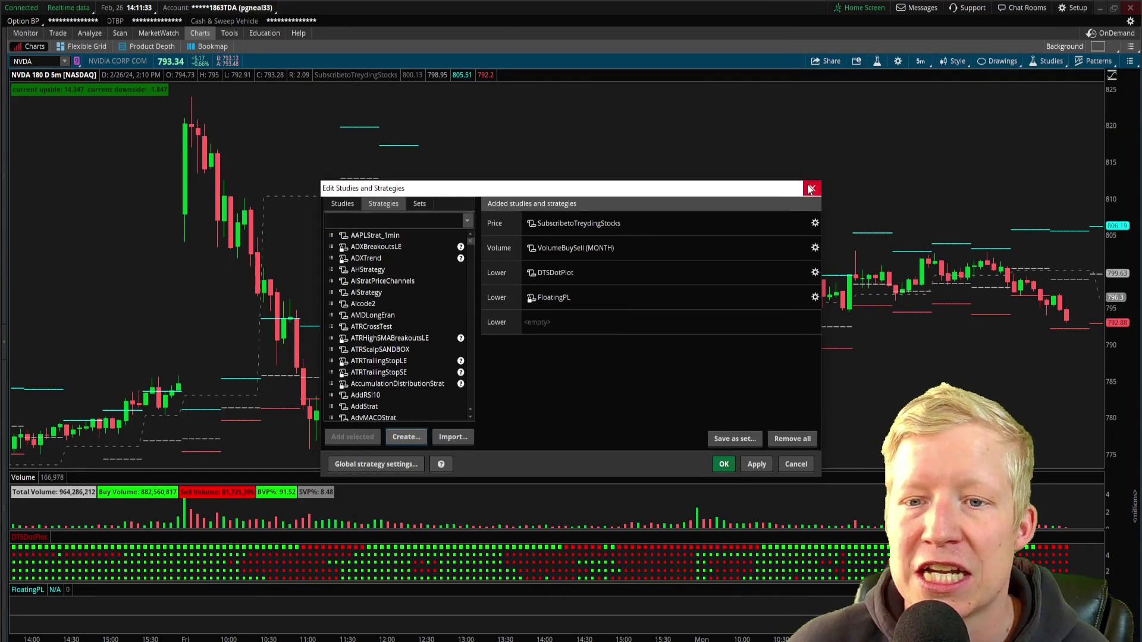
left_click(812, 189)
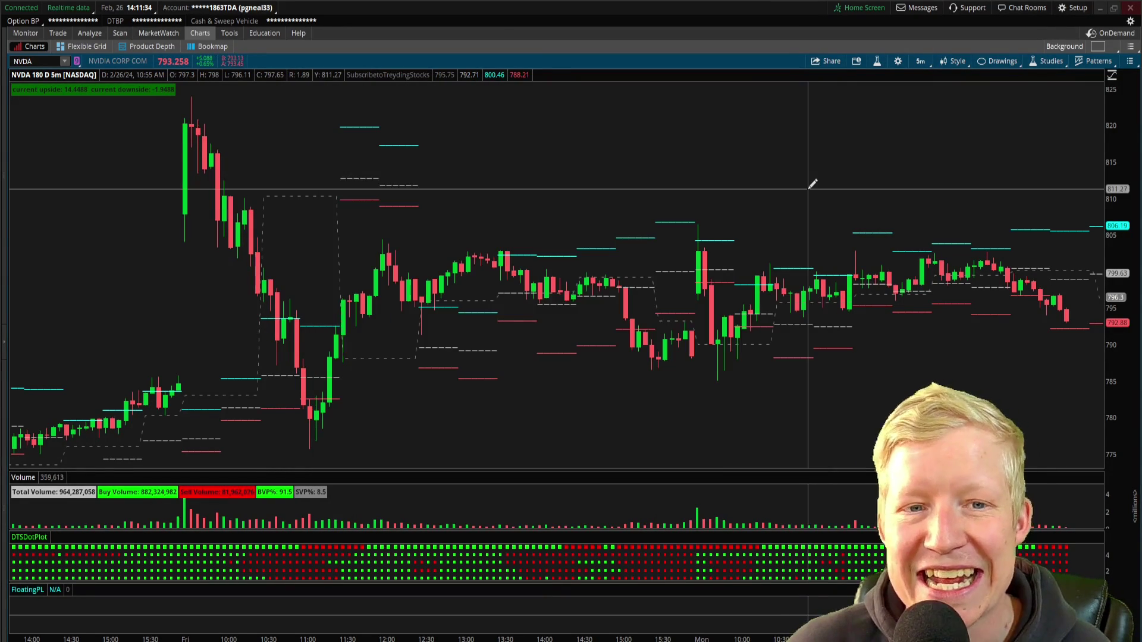
- Remove the custom MACDHistogram study filter from the stock scan and run the scan again
left_click(116, 34)
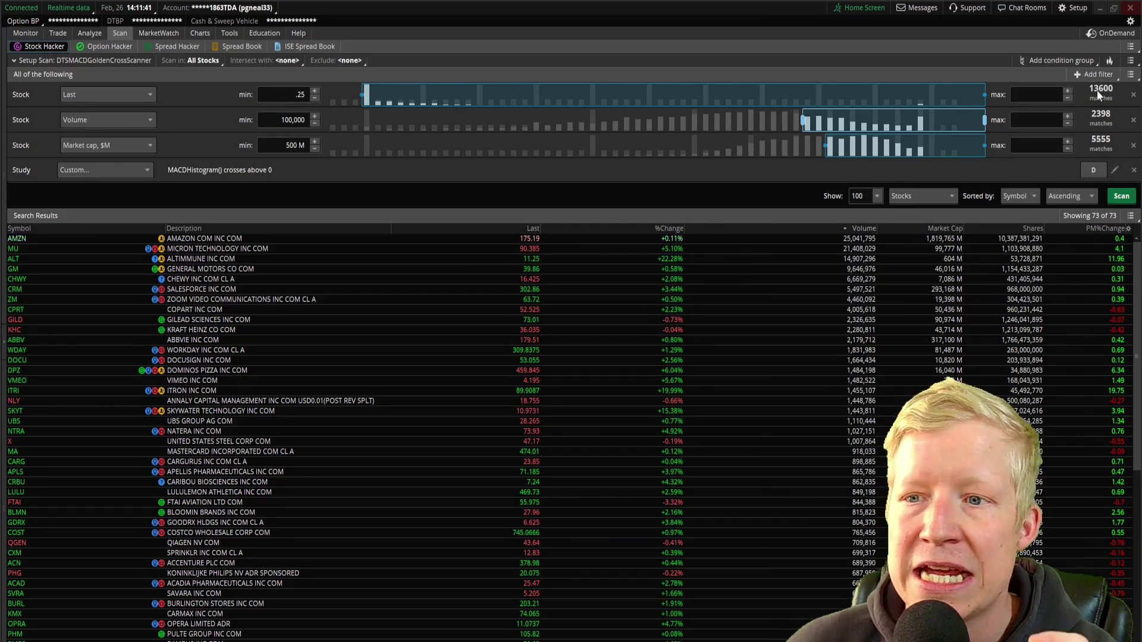
left_click(1133, 169)
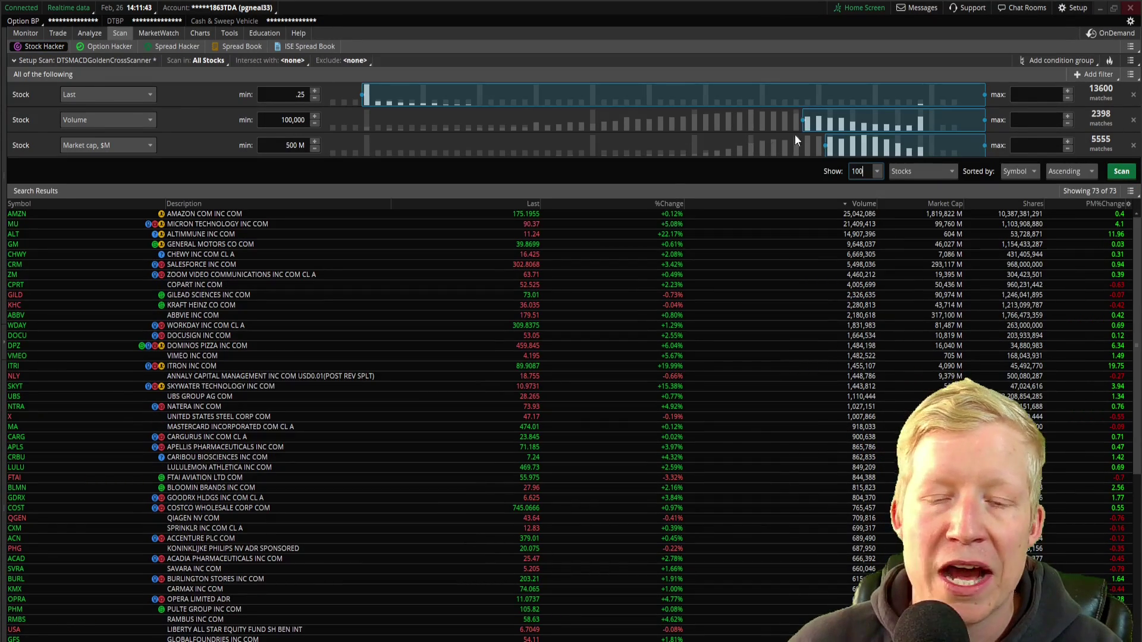
left_click(1110, 171)
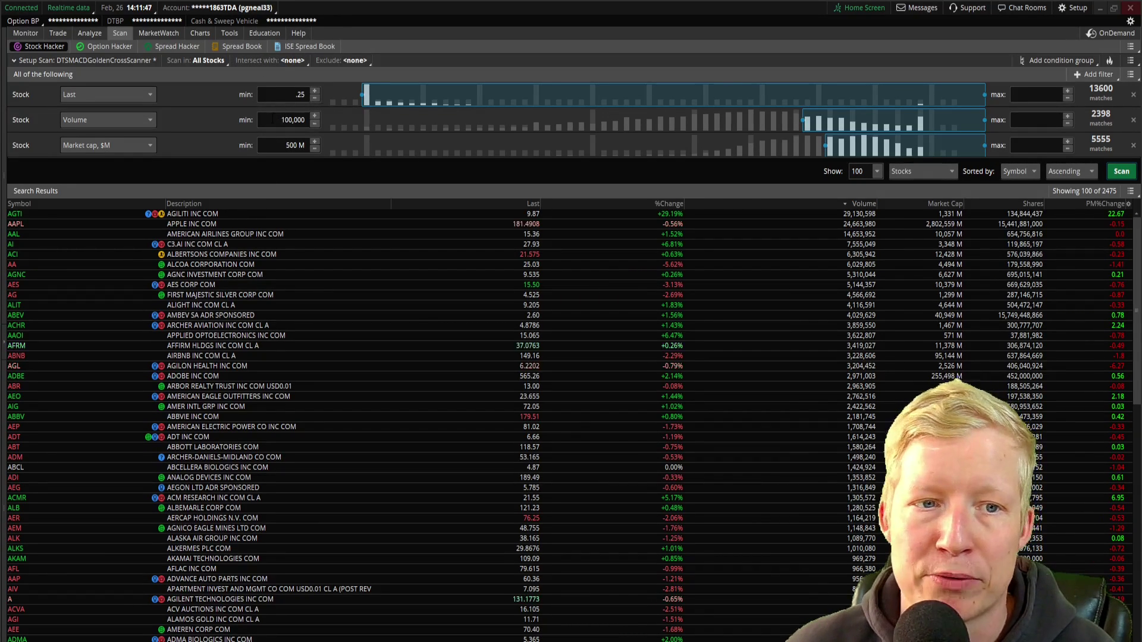
- Add a study filter to the stock scan, display its ADXCrossover condition as thinkScript code and close the filter editor
left_click(1110, 76)
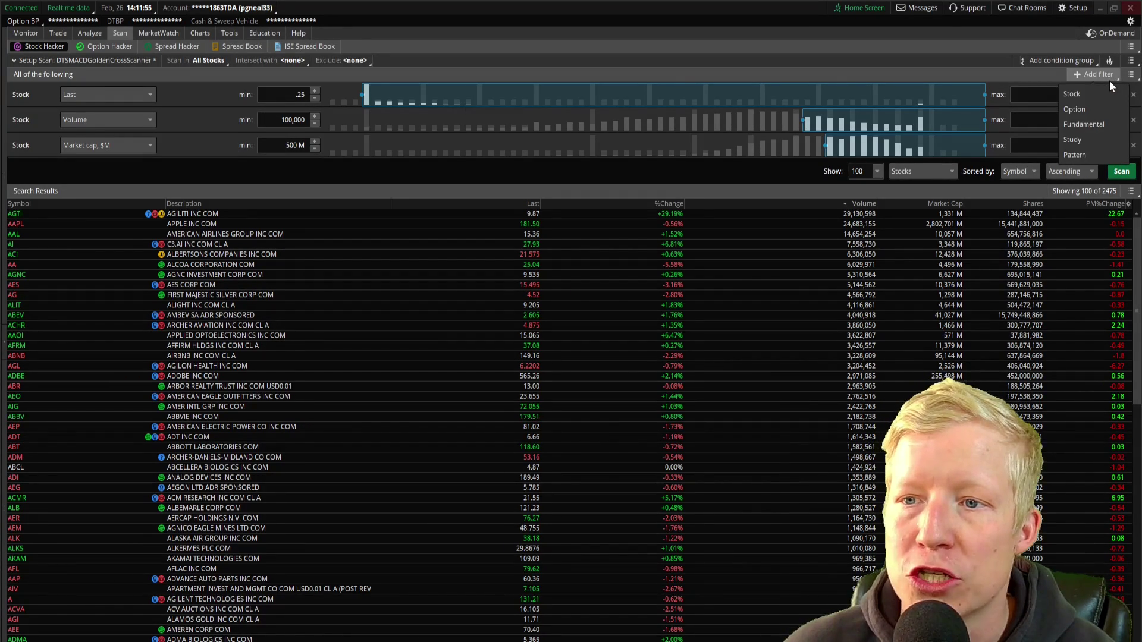
left_click(1081, 142)
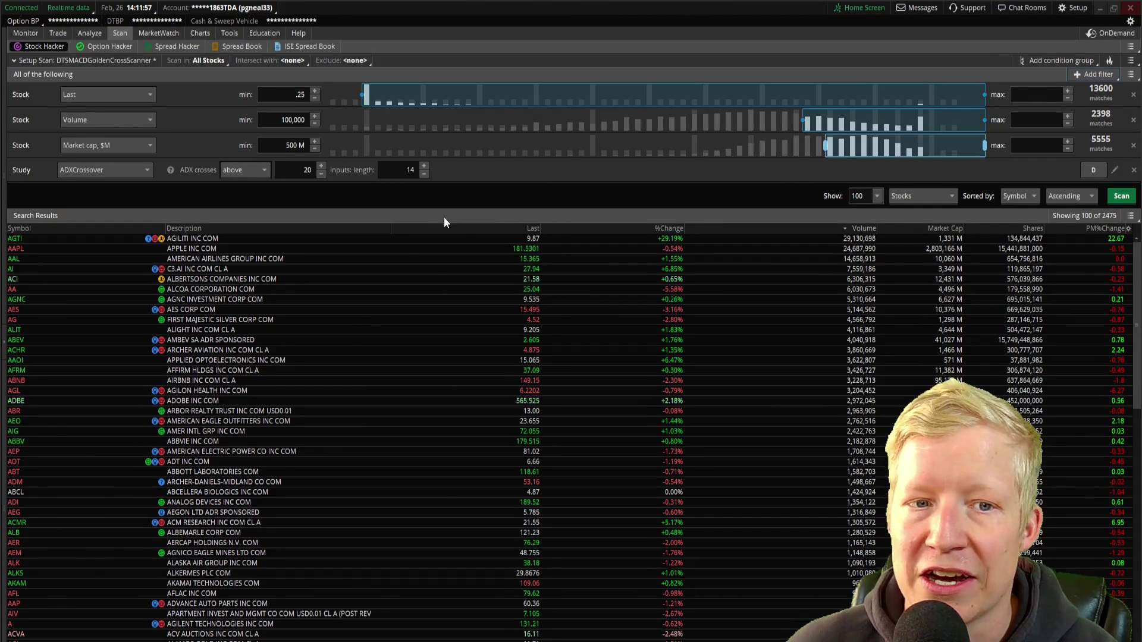
left_click(1115, 170)
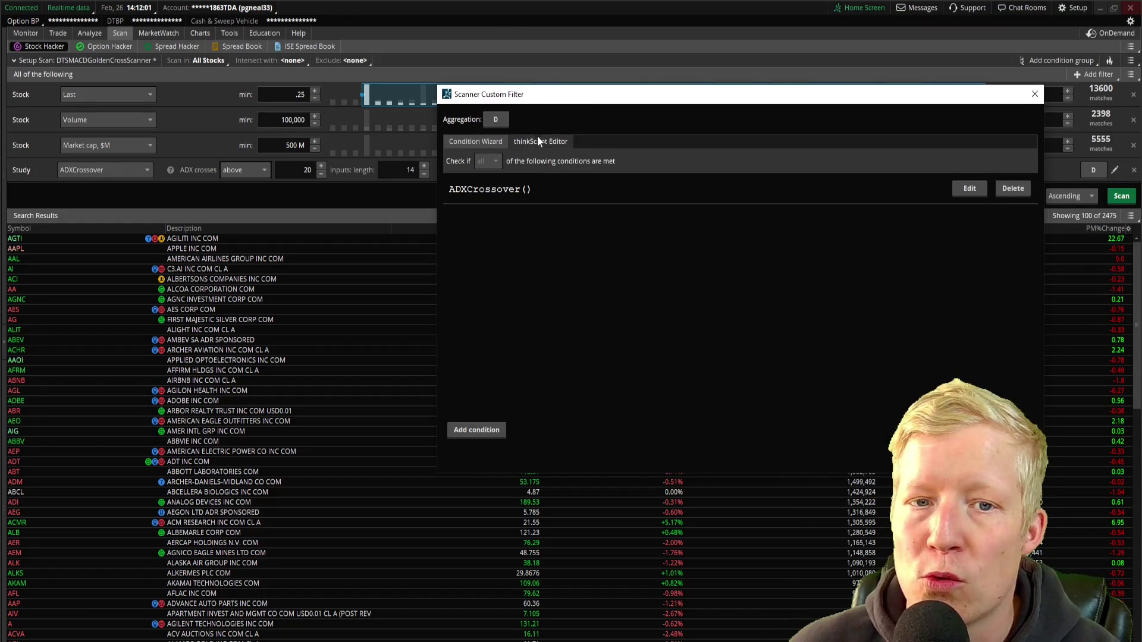
left_click(538, 136)
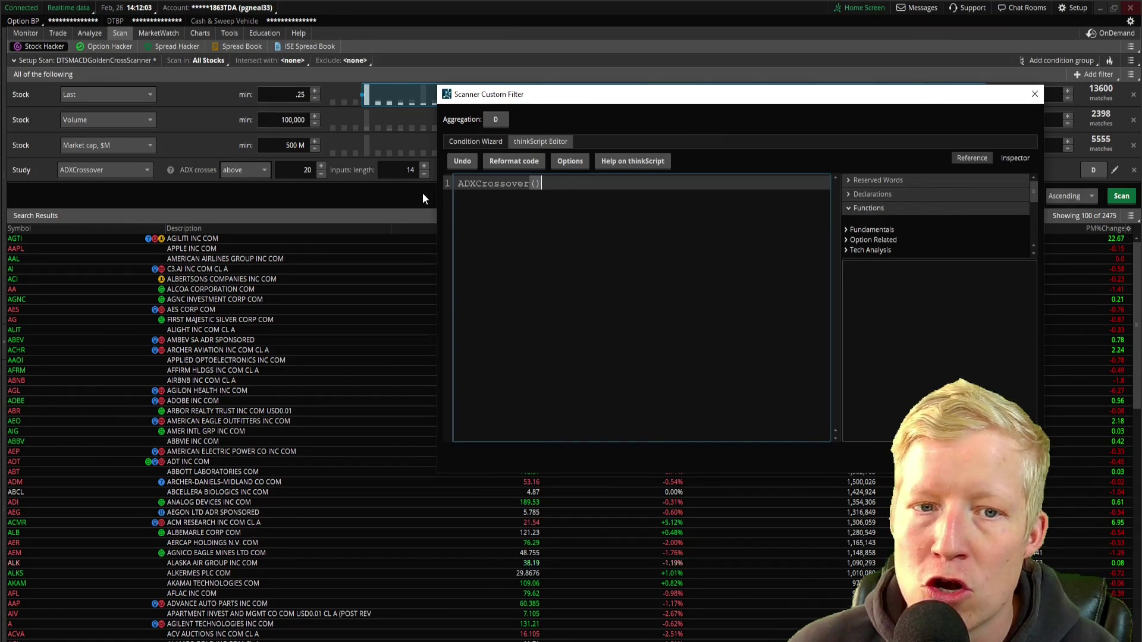
left_click(575, 185)
key("ctrl+a")
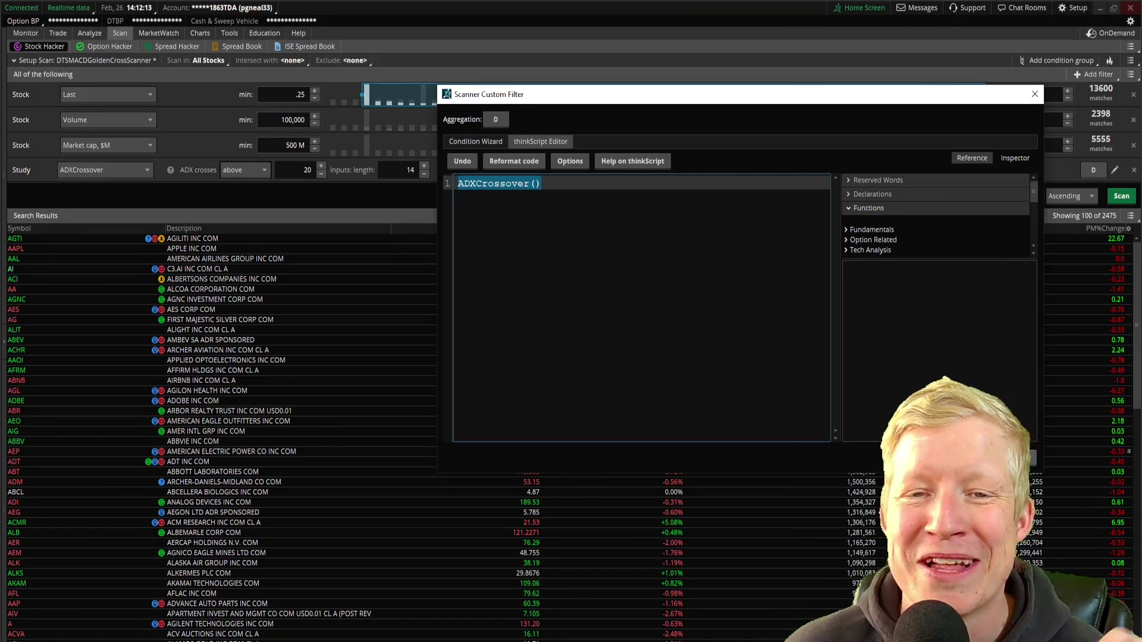
left_click(1023, 458)
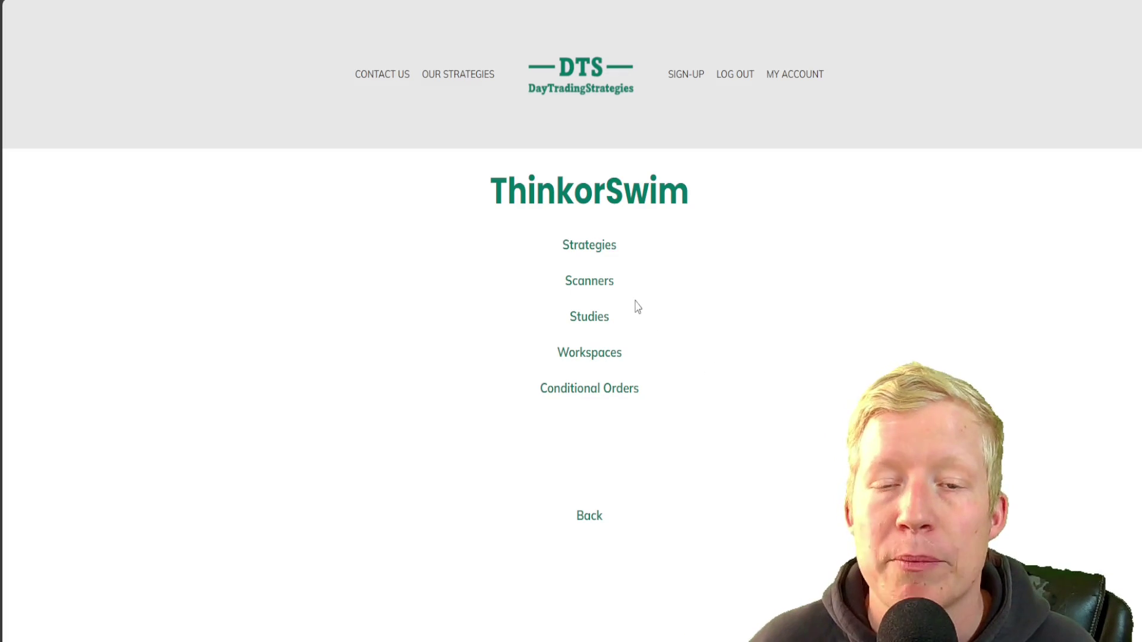
- Open the DayTradingStrategies page of ThinkorSwim conditional orders and copy the Simple Moving Average Crossover code
left_click(624, 401)
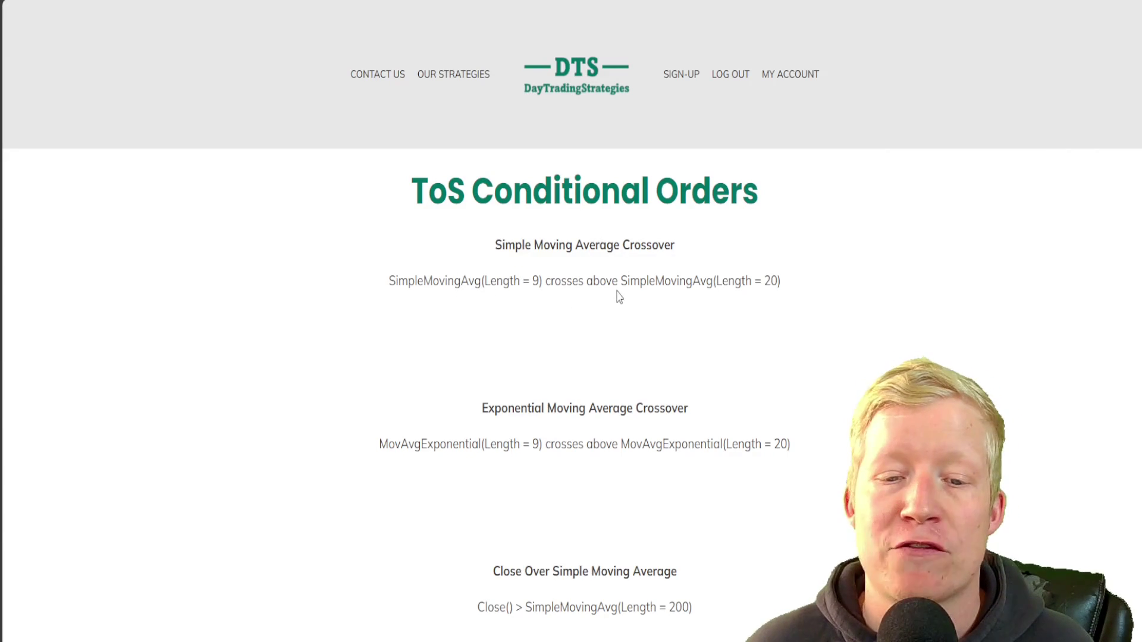
left_click_drag(786, 286, 387, 286)
key("ctrl+c")
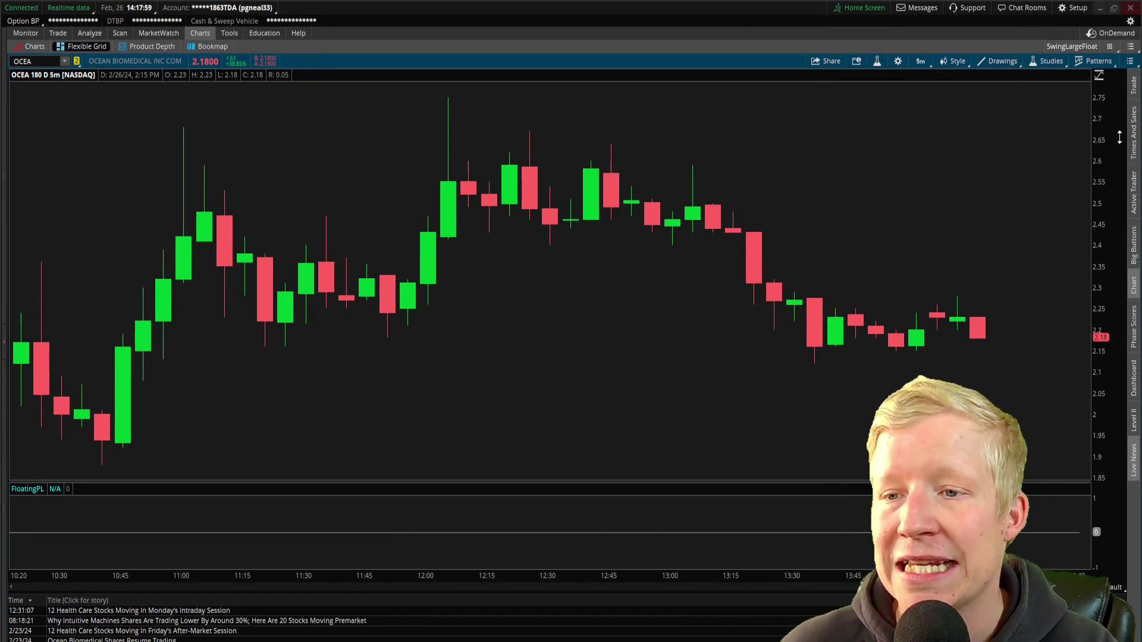
- Switch to thinkorswim, show the Active Trader beside the OCEA chart and hide it again
left_click(1132, 140)
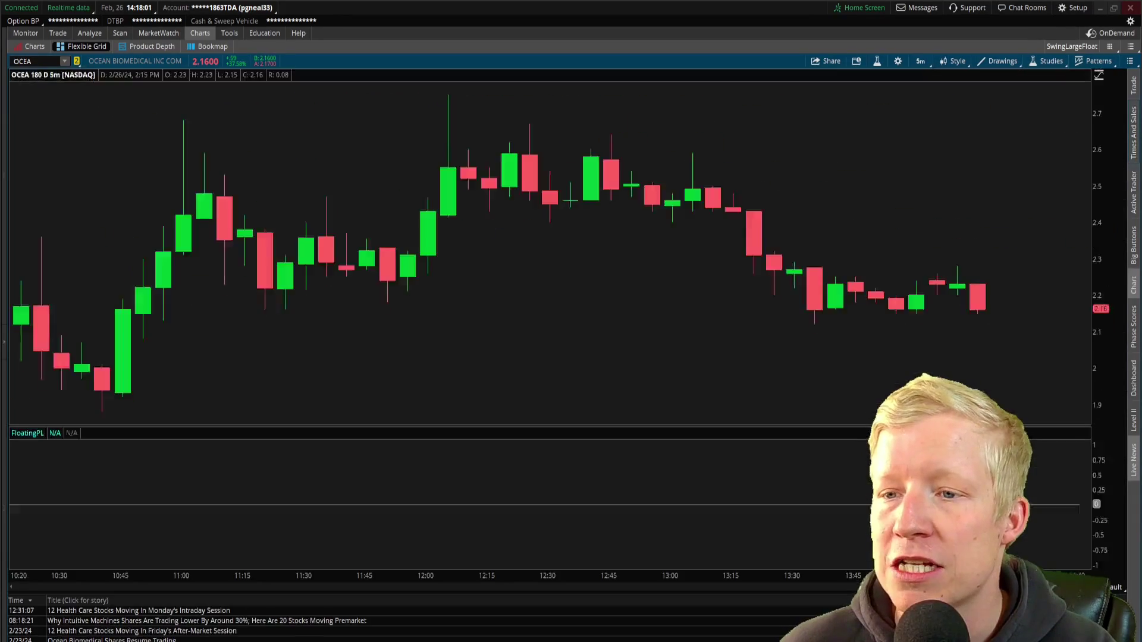
left_click(1134, 196)
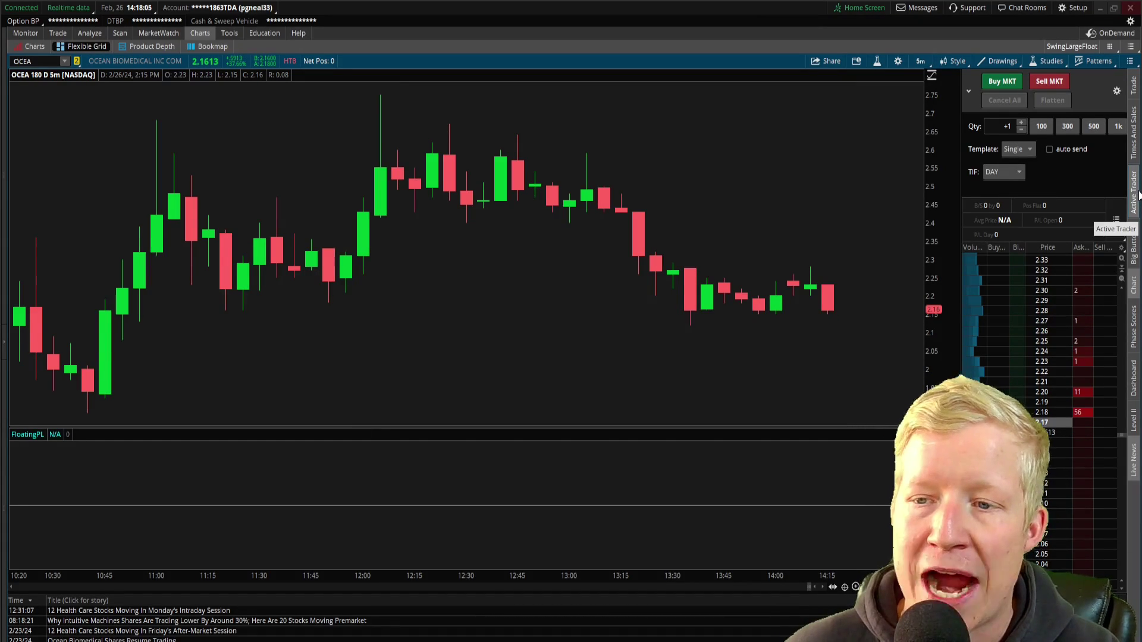
left_click(1133, 193)
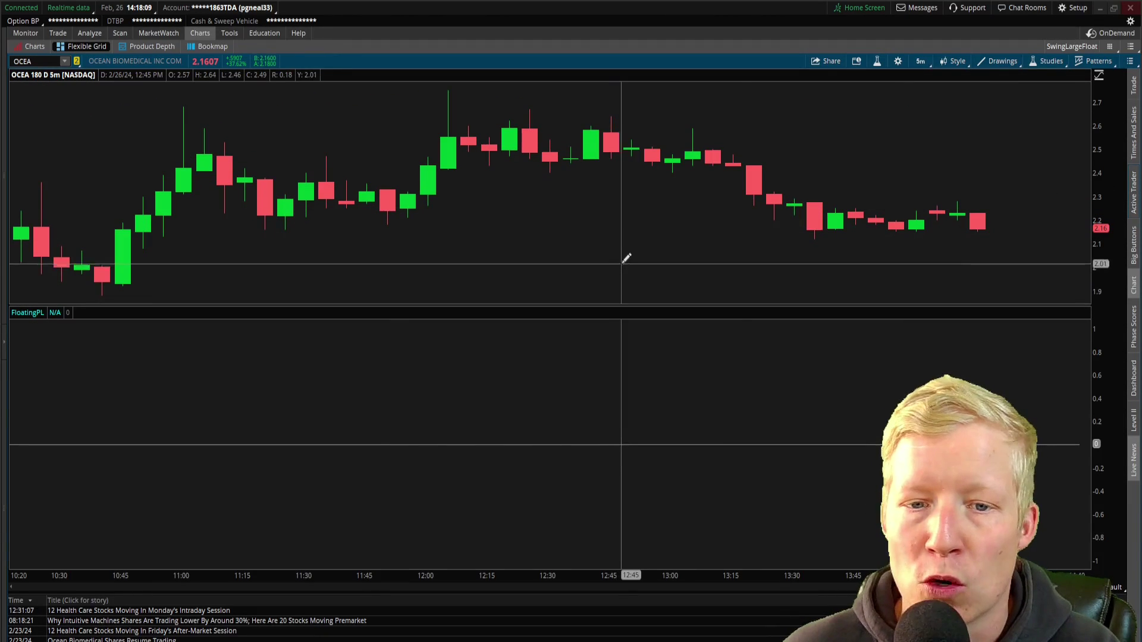
- Enlarge the OCEA price graph, create a buy order for 1 share at a 2.13 limit from it and open the order for editing
left_click_drag(643, 312, 642, 530)
right_click(631, 377)
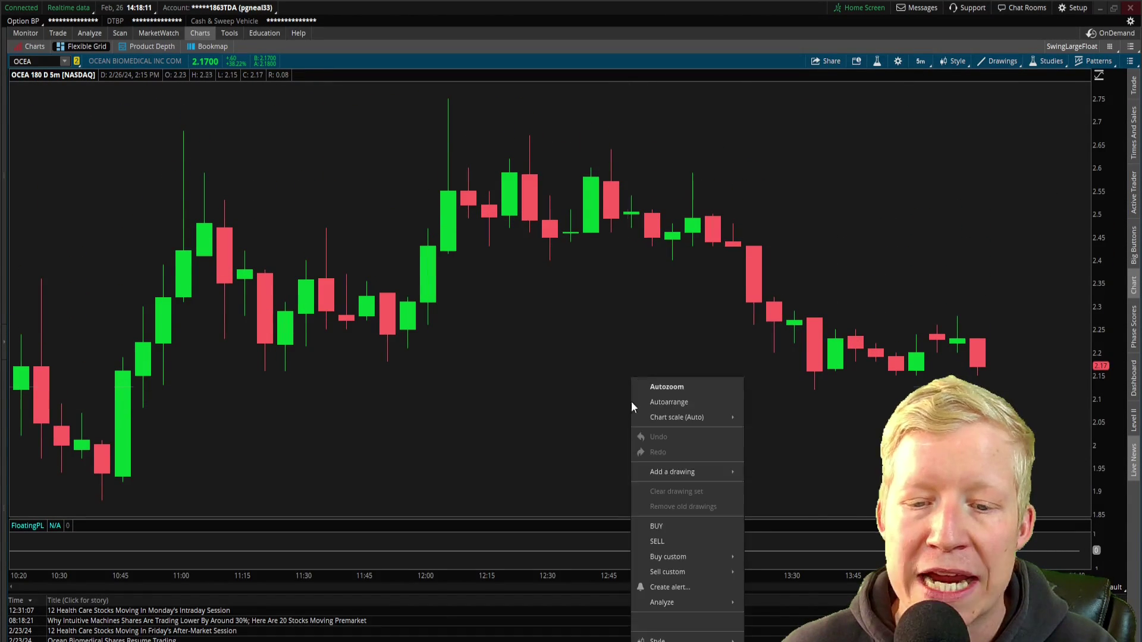
left_click(678, 526)
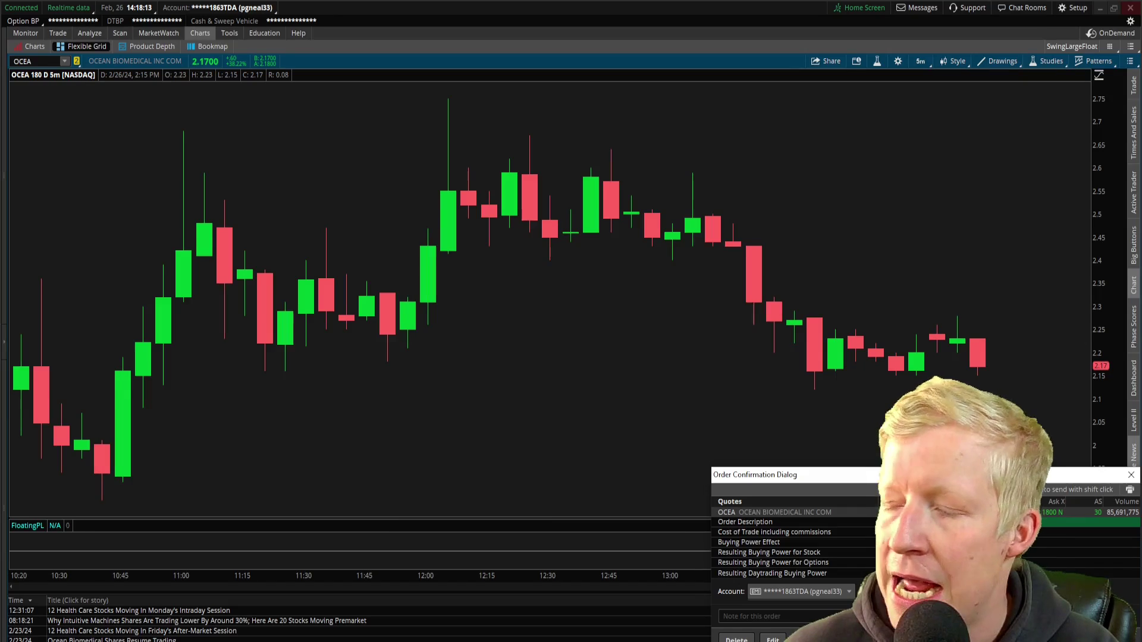
left_click_drag(971, 481, 591, 250)
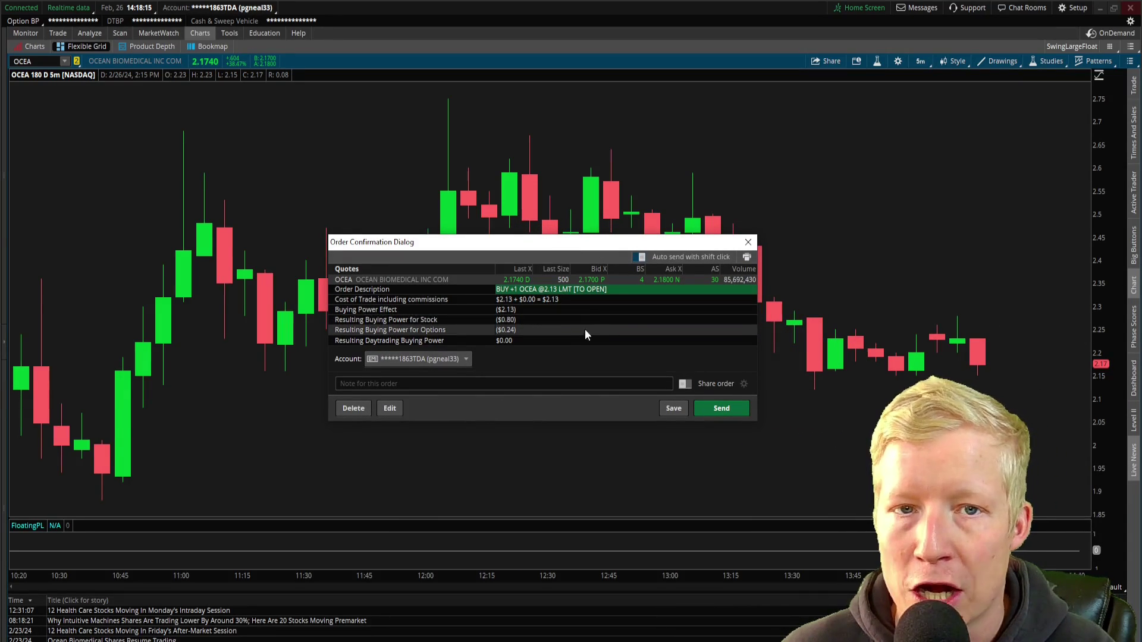
left_click(390, 409)
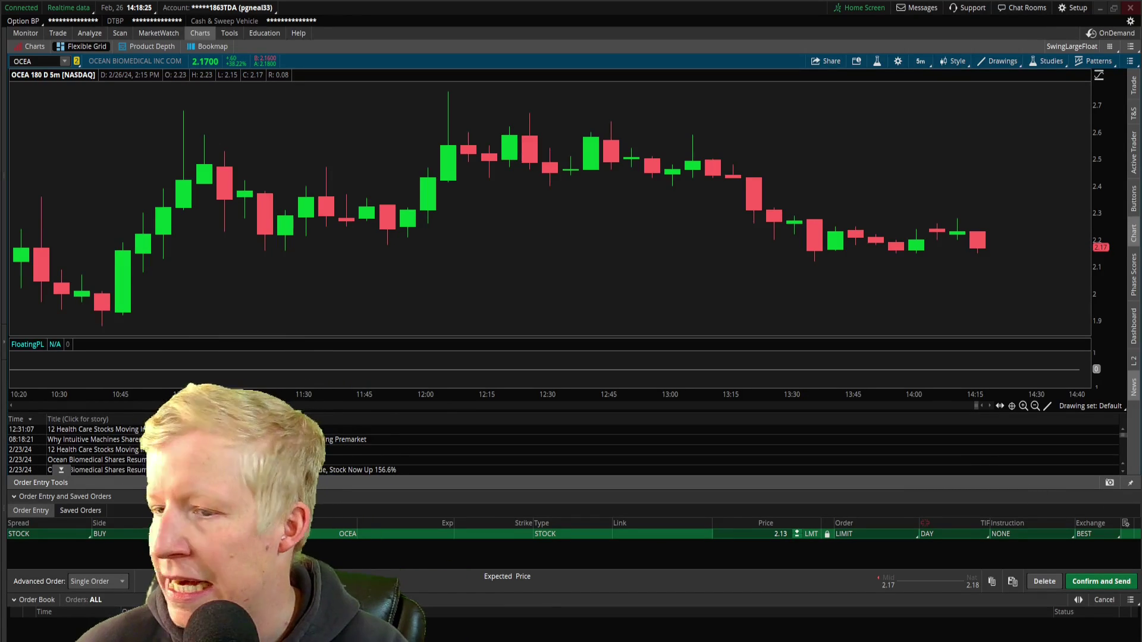
- Open the OCEA buy order's rules and add a submit condition for OCEA that uses a custom study
left_click(1125, 535)
left_click_drag(612, 52, 641, 80)
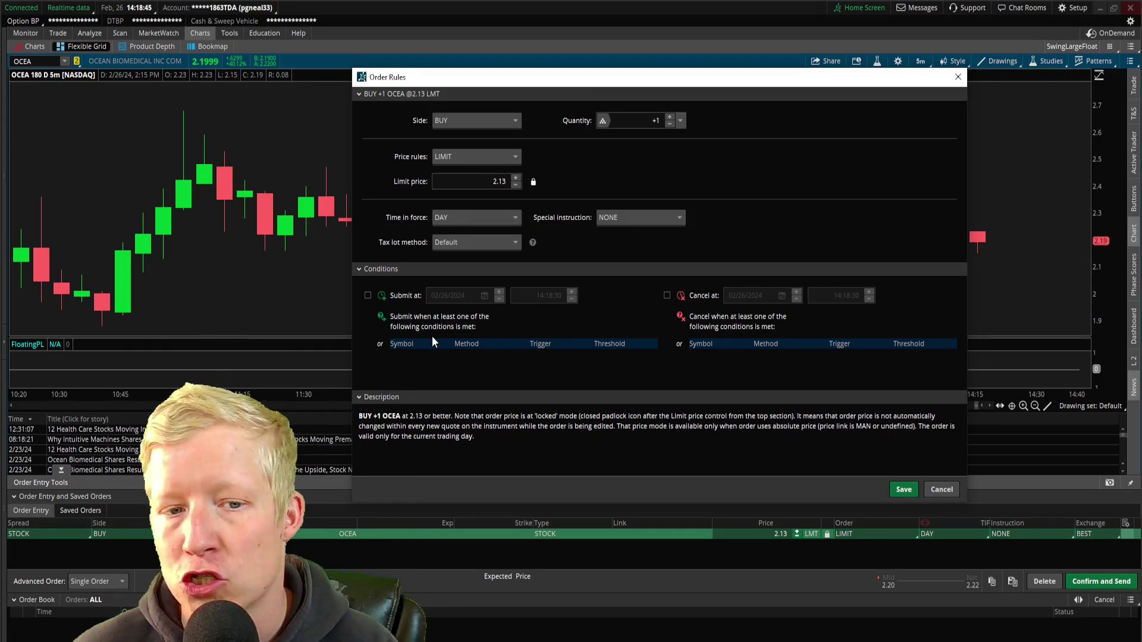
left_click(416, 352)
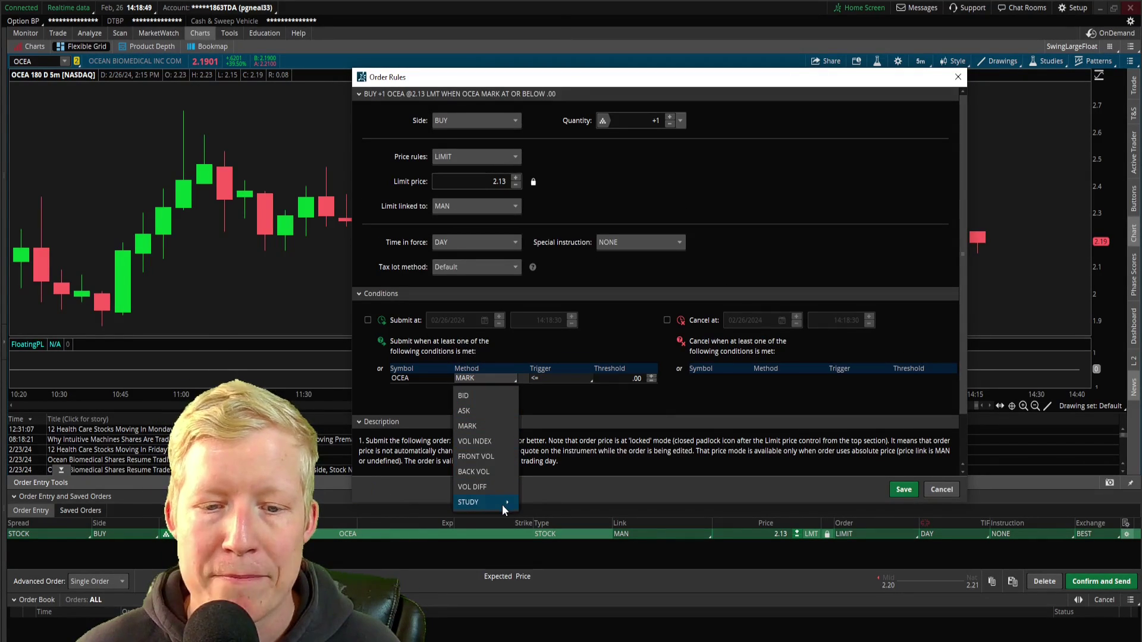
mouse_move(502, 504)
left_click(550, 545)
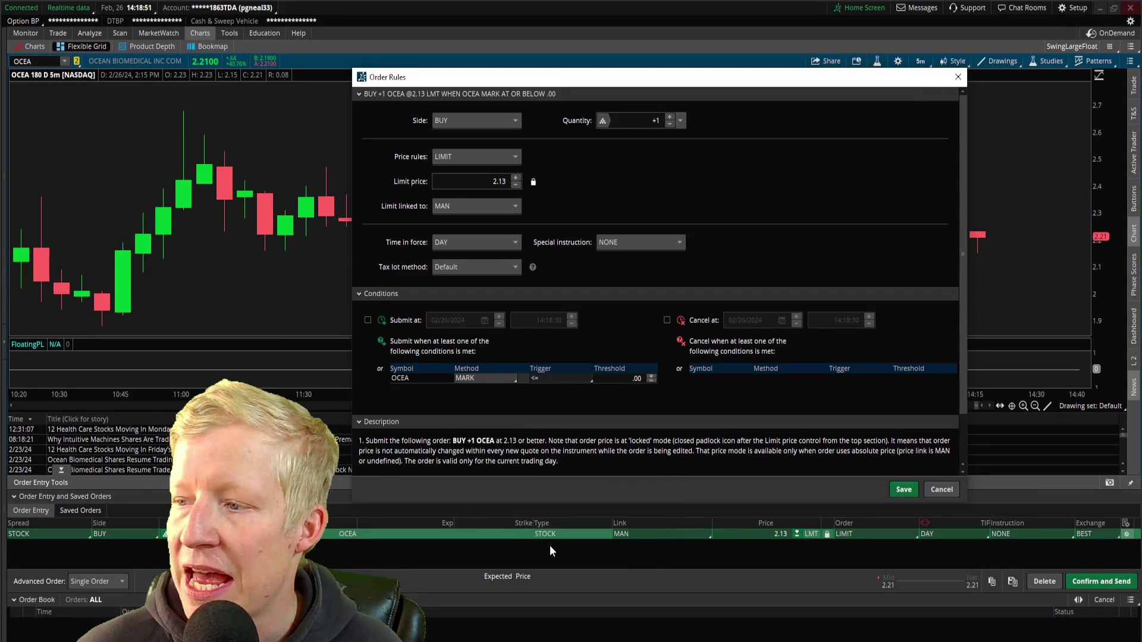
- Replace the study condition's code with the copied "SimpleMovingAvg(Length = 9) crosses above SimpleMovingAvg(Length = 20)" and accept it
left_click(509, 149)
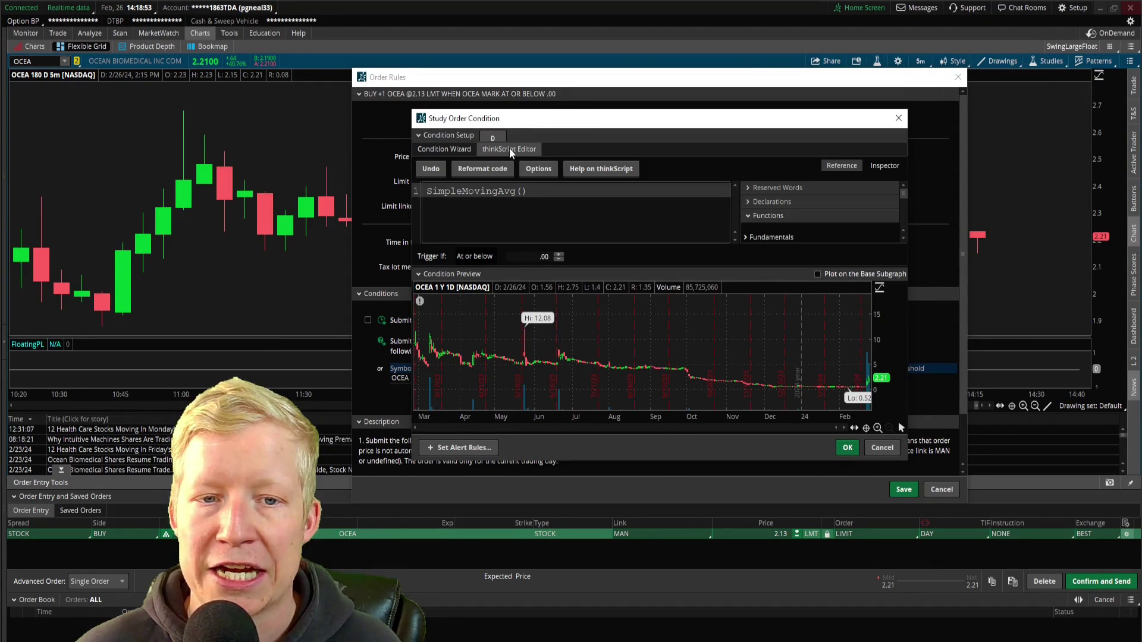
left_click(475, 190)
key("ctrl+a")
key("ctrl+v")
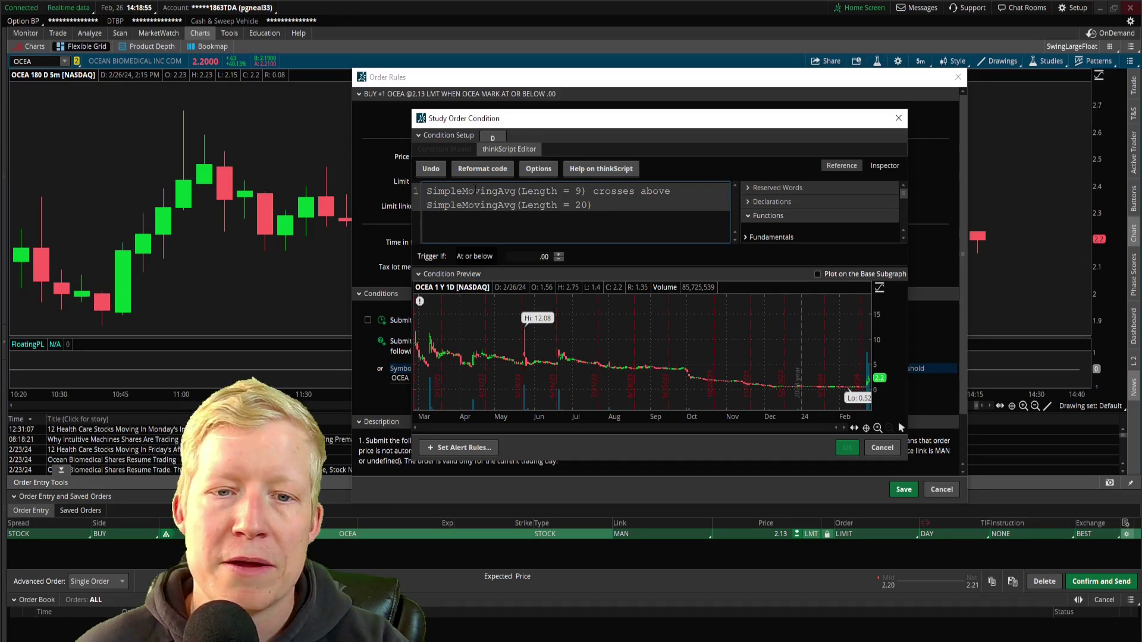
left_click(847, 448)
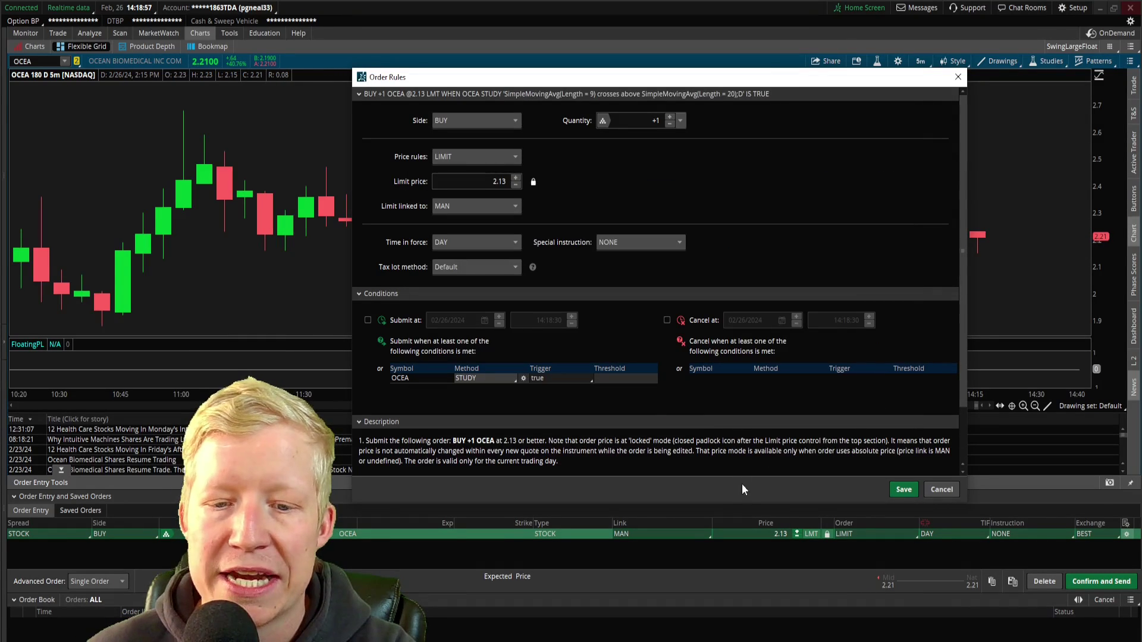
- Enlarge the Order Rules window to show the full description and set the OCEA buy order's price rule to MARKET
left_click_drag(713, 503, 719, 608)
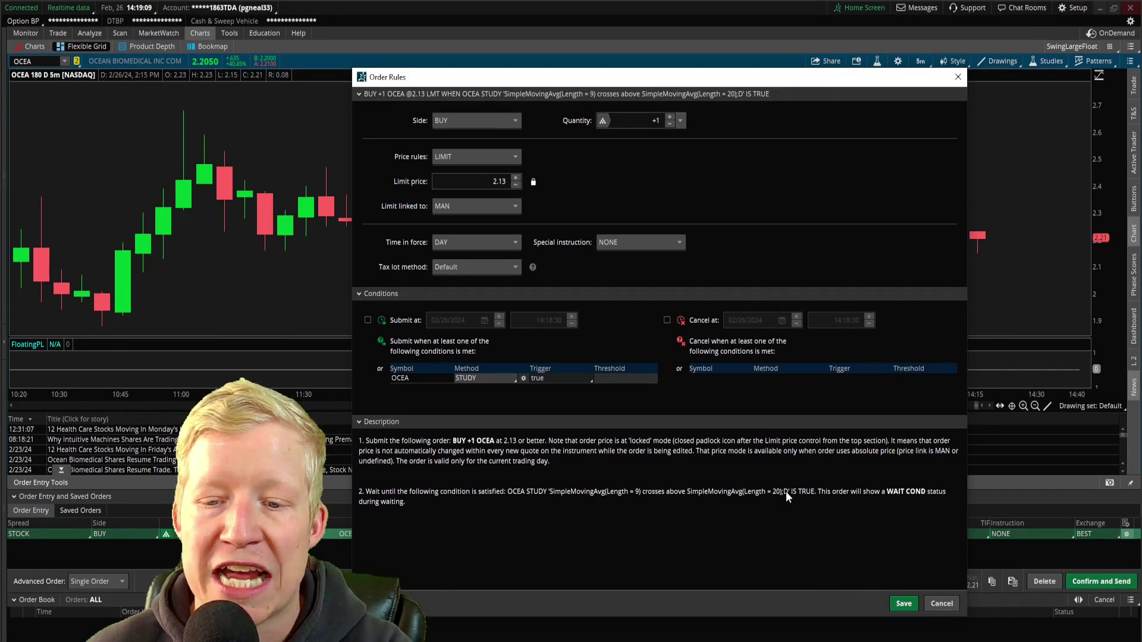
left_click(504, 157)
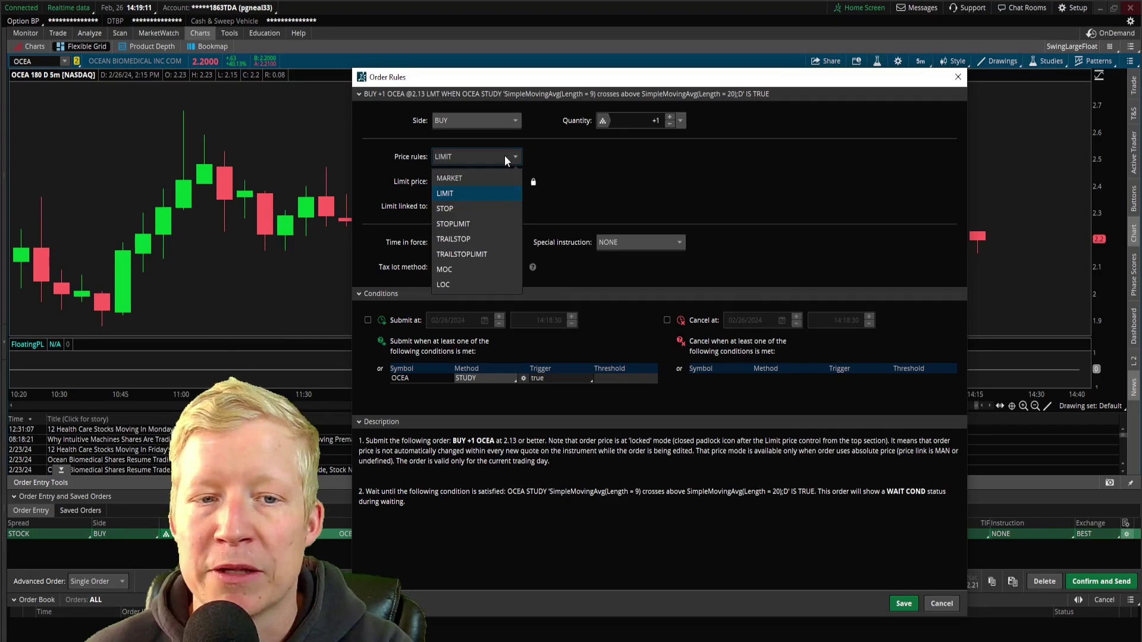
left_click(473, 177)
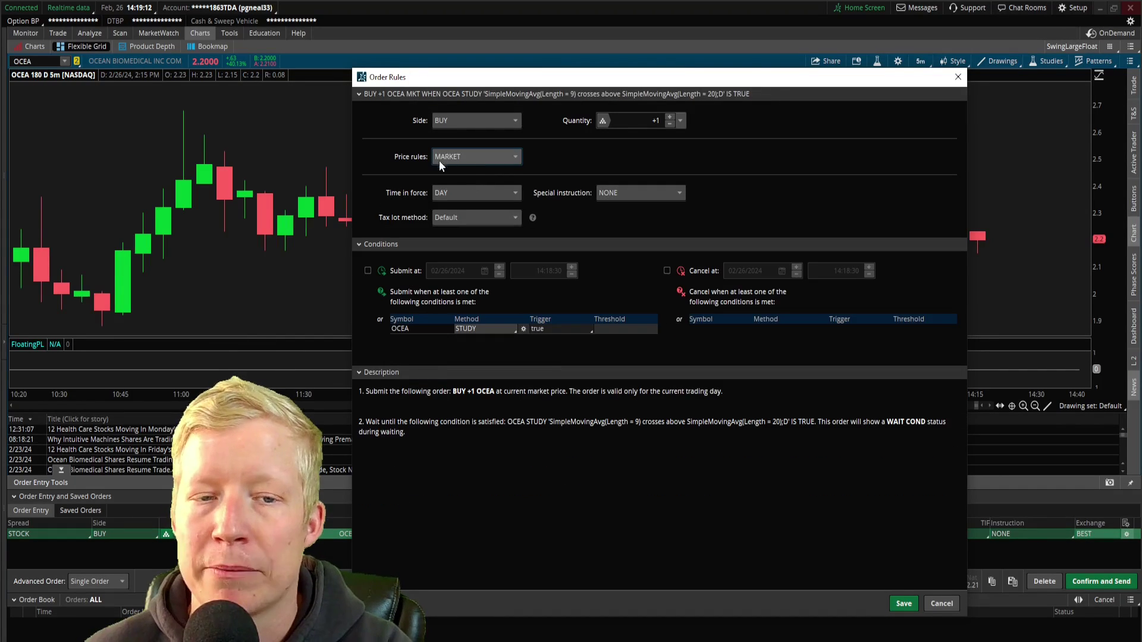
- Try the LIMIT price rule with the limit price locked at 2.21, and return the price rule to MARKET
left_click(513, 158)
left_click(464, 197)
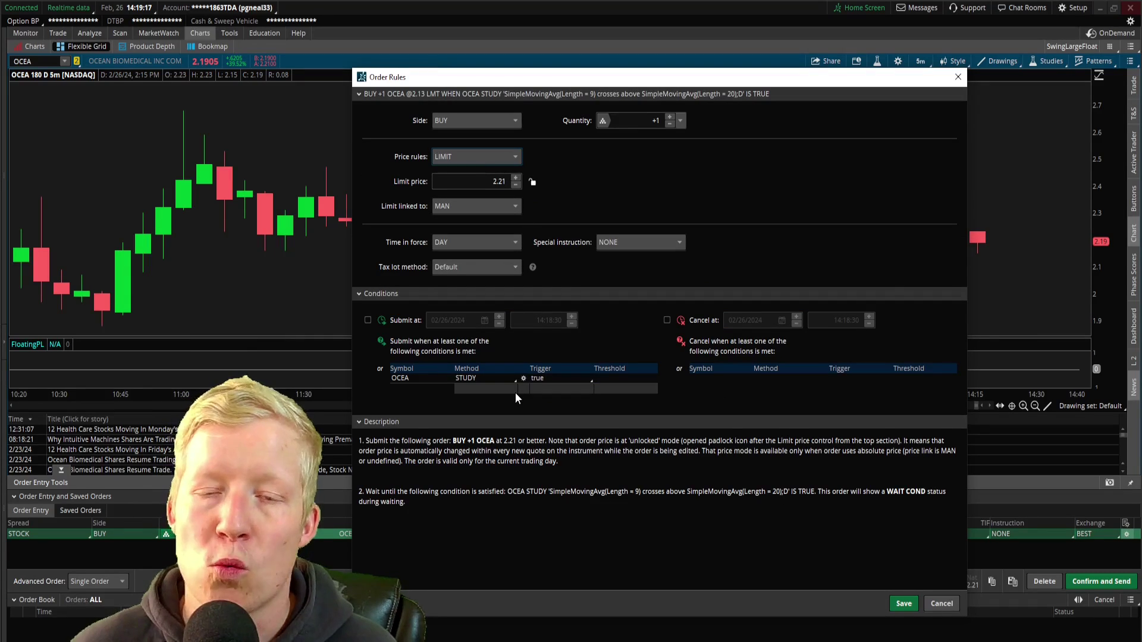
left_click(532, 182)
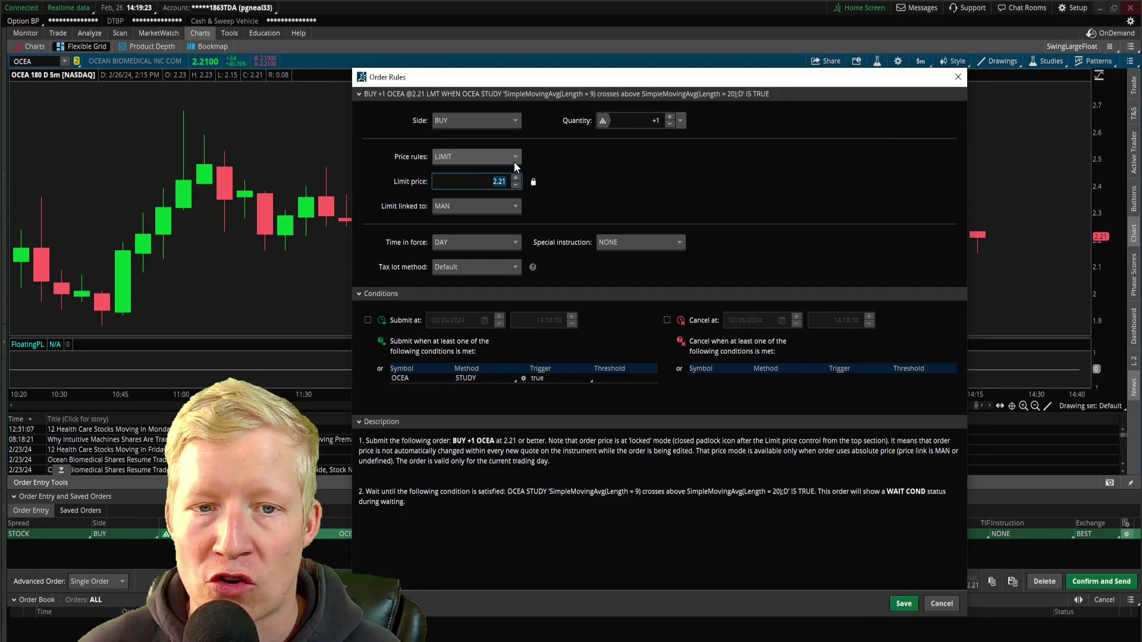
left_click(515, 162)
left_click(497, 175)
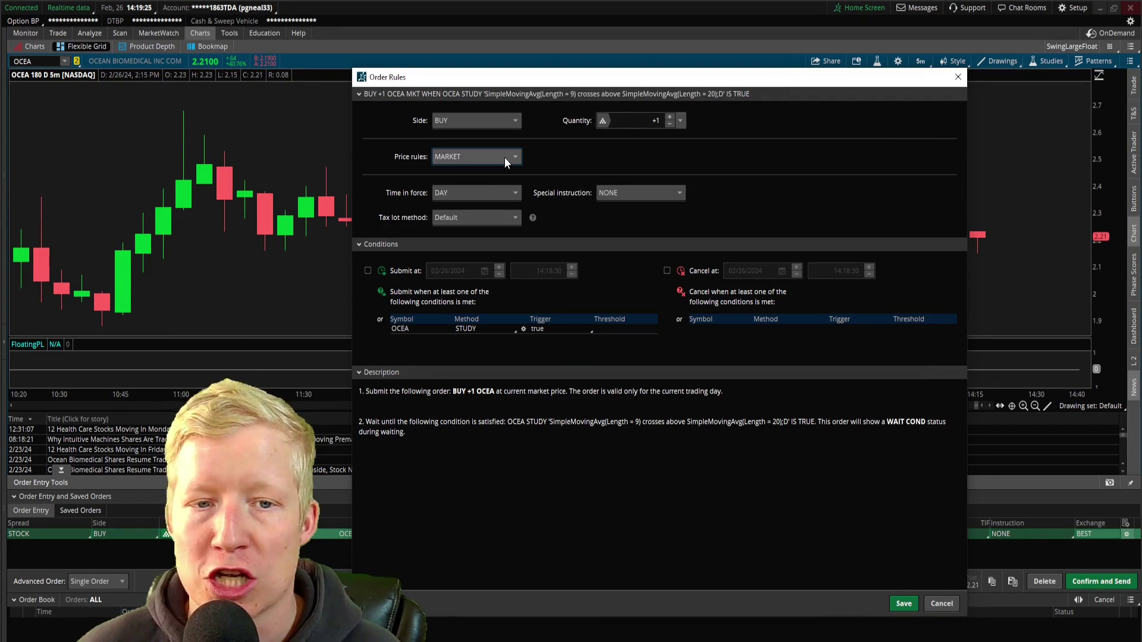
- Try GTC and DAY as the OCEA order's time in force, and select GTC again
left_click(511, 194)
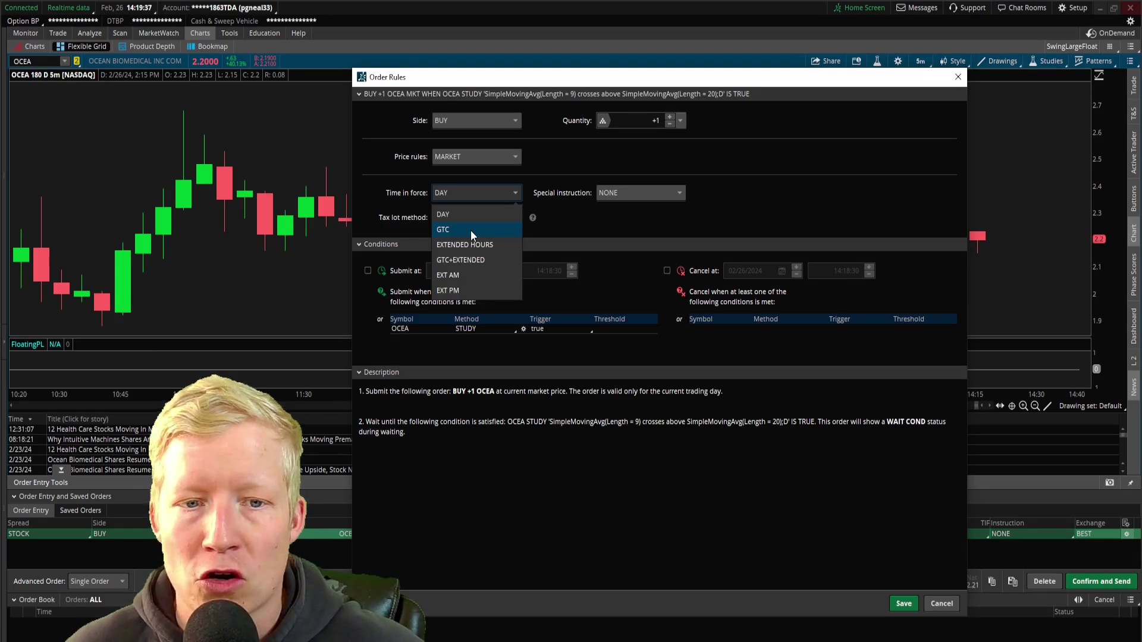
left_click(470, 230)
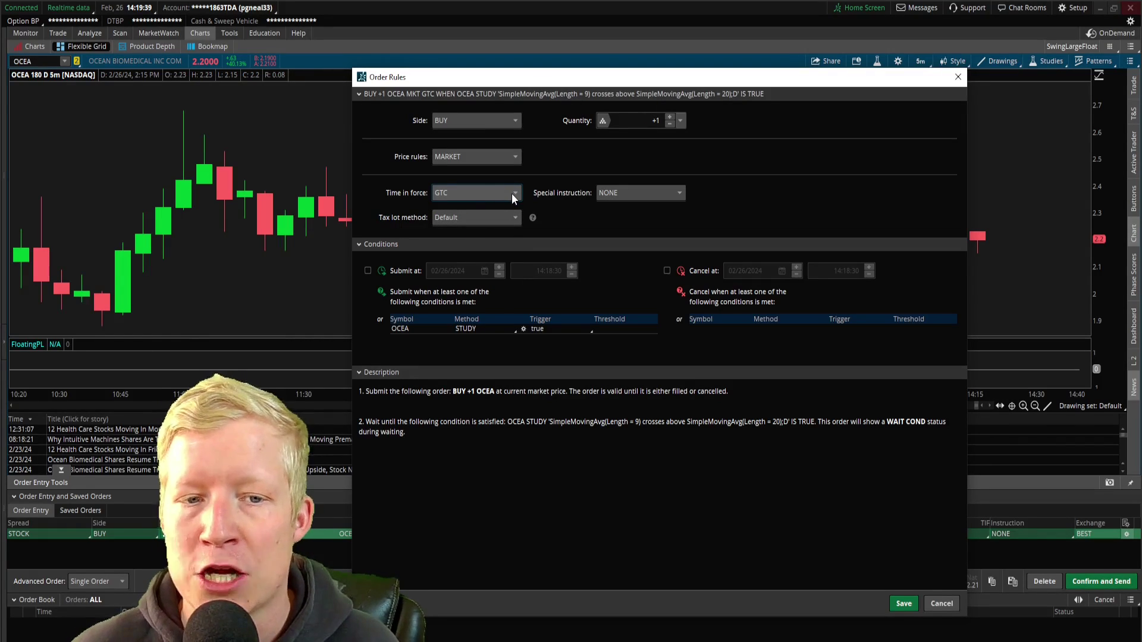
left_click(513, 194)
left_click(473, 211)
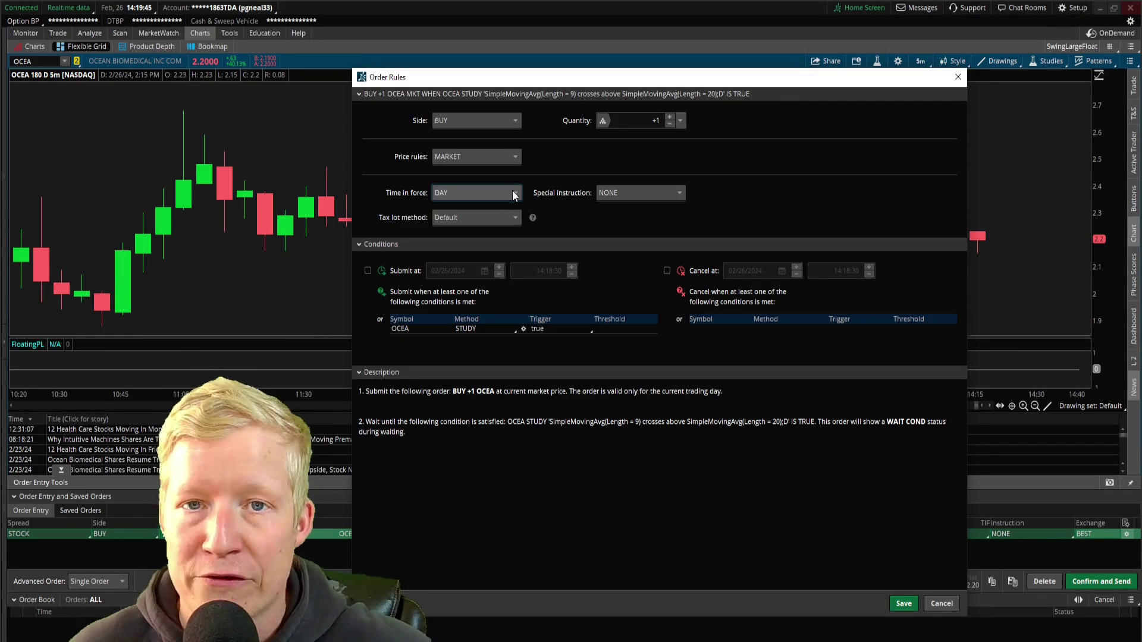
left_click(513, 194)
left_click(485, 230)
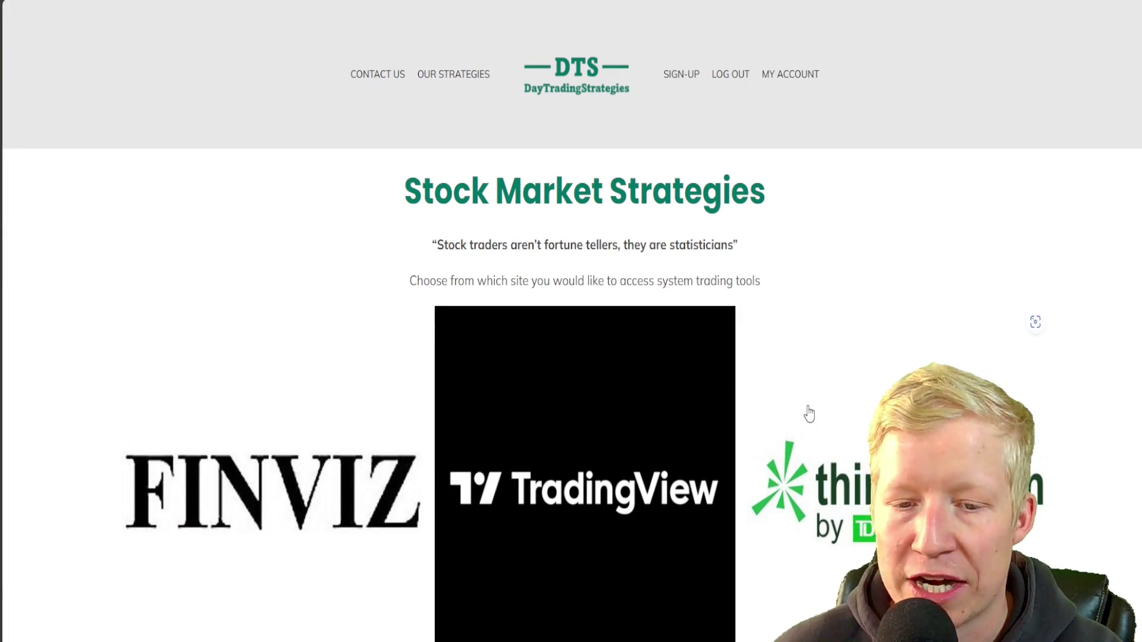
- Switch to the DayTradingStrategies website, view its ThinkorSwim tool categories and go back to the site's main page
scroll(782, 443, "down", 1)
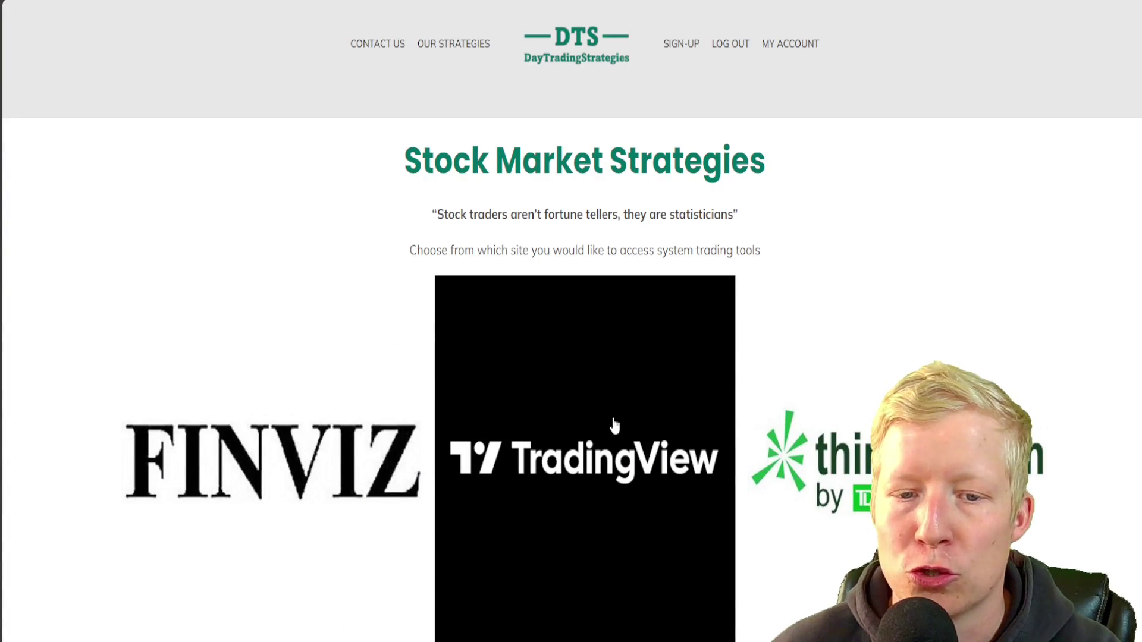
left_click(861, 476)
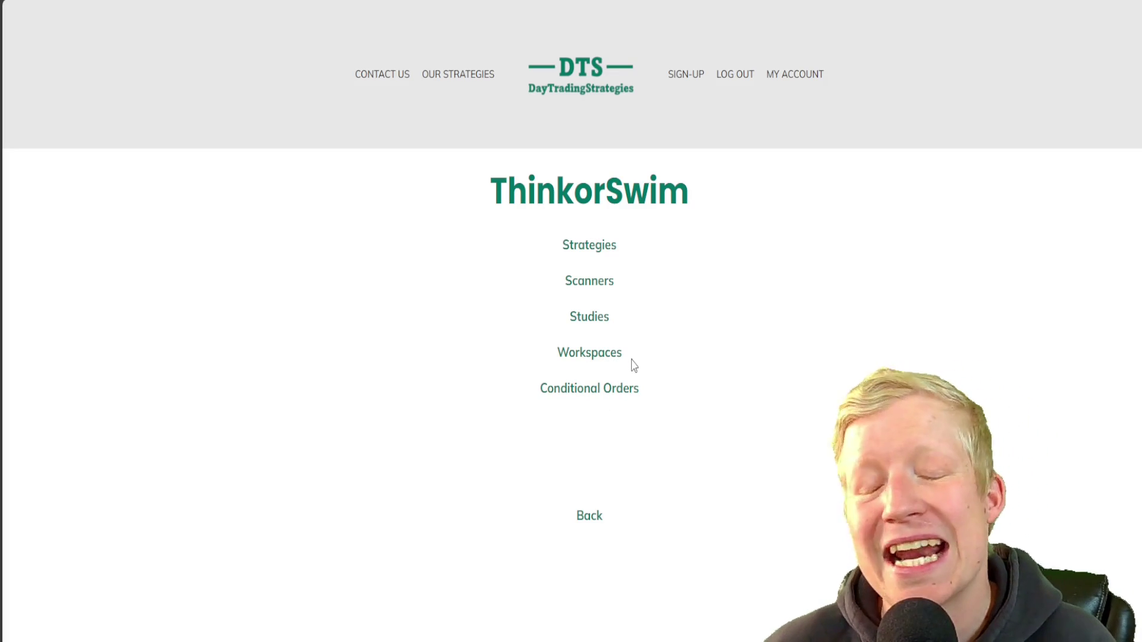
left_click(587, 76)
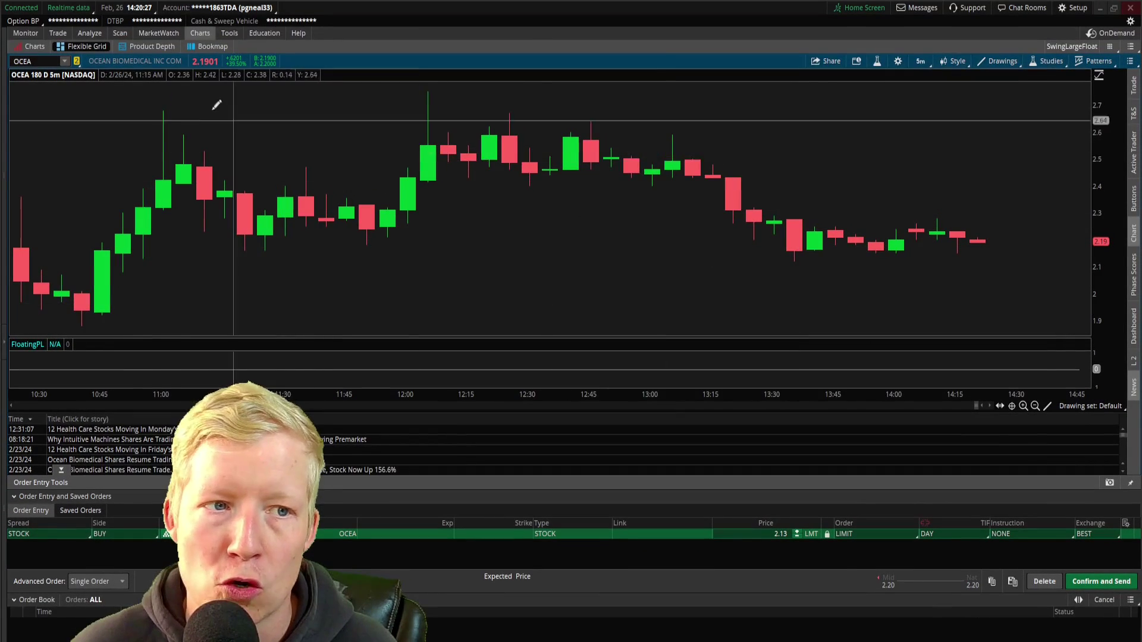
- Switch to thinkorswim and show the single NVDA chart instead of the OCEA flexible grid
left_click(38, 49)
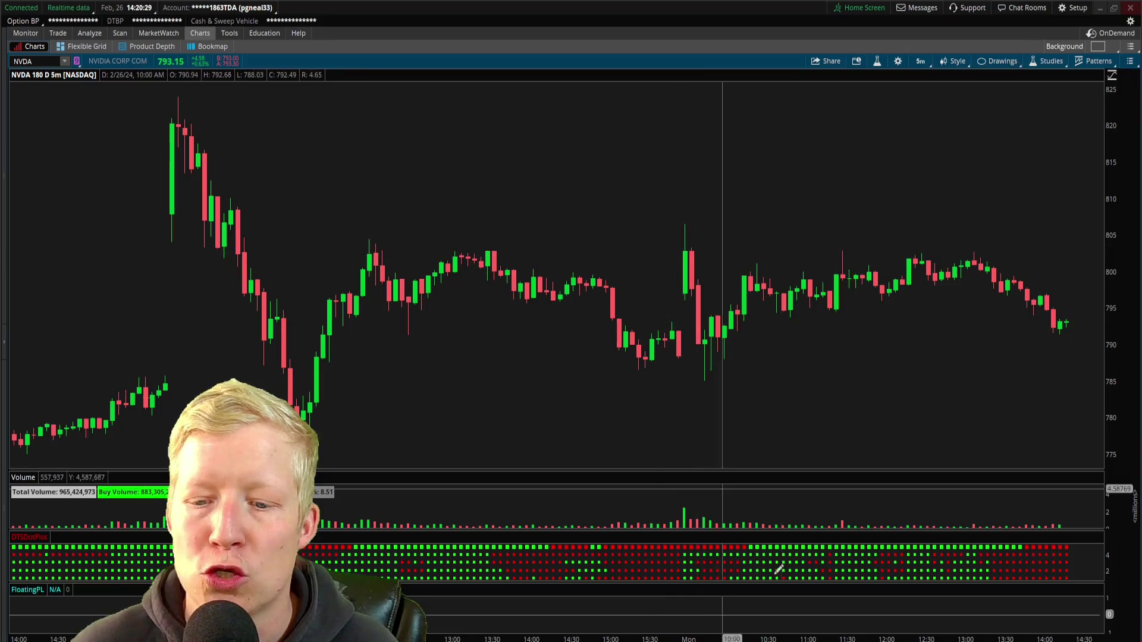